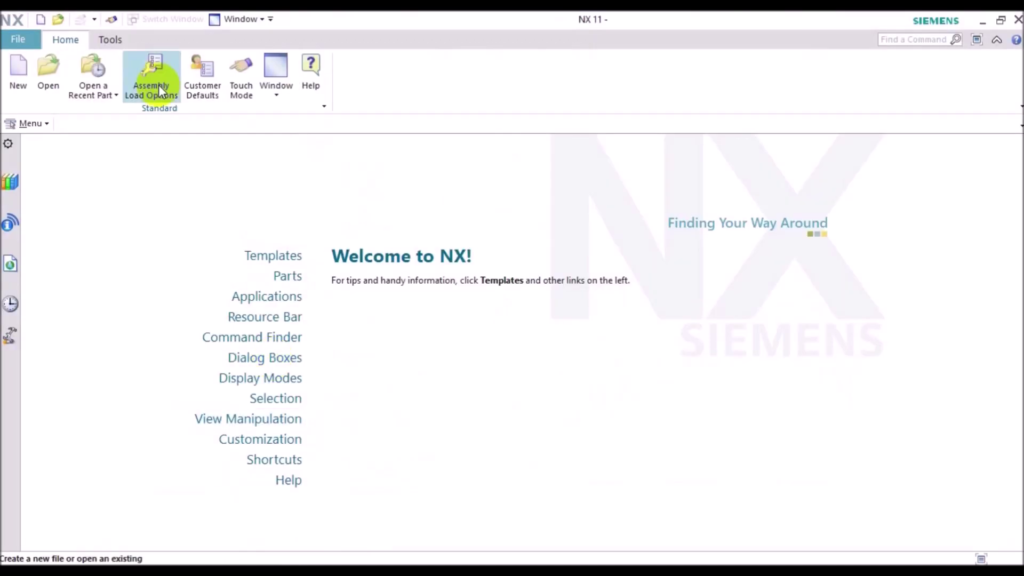
Step: Start a new Model part and browse the folder location toward the Education (H:) drive
left_click(21, 86)
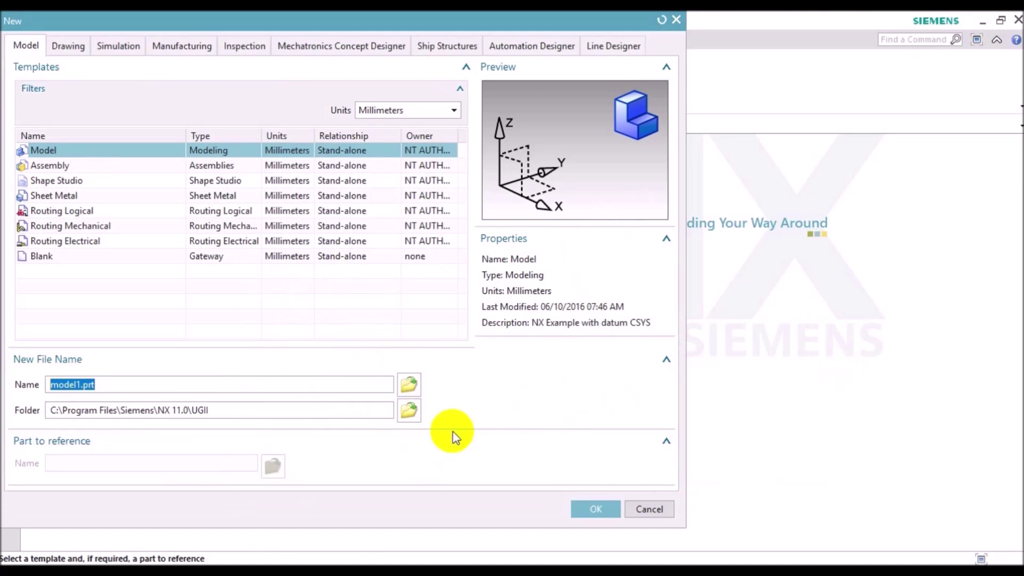
left_click(409, 410)
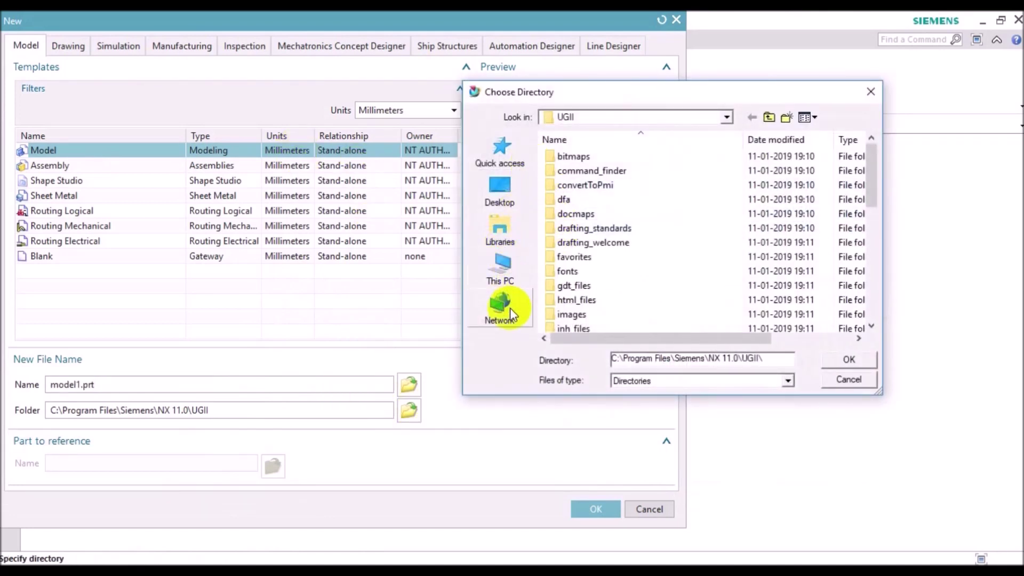
left_click(507, 306)
left_click(501, 270)
scroll(614, 281, "down", 5)
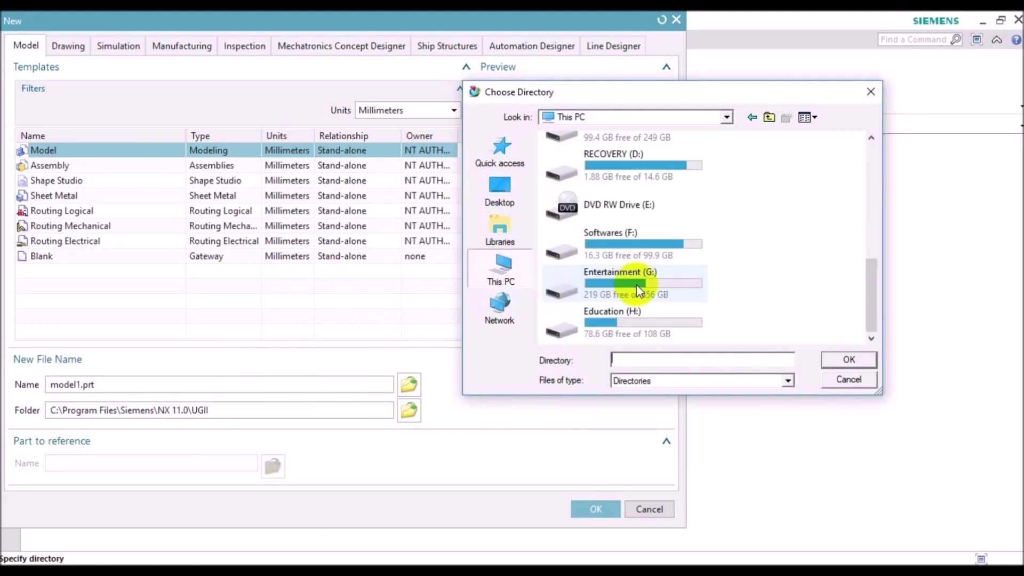
scroll(638, 309, "up", 3)
left_click(646, 320)
scroll(650, 312, "down", 3)
left_click(654, 309)
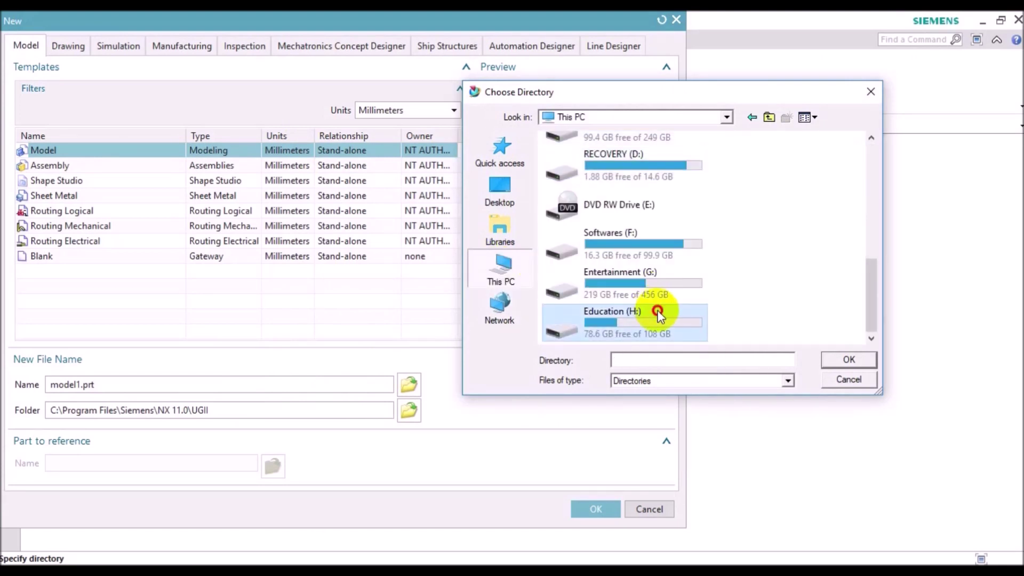
left_click(850, 359)
left_click(511, 316)
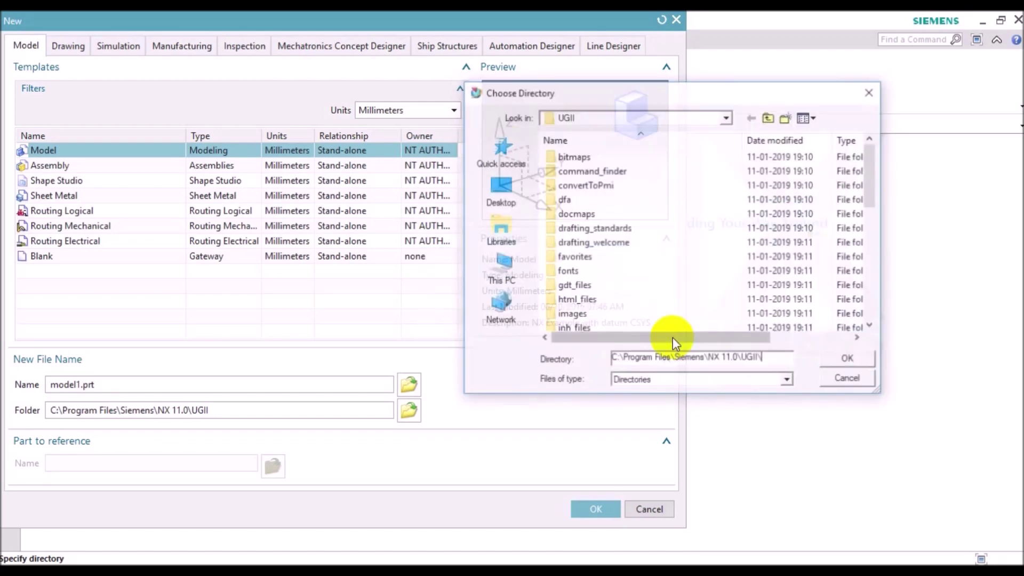
Step: Set the save folder to H:\ and create the part named vacuum cleaner
scroll(672, 299, "down", 5)
scroll(756, 242, "up", 3)
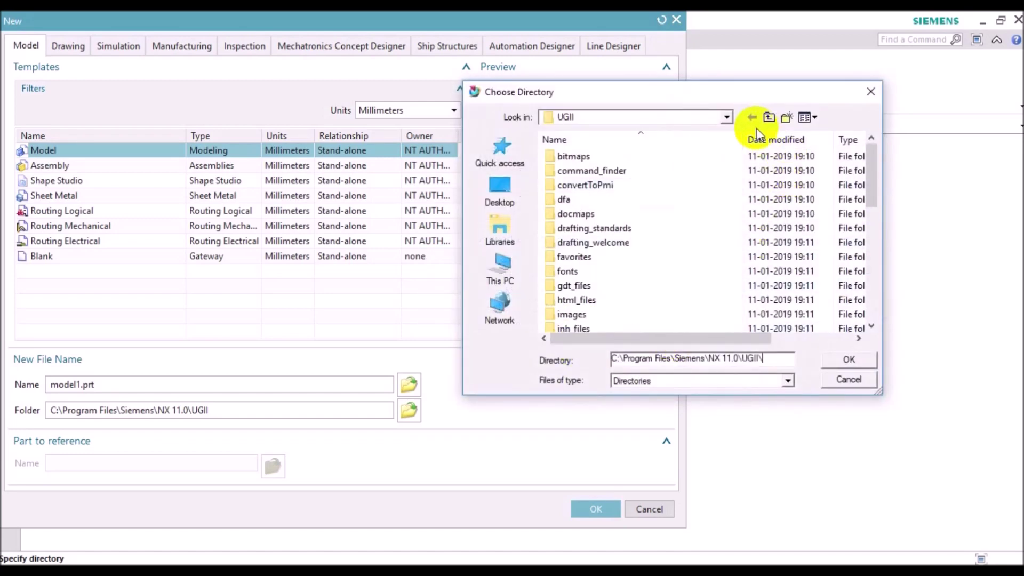
left_click(782, 119)
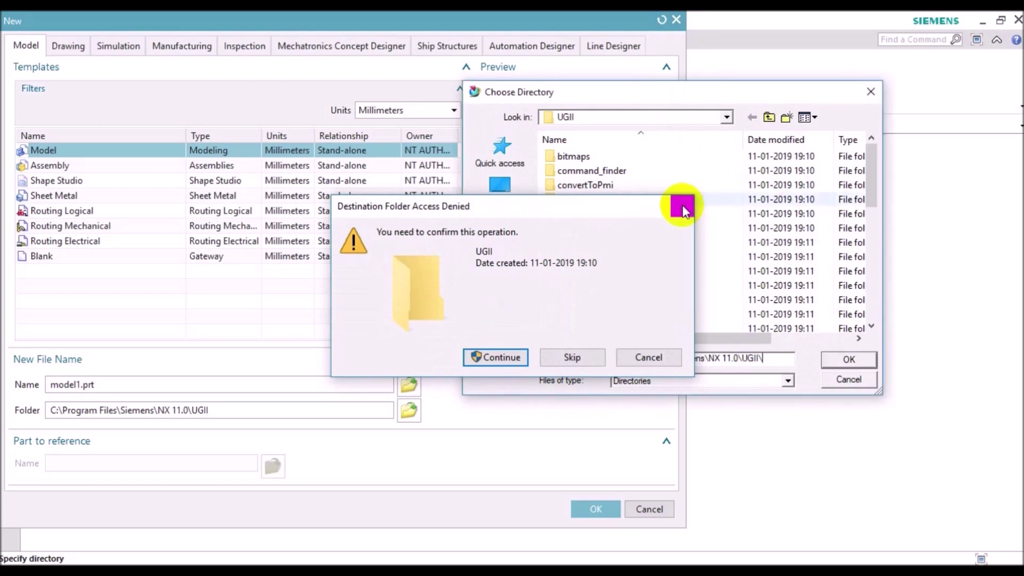
left_click(683, 205)
left_click(499, 265)
scroll(731, 244, "down", 5)
scroll(743, 251, "down", 1)
double_click(705, 328)
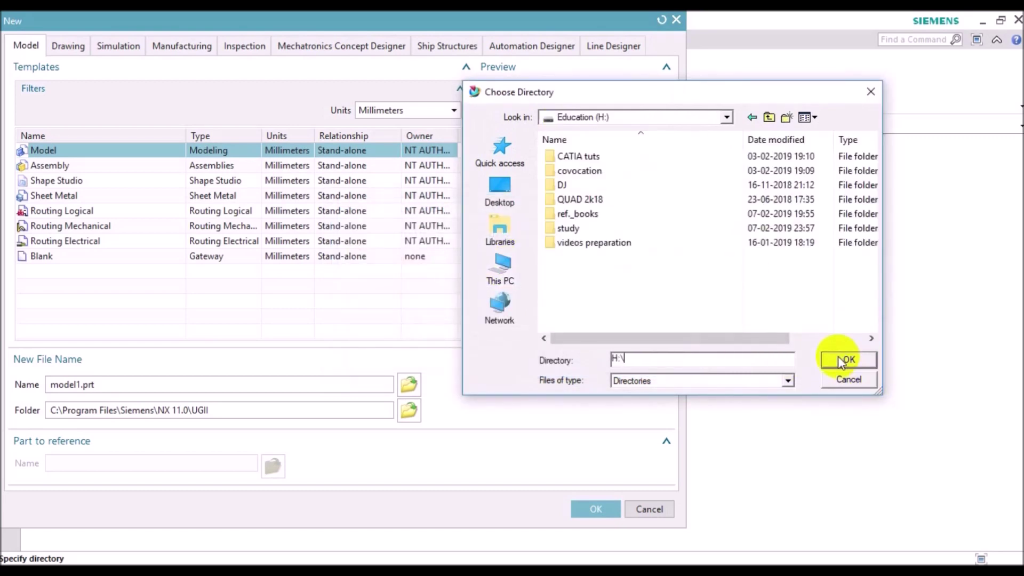
left_click(848, 359)
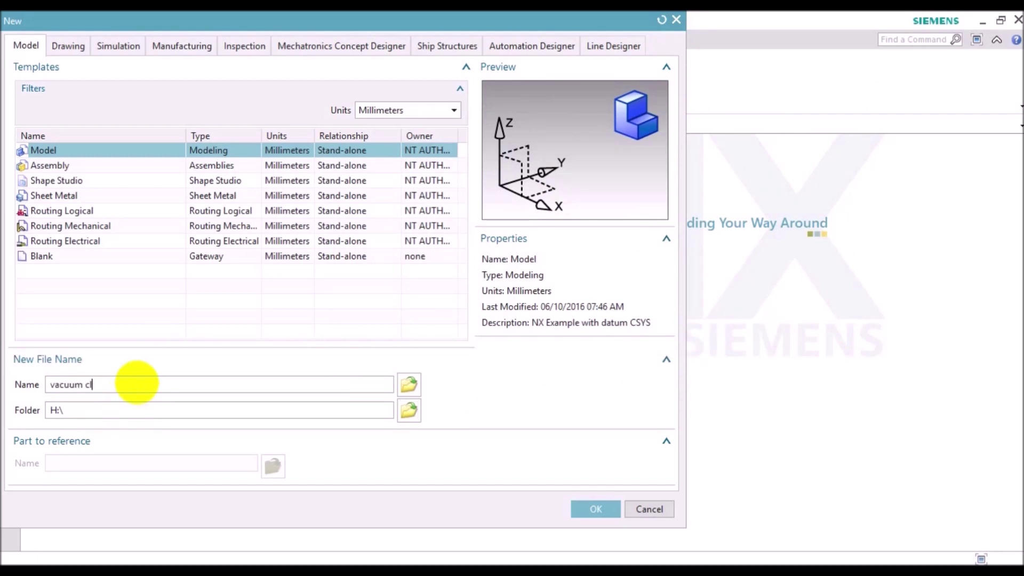
type("vacuum cleaner")
left_click(604, 511)
Step: Review the Modeling Preferences and close them unchanged
left_click(16, 42)
left_click(194, 76)
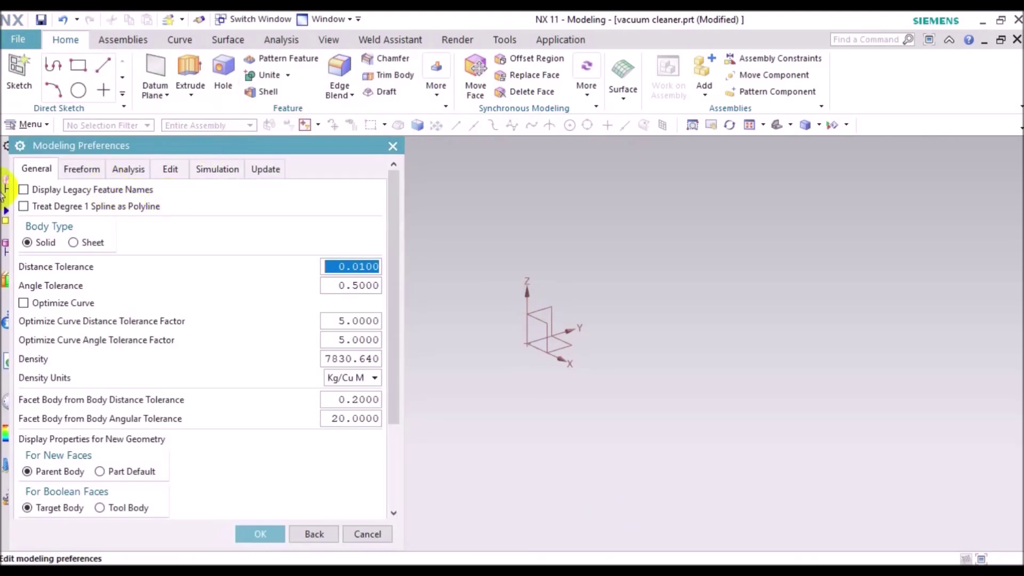
key("Return")
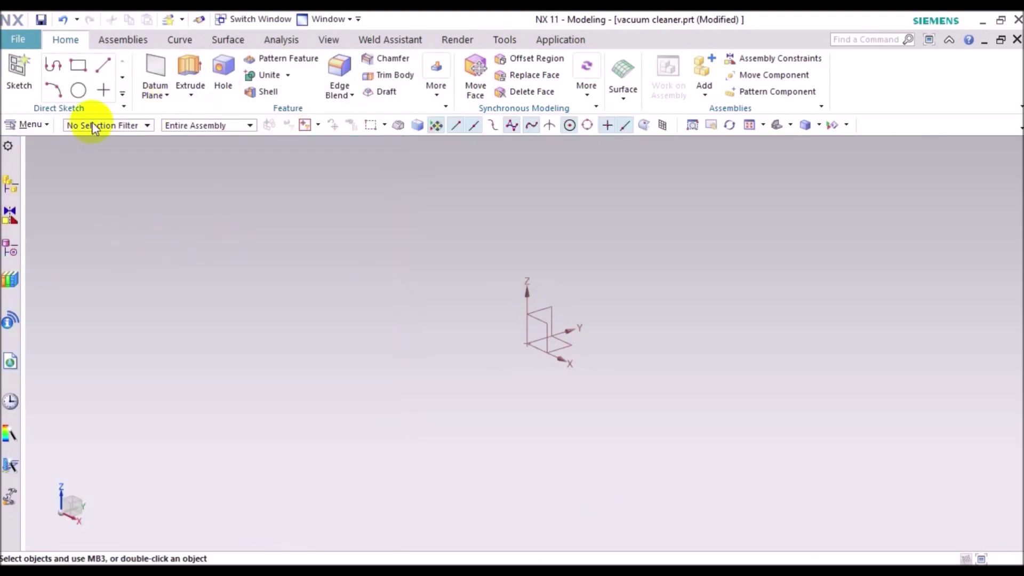
Step: Launch Sketch in Task Environment from Menu > Insert
left_click(26, 126)
mouse_move(37, 199)
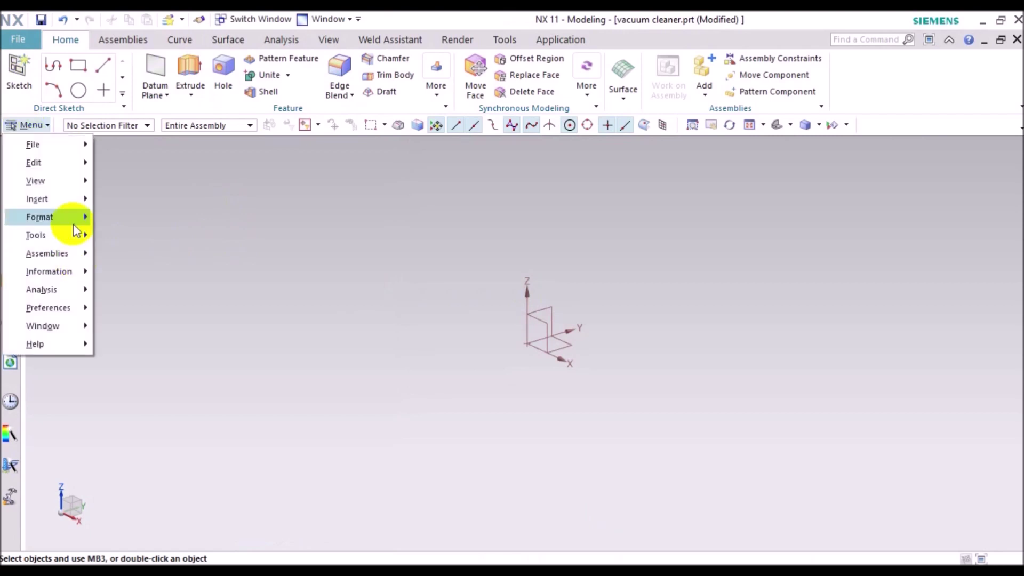
left_click(224, 45)
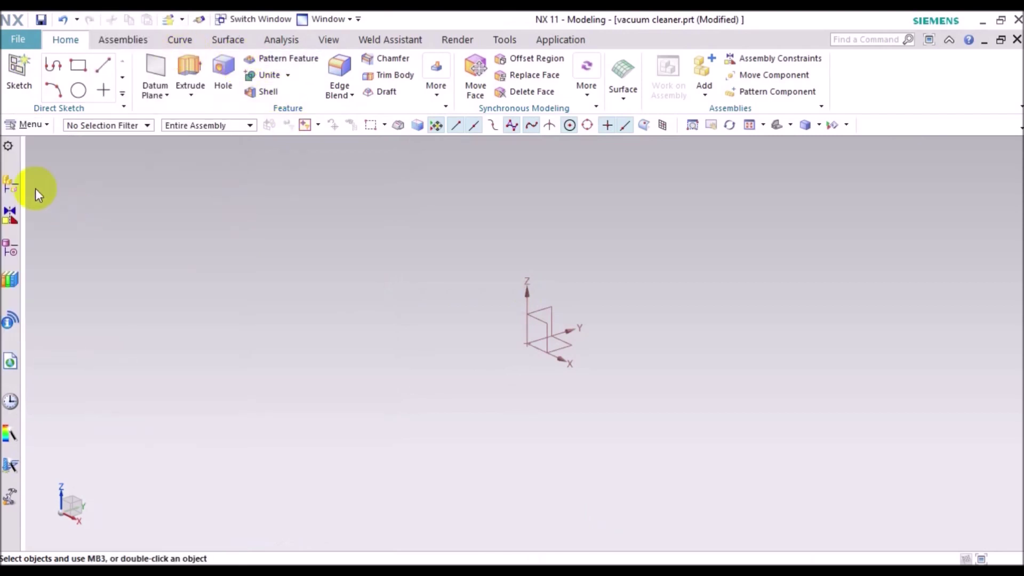
left_click(7, 215)
left_click(12, 250)
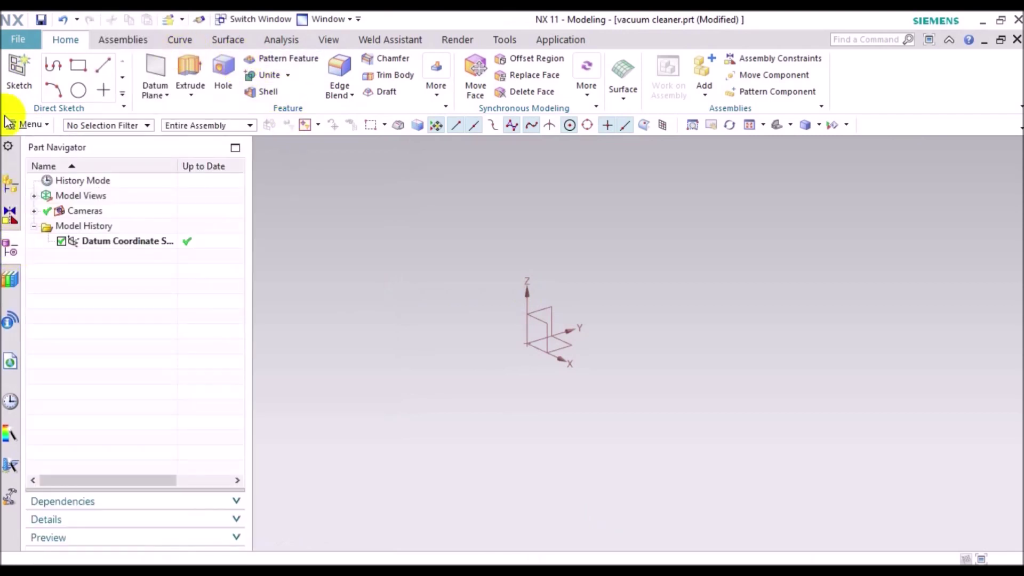
left_click(30, 125)
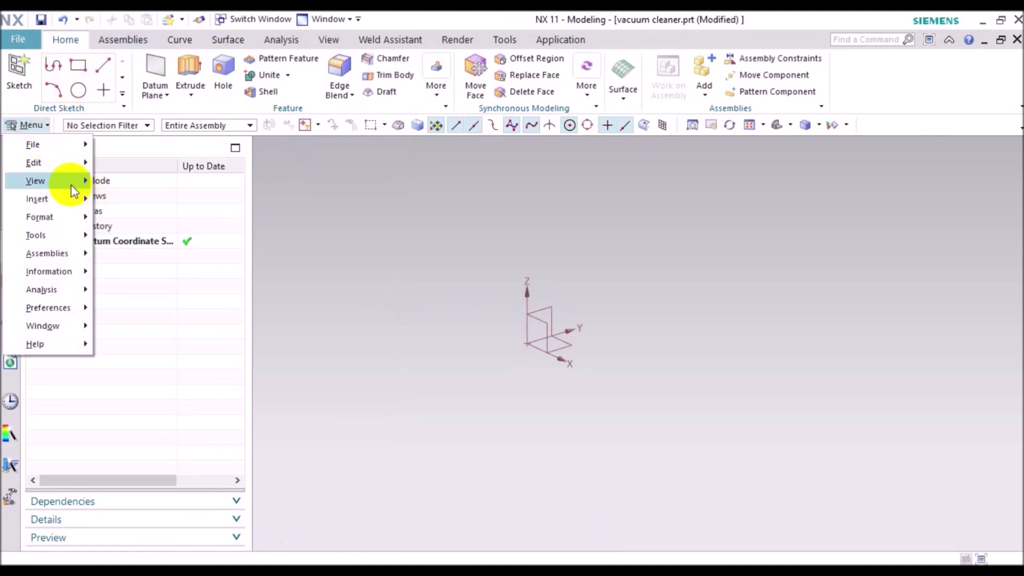
mouse_move(37, 199)
left_click(212, 43)
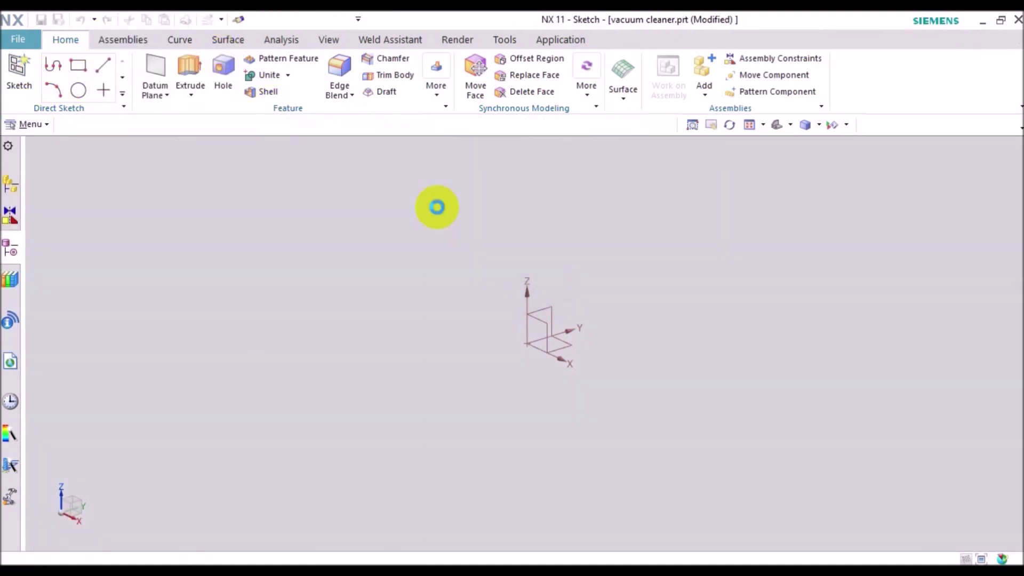
Step: Place the new sketch on the YZ datum plane and confirm it
left_click(580, 322)
left_click(142, 336)
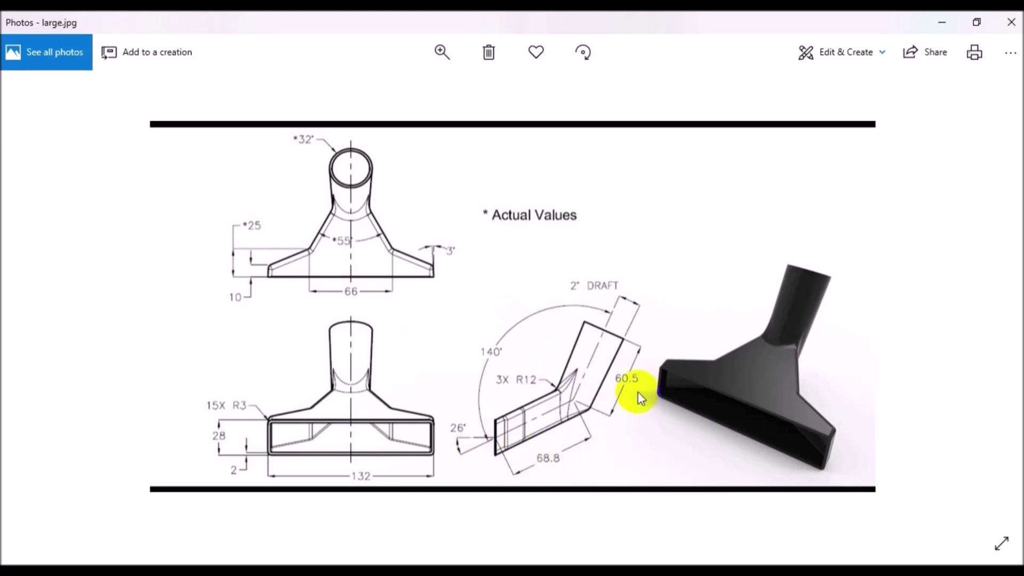
Step: Draw a two-segment line profile starting at the sketch origin
key("alt+Tab")
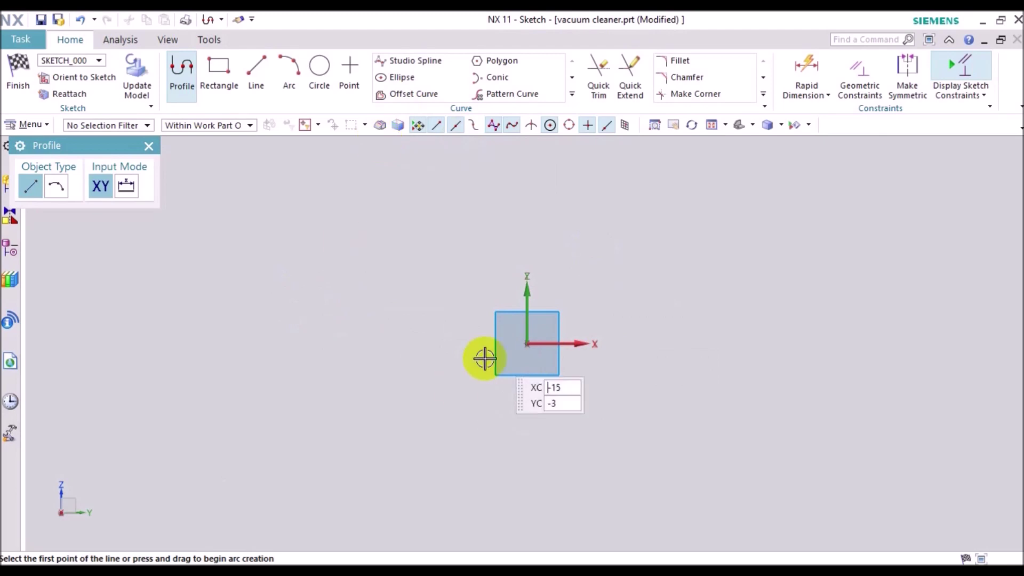
left_click(525, 344)
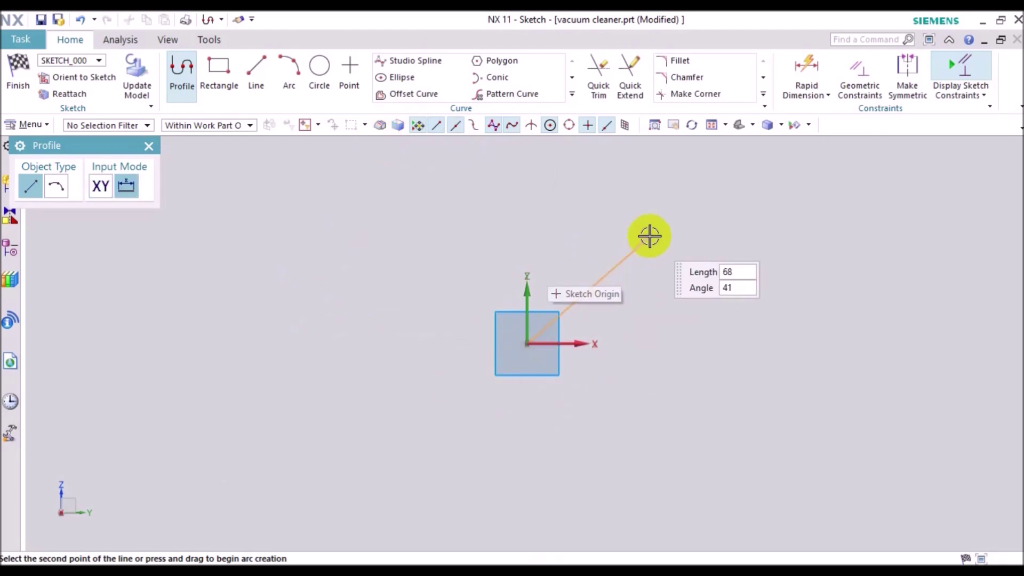
key("Return")
left_click(694, 169)
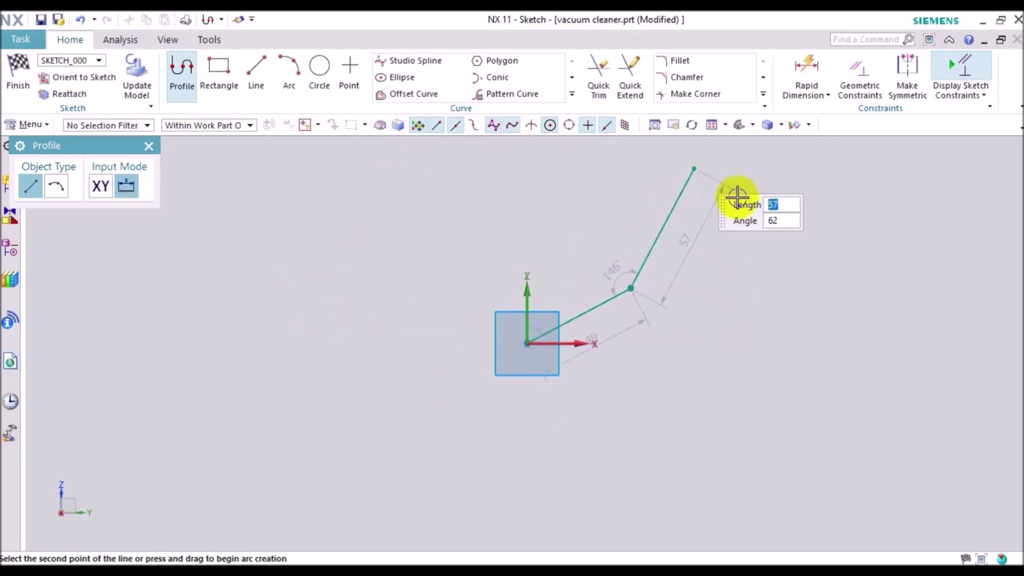
key("Escape")
key("Escape")
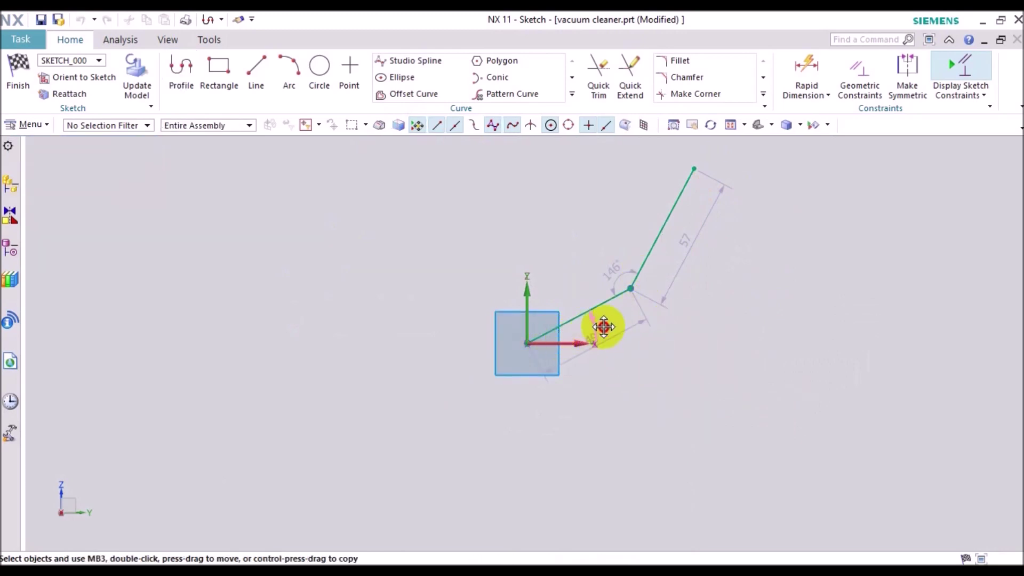
Step: Dimension the first line at 26° and 68.8 mm long
double_click(615, 320)
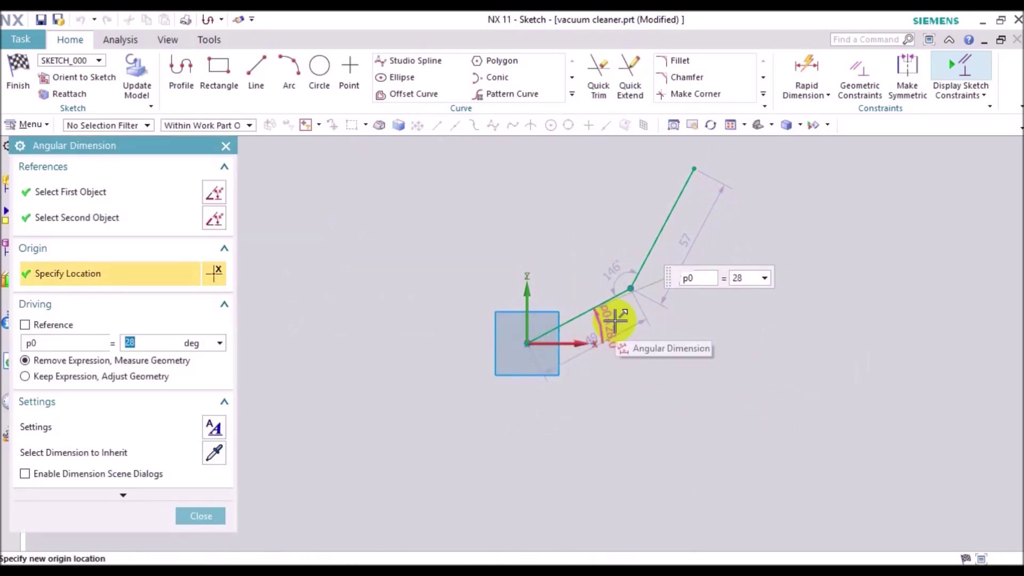
type("26")
key("Return")
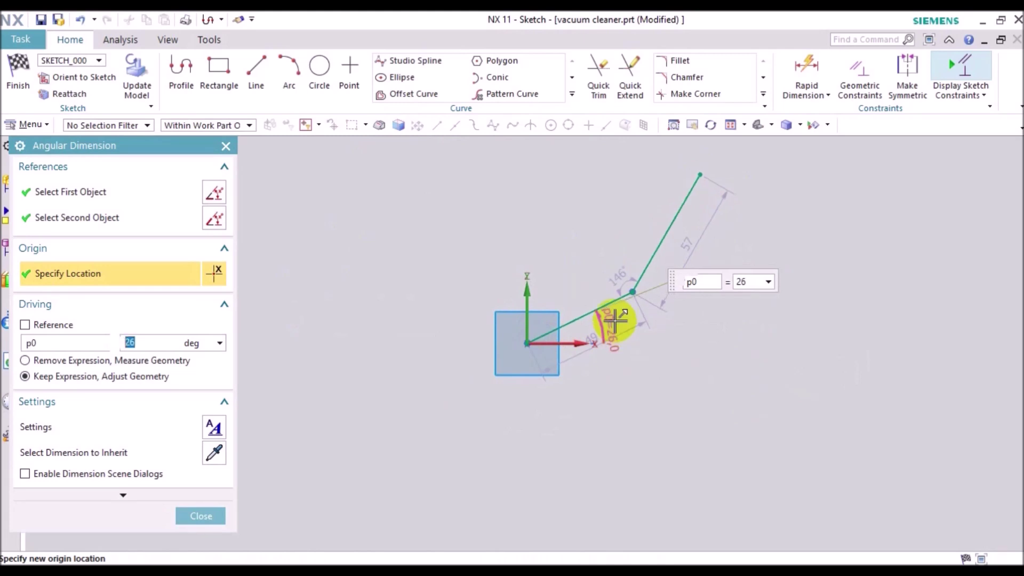
double_click(582, 352)
type("68.8")
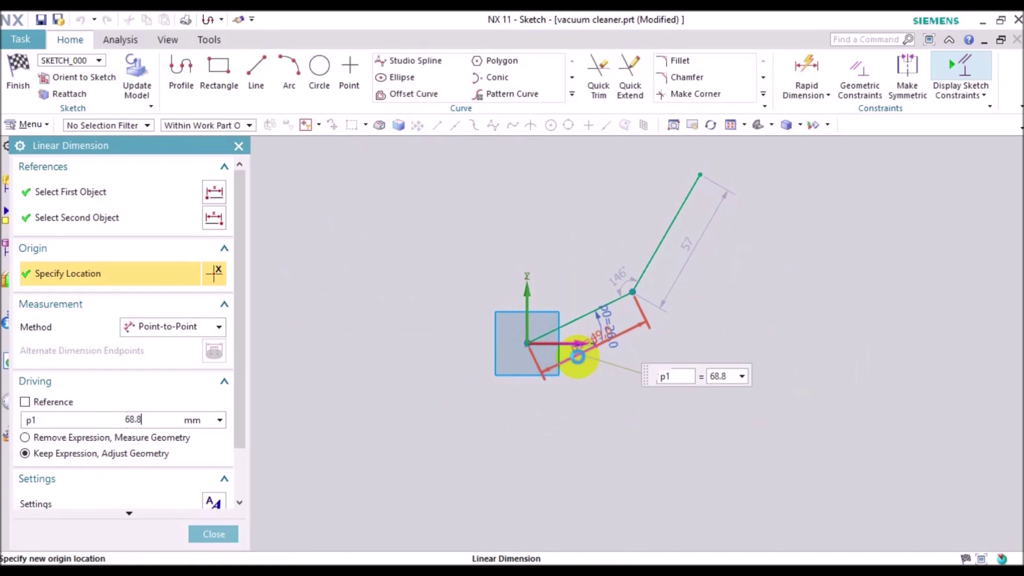
key("Return")
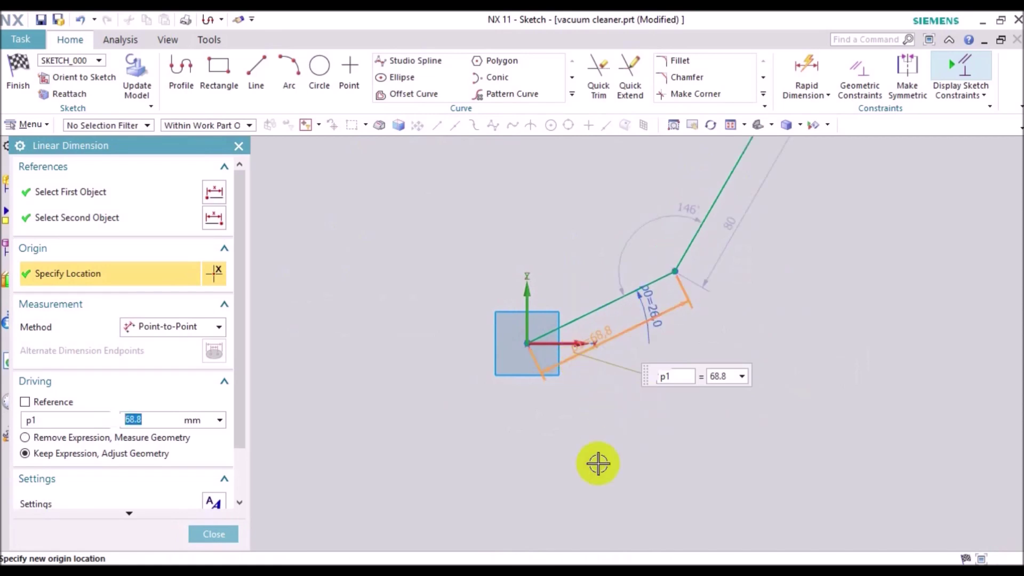
left_click(595, 461)
Step: Tidy the 68.8 and 26° dimension positions and check the reference drawing
left_click_drag(667, 436, 657, 405)
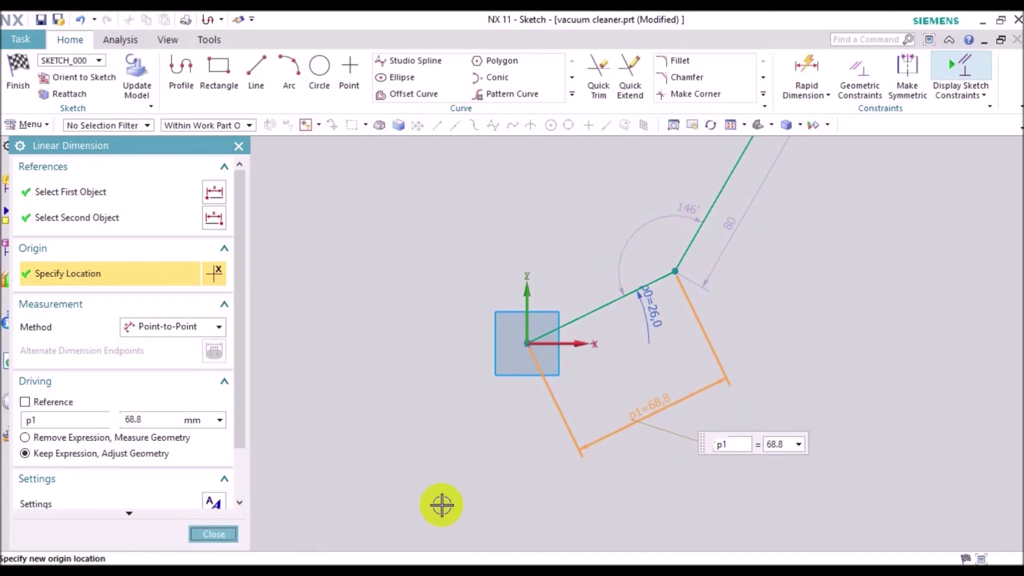
left_click(208, 535)
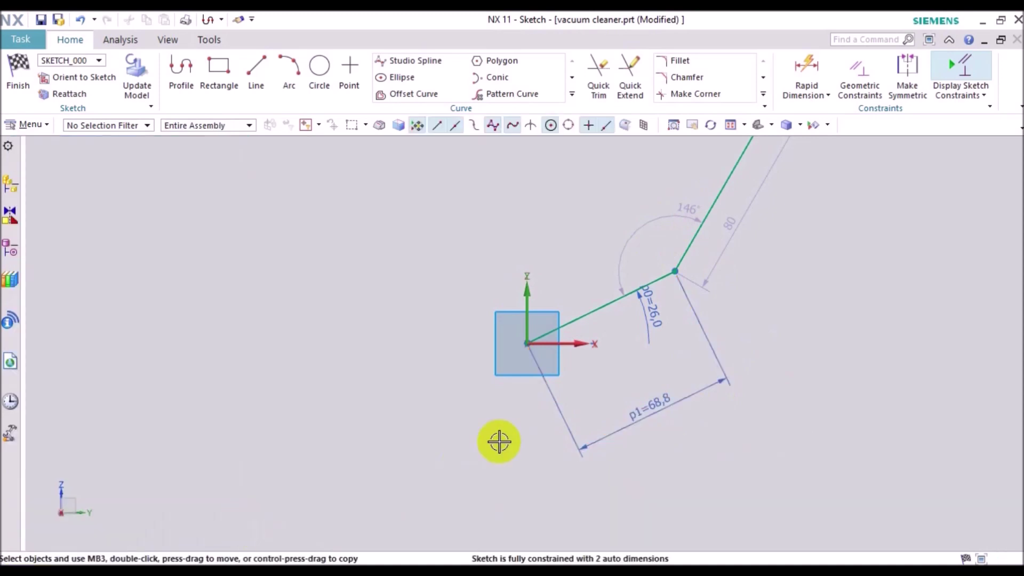
left_click(666, 403)
left_click_drag(665, 402, 667, 369)
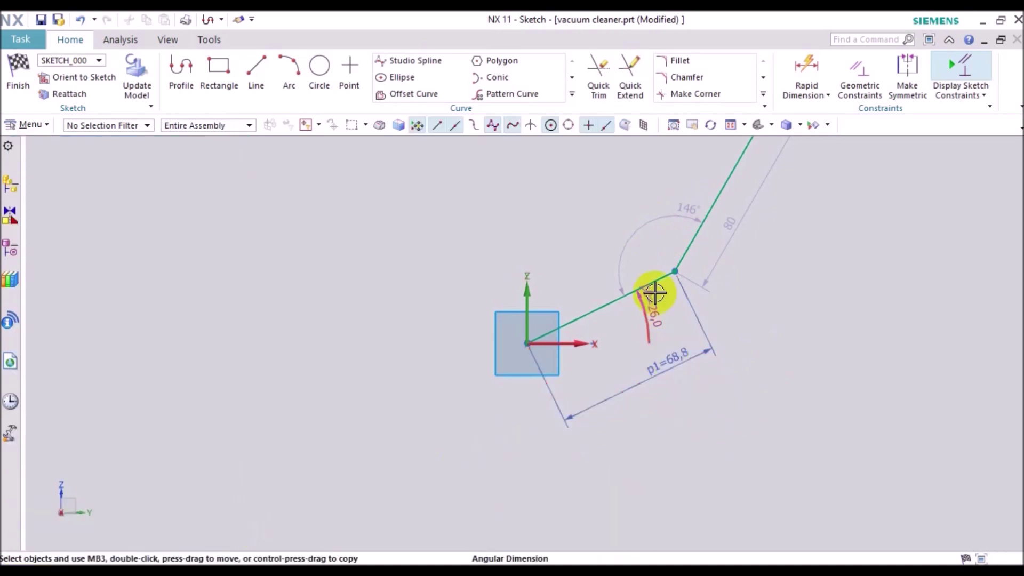
left_click_drag(651, 295, 640, 320)
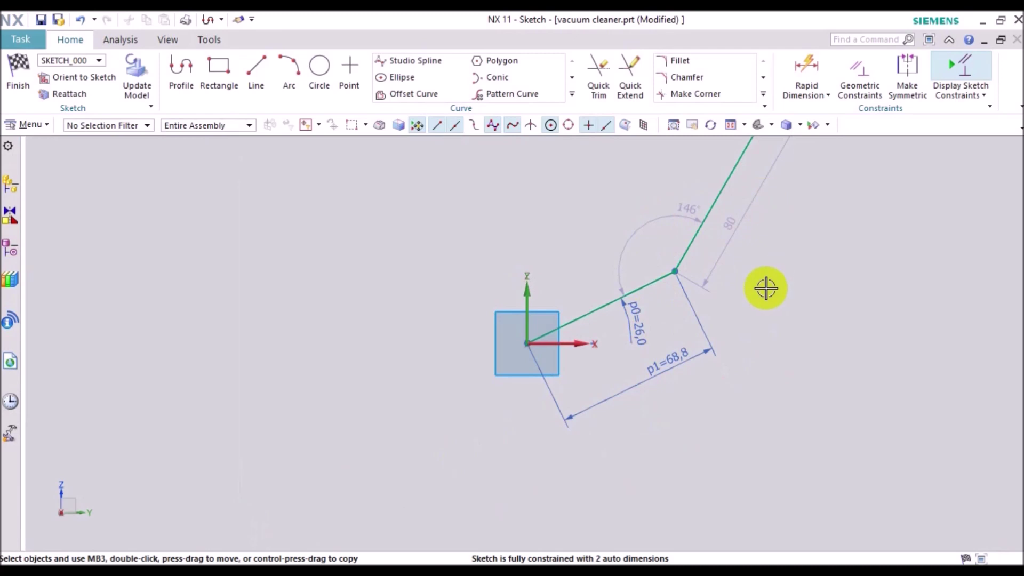
key("alt+Tab")
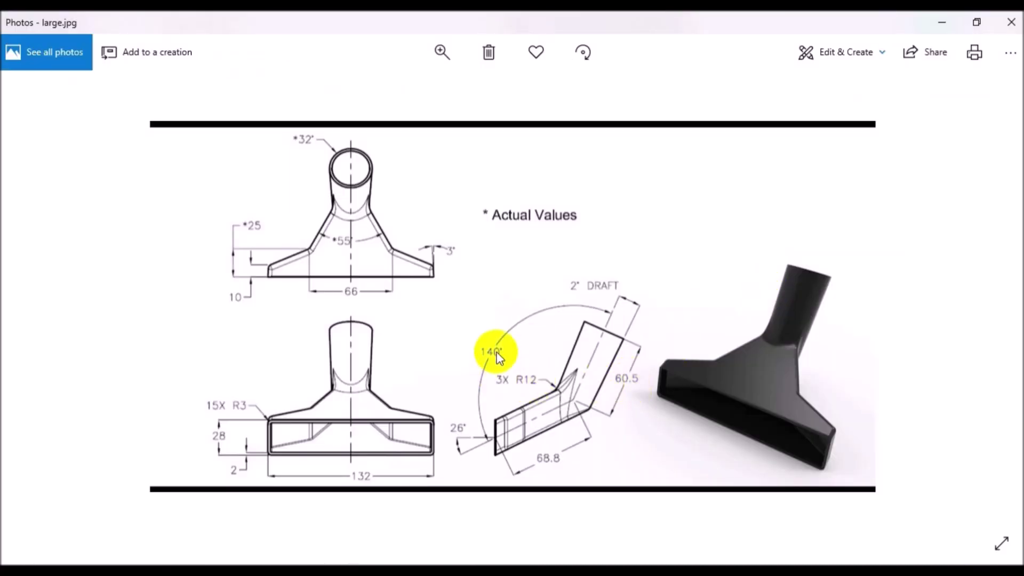
key("alt+Tab")
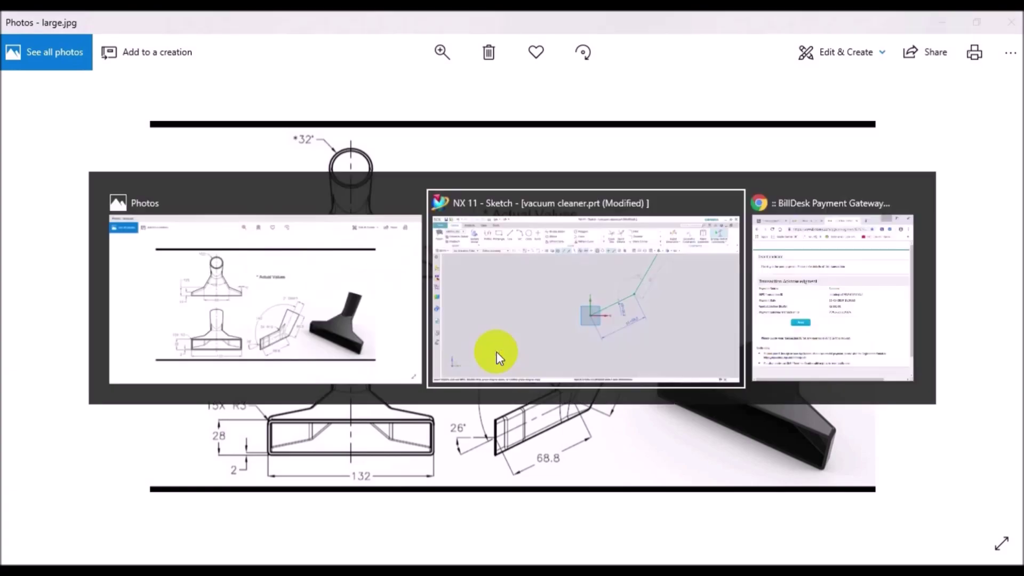
Step: Dimension the second tube leg p2=60.5 and the bend angle p3=140°, then exit the sketch
double_click(735, 231)
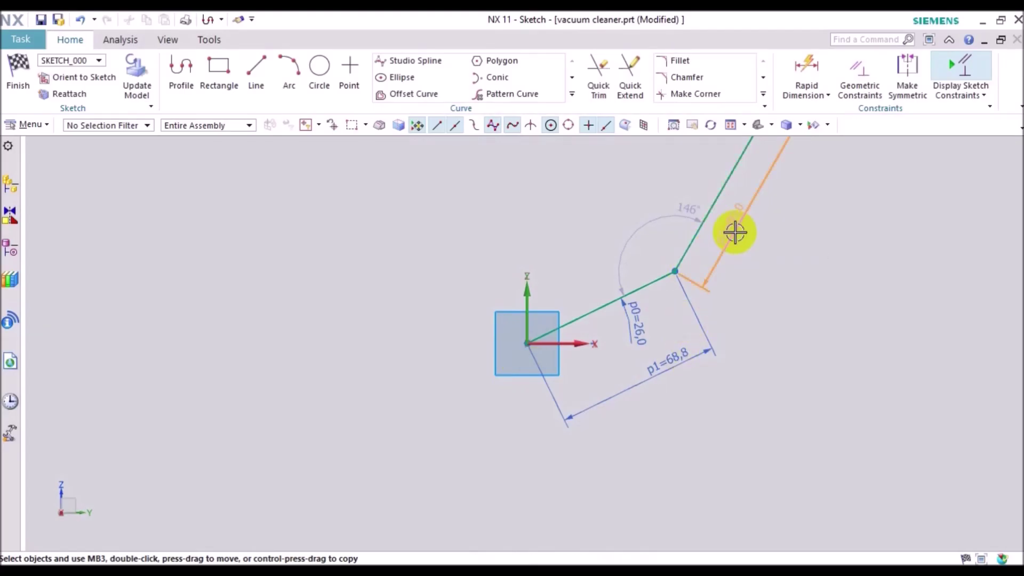
type("60")
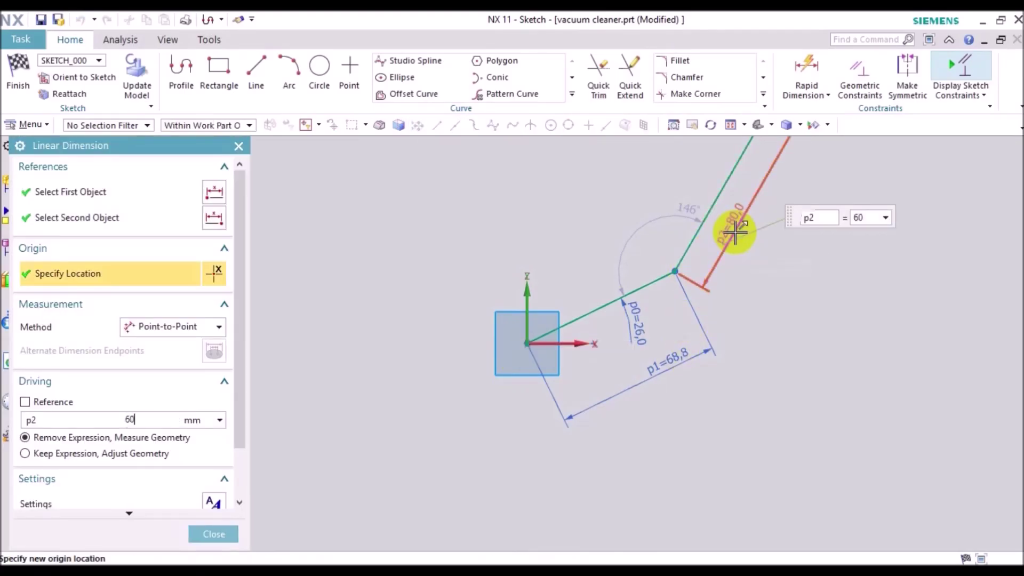
type(".5")
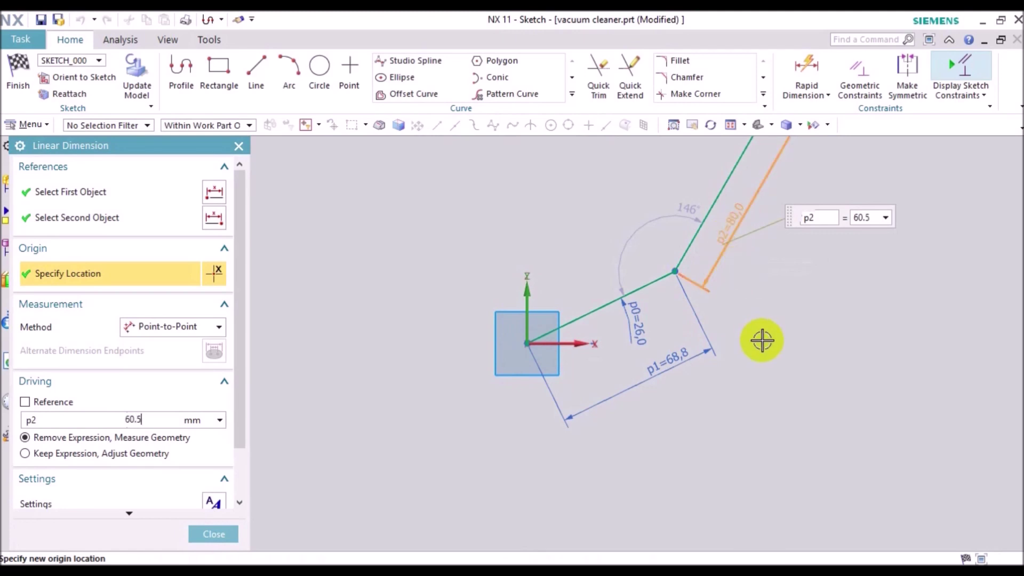
middle_click(761, 341)
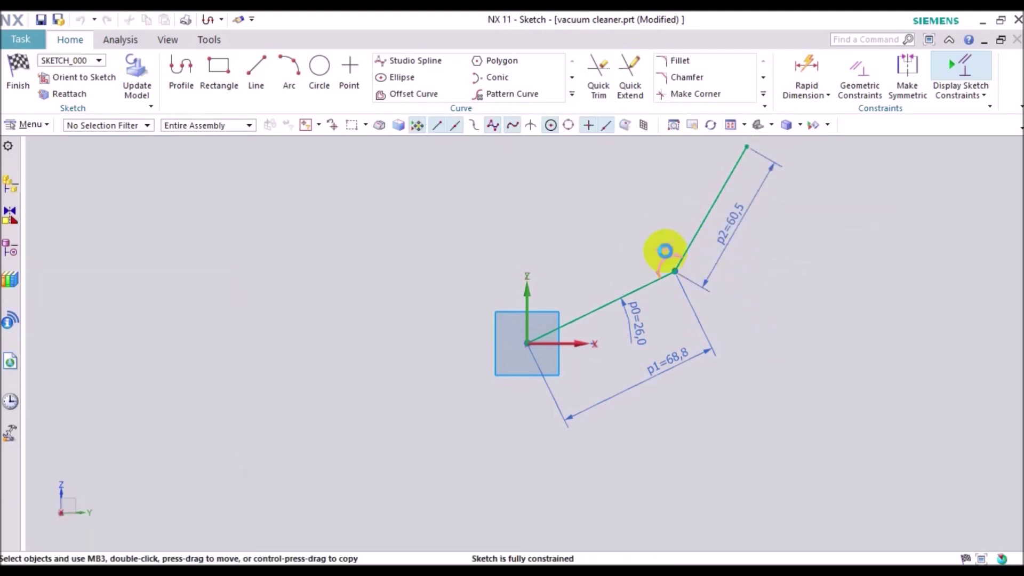
double_click(665, 251)
type("140")
key("Return")
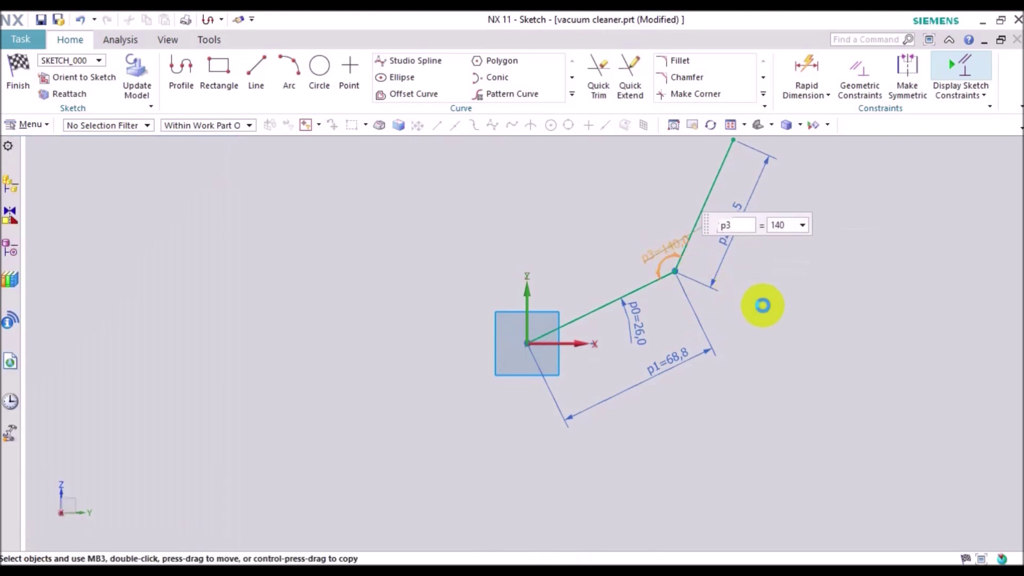
middle_click(760, 305)
scroll(748, 335, "down", 1)
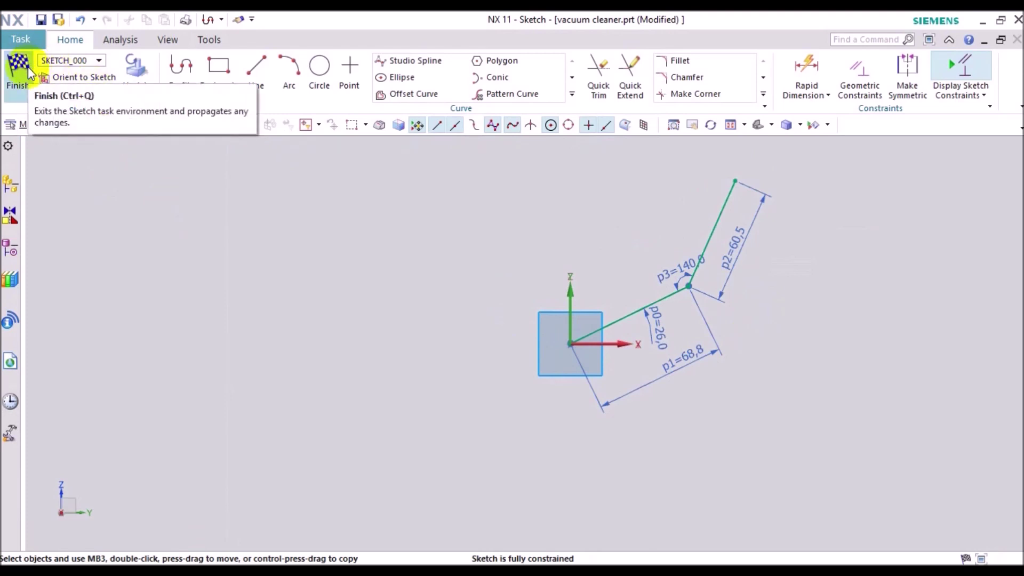
left_click(27, 66)
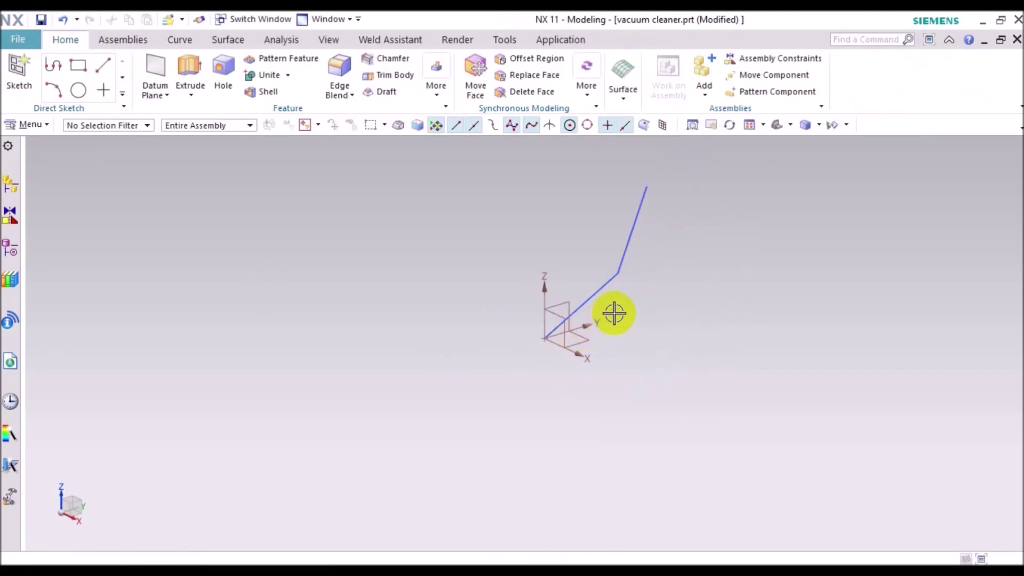
Step: Pan the view to lower the tube centreline, then switch to the reference drawing
middle_click_drag(659, 318, 648, 354, "shift")
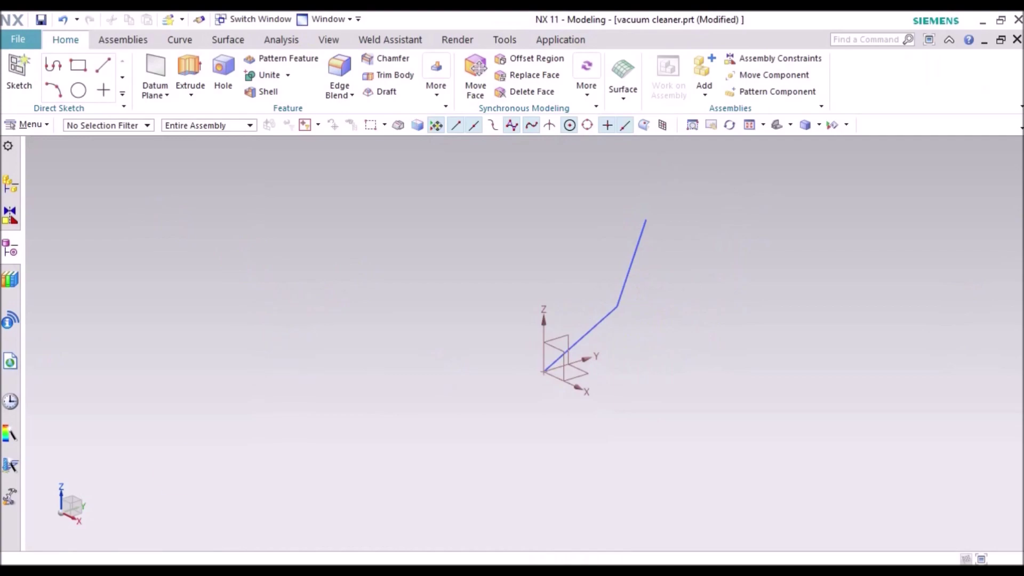
key("alt+Tab")
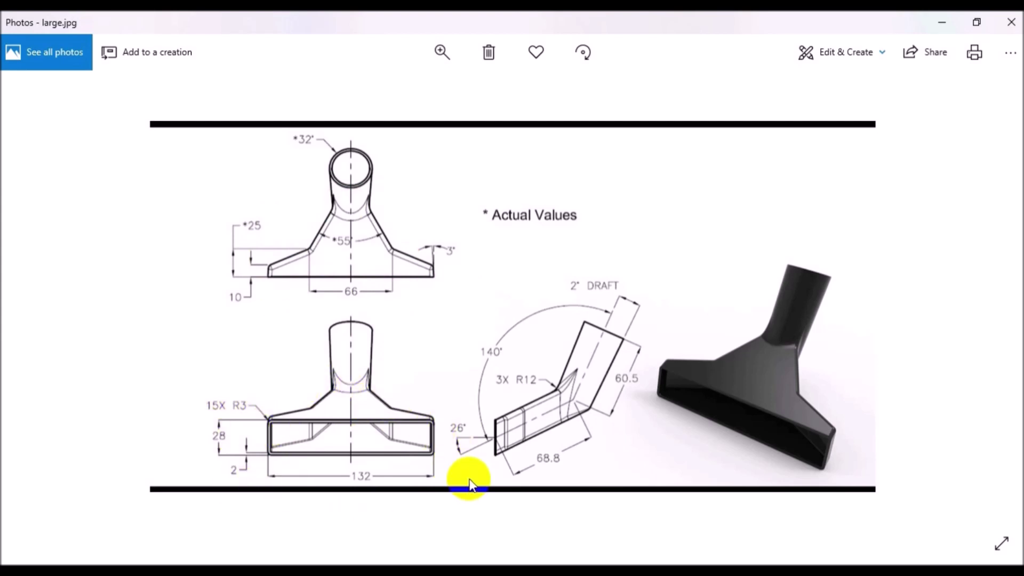
key("alt+Tab")
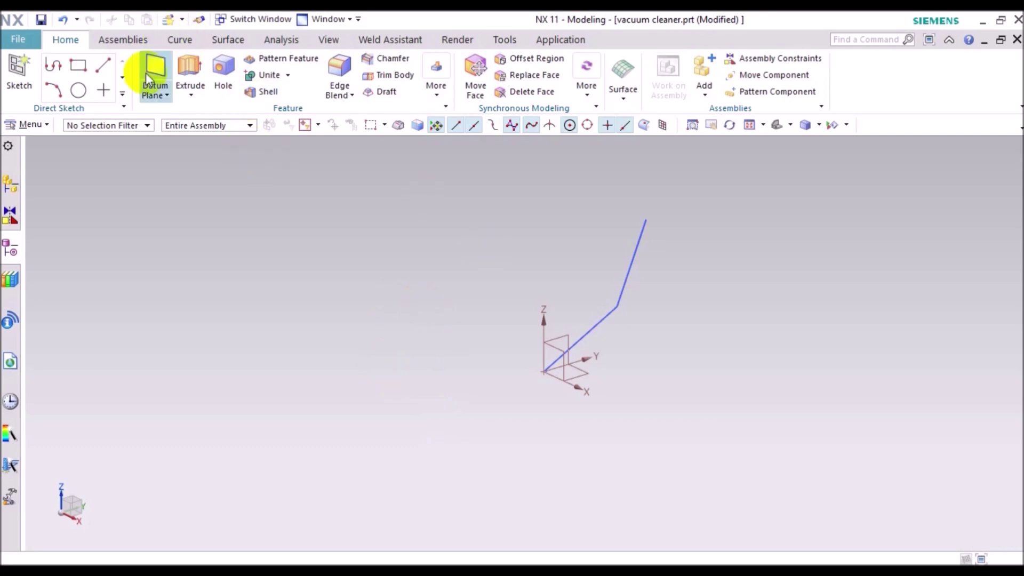
Step: Start a datum plane, trying At Angle and Inferred types and picking the sketch line
left_click(149, 80)
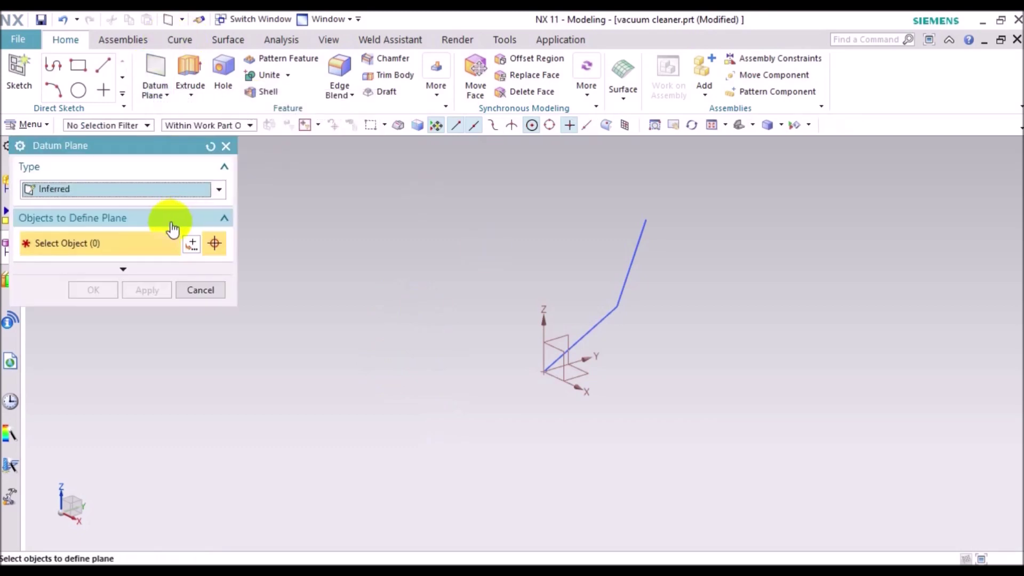
left_click(133, 188)
left_click(120, 237)
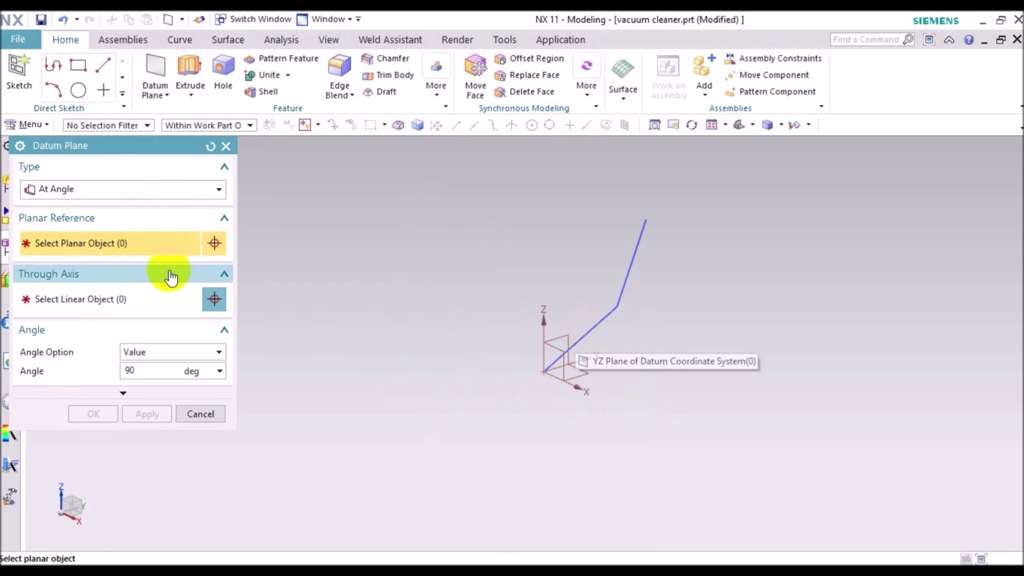
left_click(160, 196)
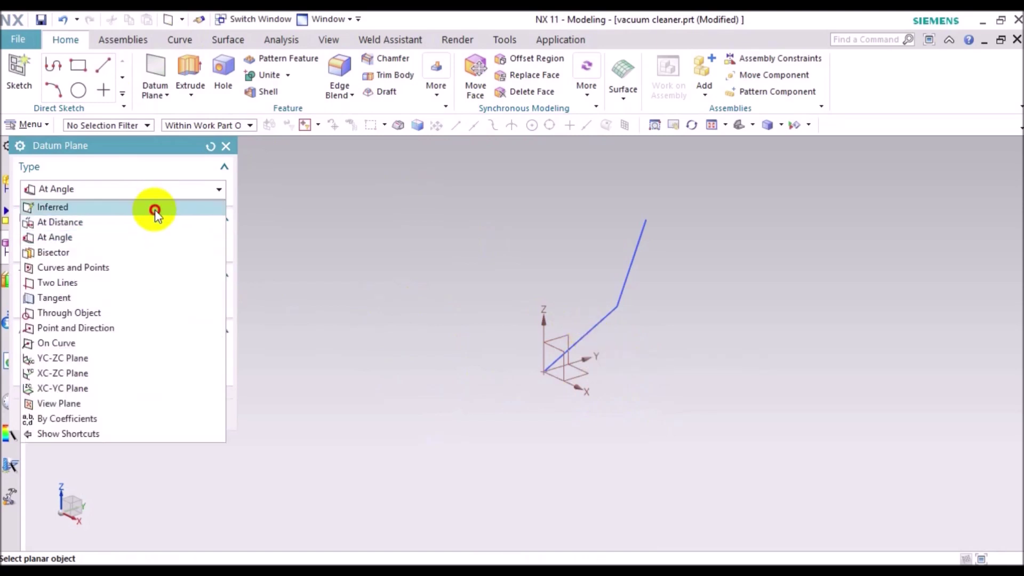
left_click(155, 208)
left_click(590, 331)
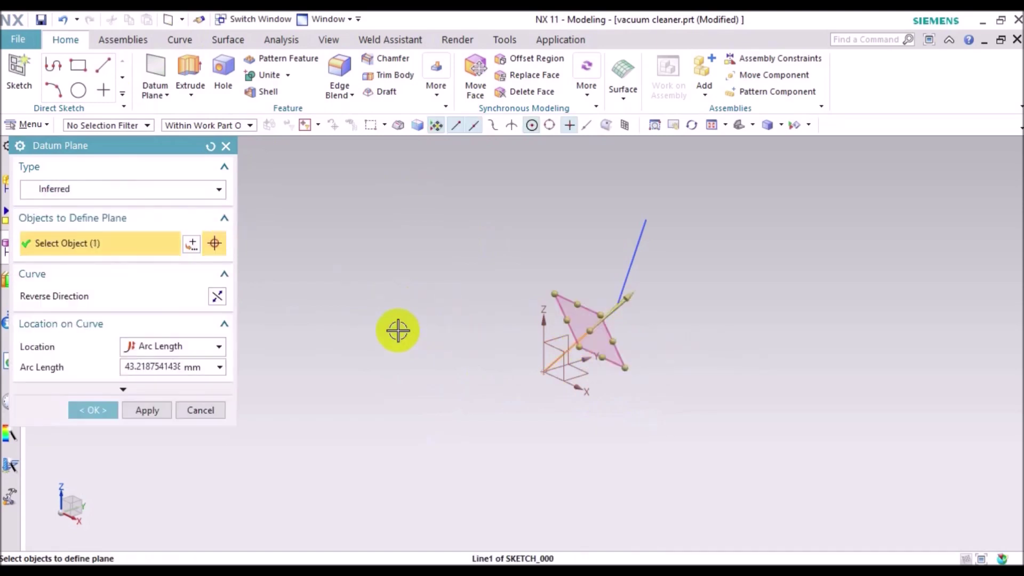
Step: Set the plane type to At Angle with the X axis as the hinge axis
left_click(123, 190)
left_click(124, 236)
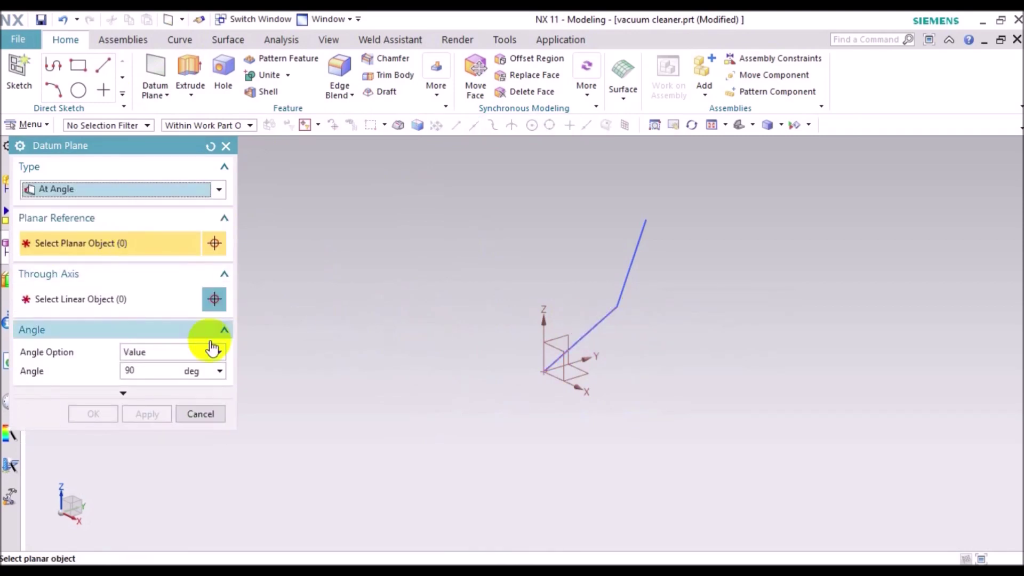
left_click(126, 299)
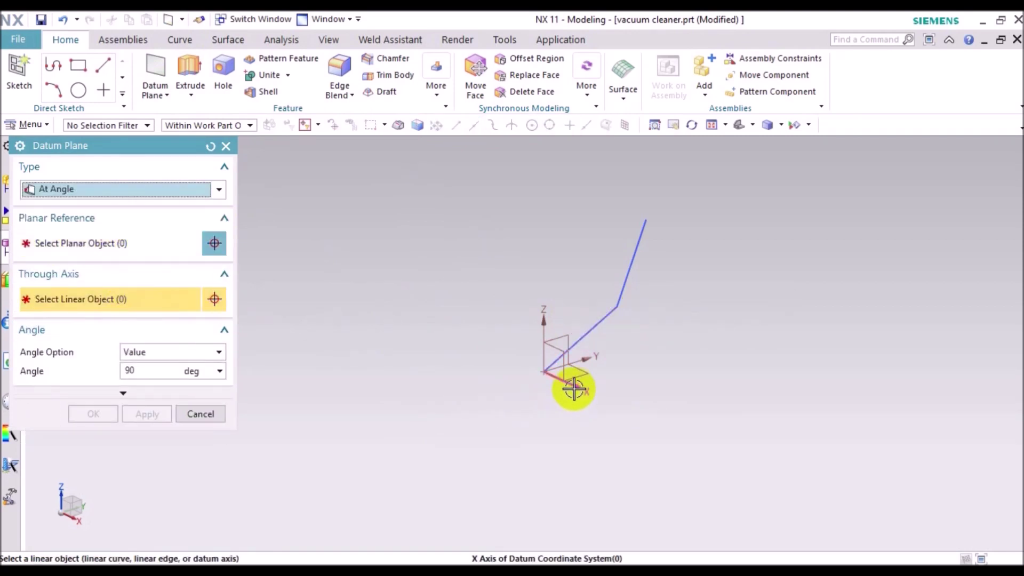
left_click(574, 390)
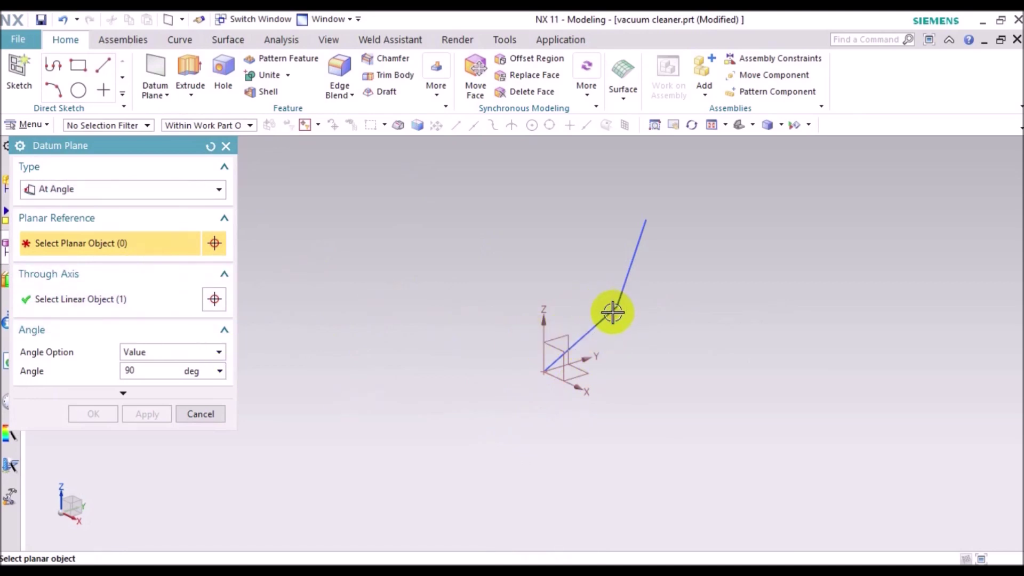
left_click(545, 372)
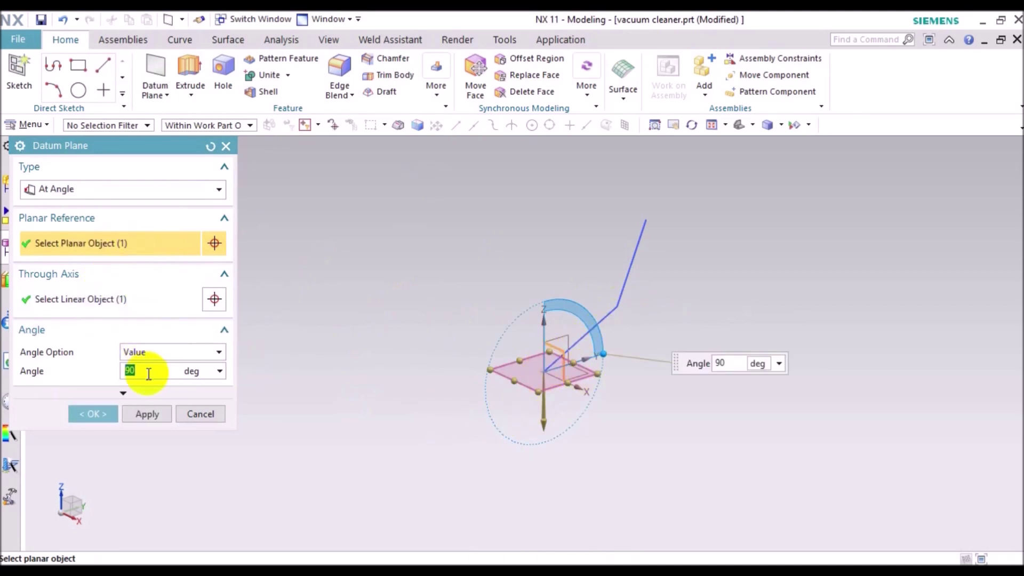
left_click(152, 371)
type("26")
mouse_move(597, 485)
middle_mouse_down()
mouse_move(525, 439)
mouse_move(540, 449)
middle_mouse_up()
middle_click_drag(541, 454, 547, 464)
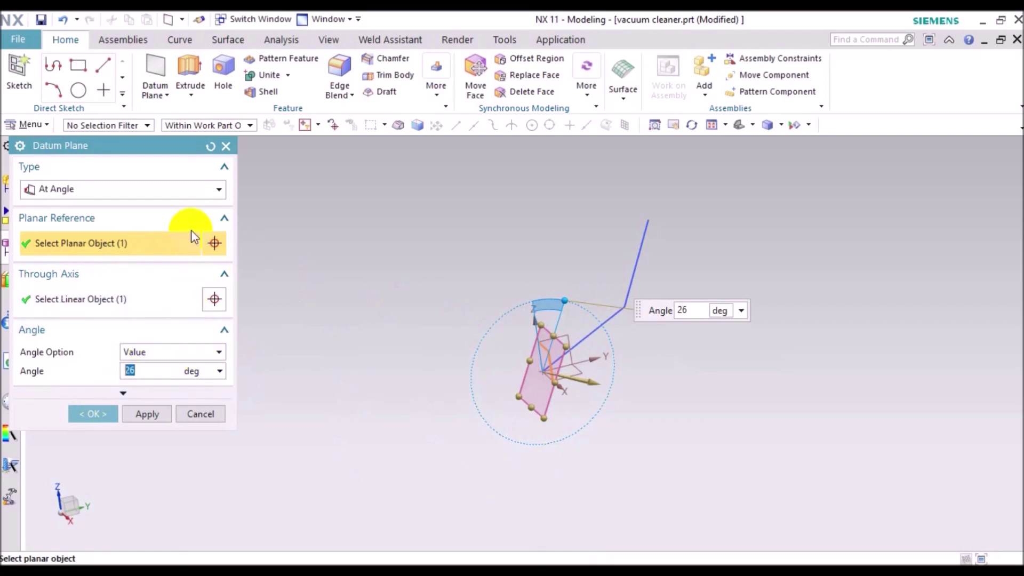
Step: Reference the XY plane and create the datum plane at 180-26 degrees
left_click(179, 352)
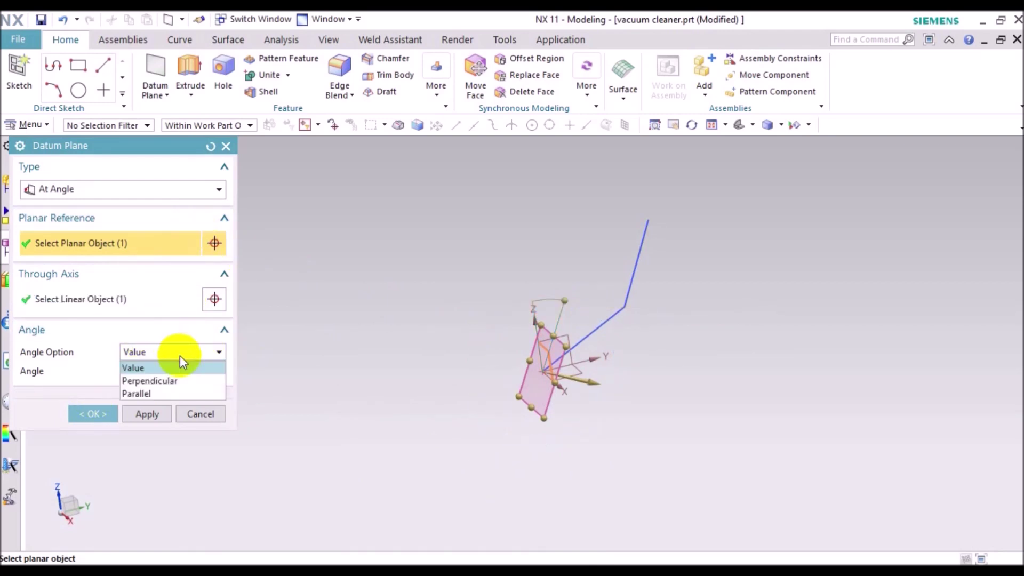
left_click(180, 355)
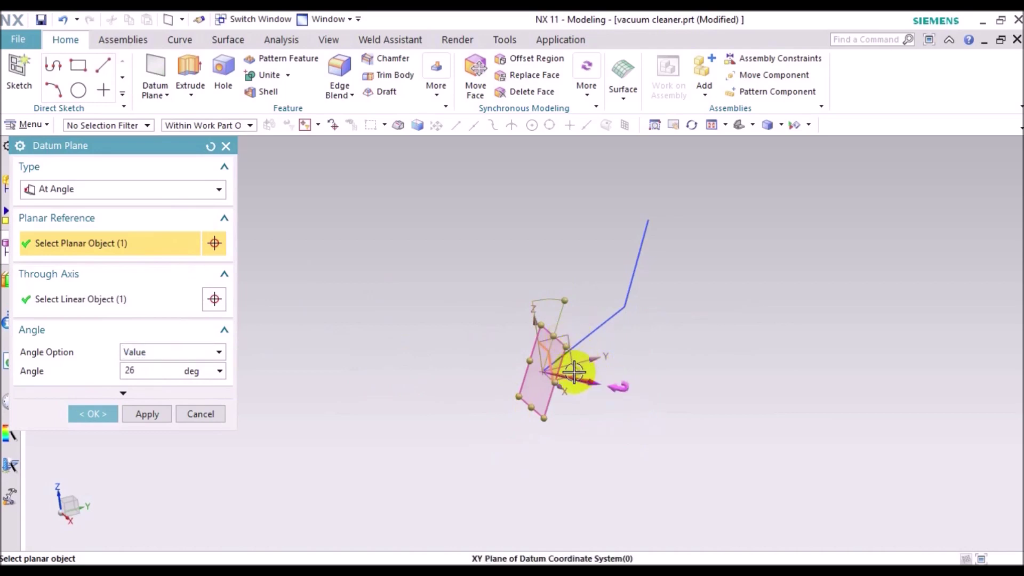
left_click(608, 369)
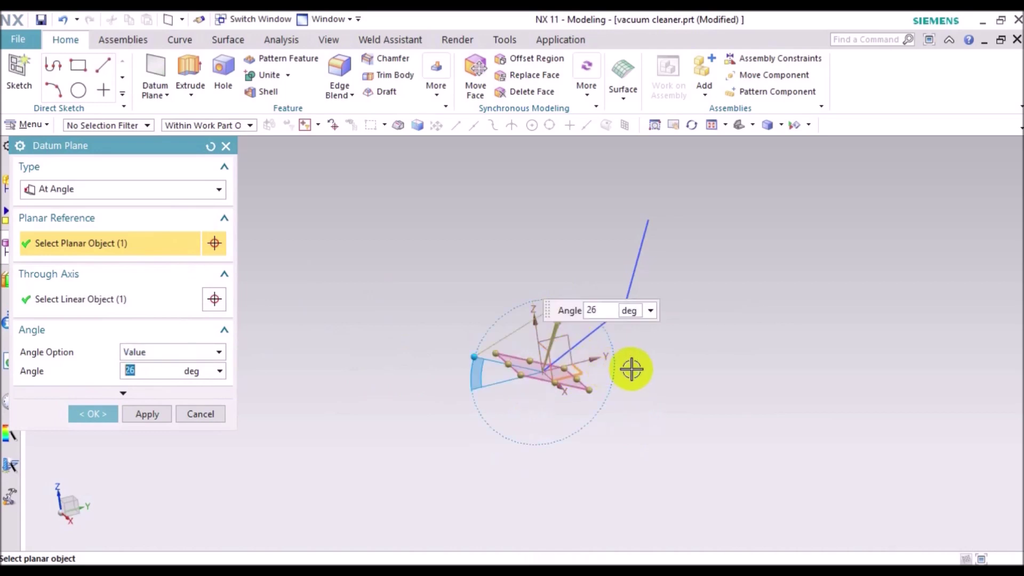
middle_click_drag(588, 421, 594, 416)
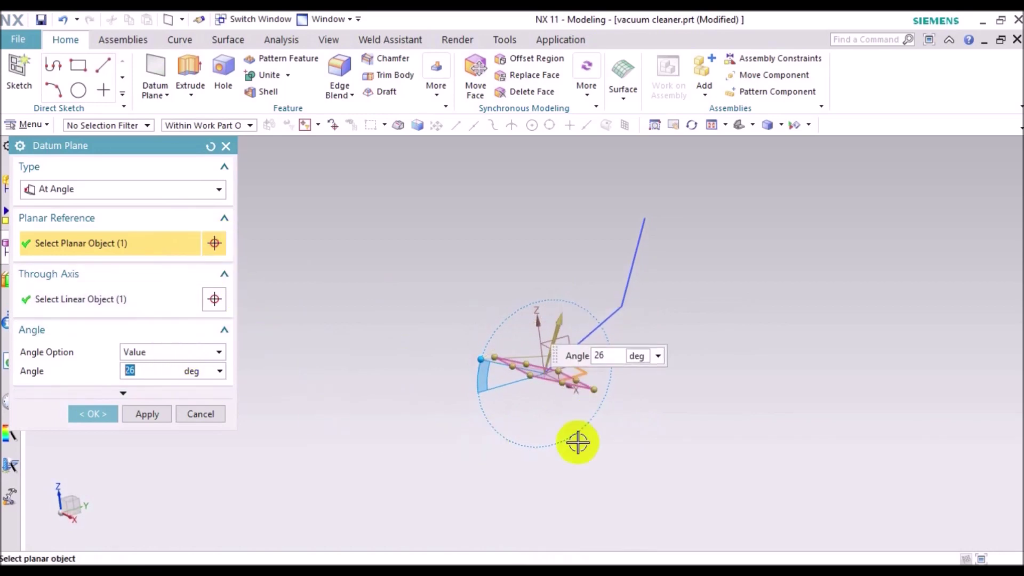
left_click(495, 353)
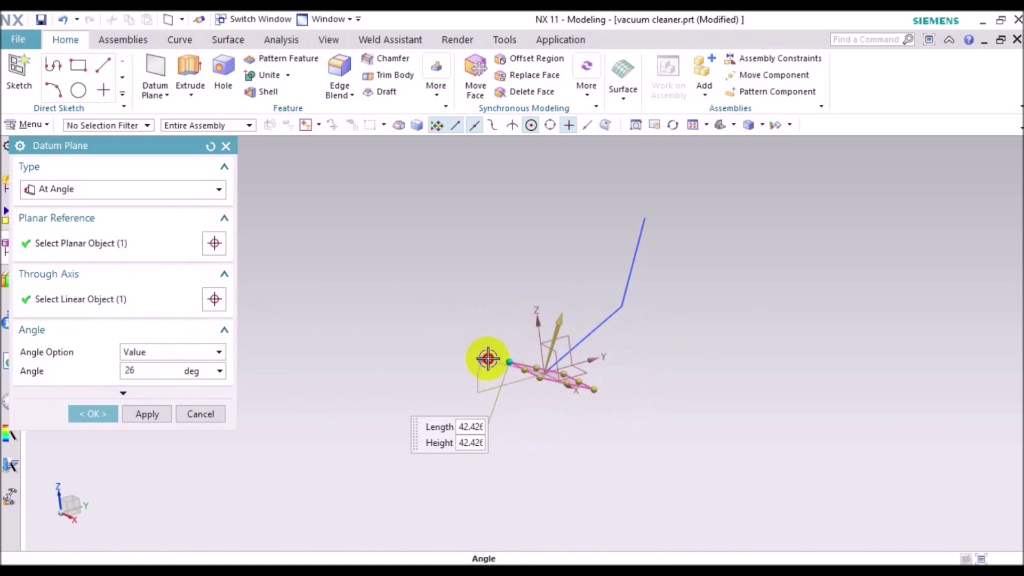
left_click_drag(488, 360, 632, 312)
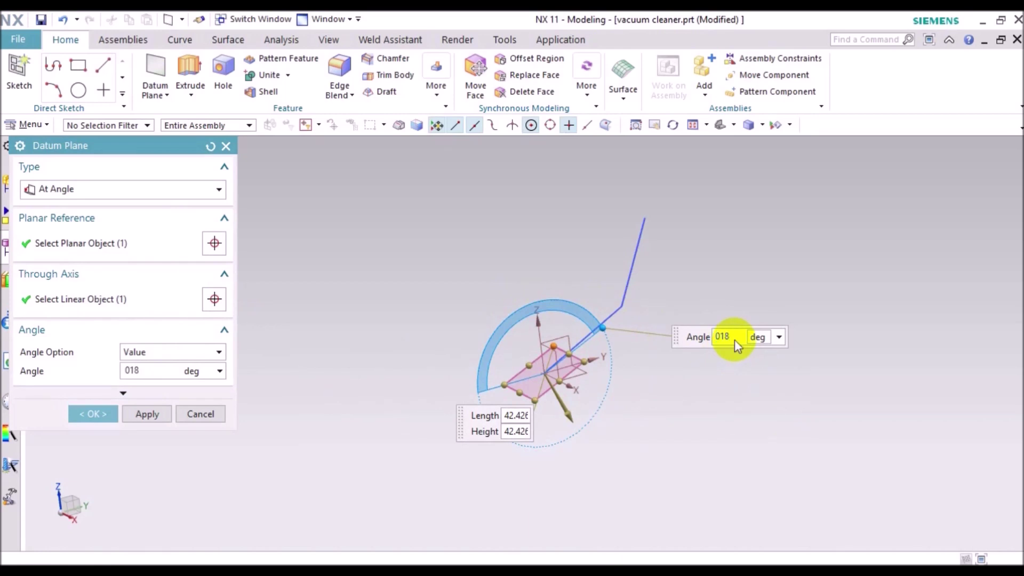
type("180-2")
type("6")
key("Return")
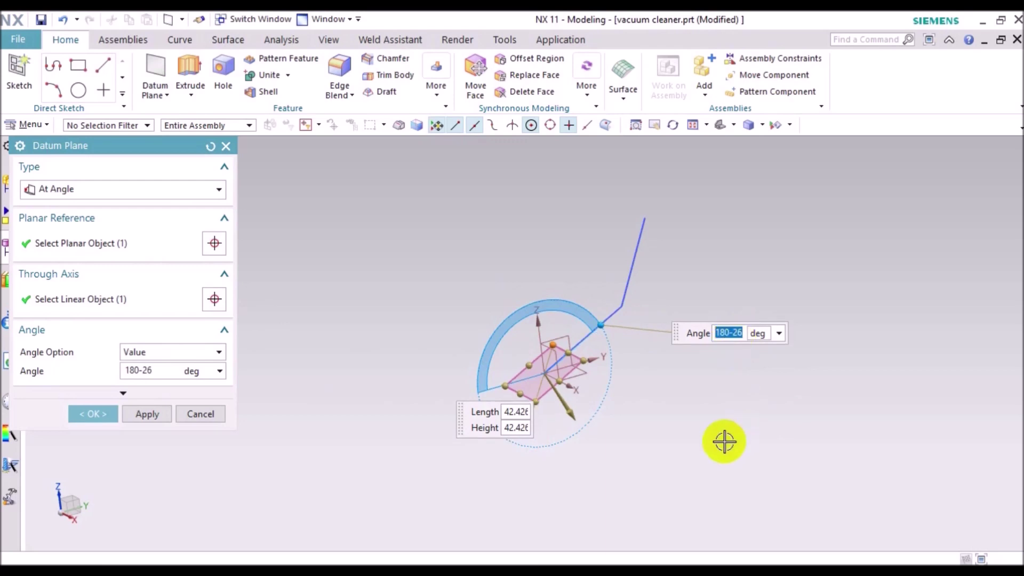
left_click(91, 414)
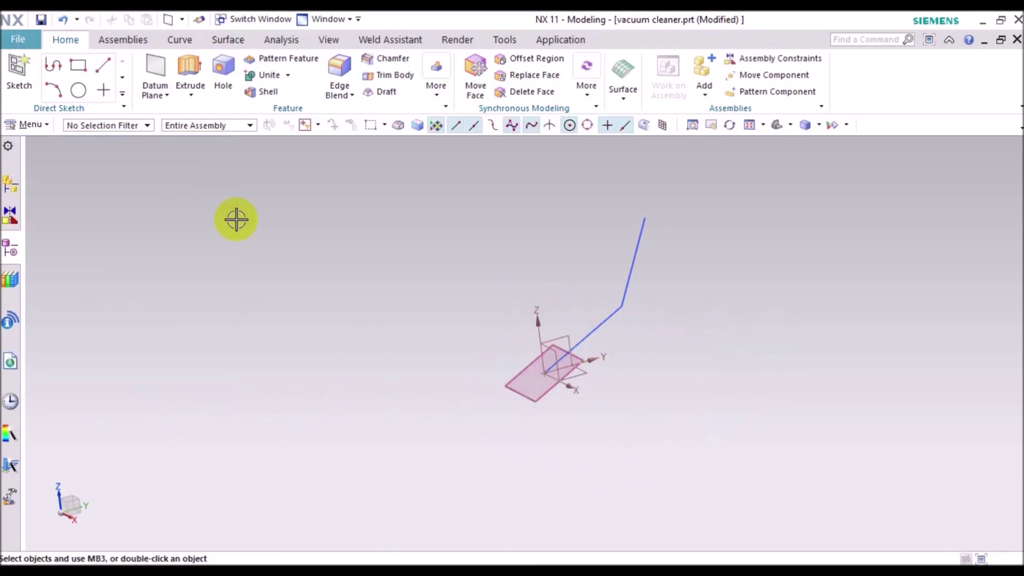
left_click(21, 126)
mouse_move(37, 198)
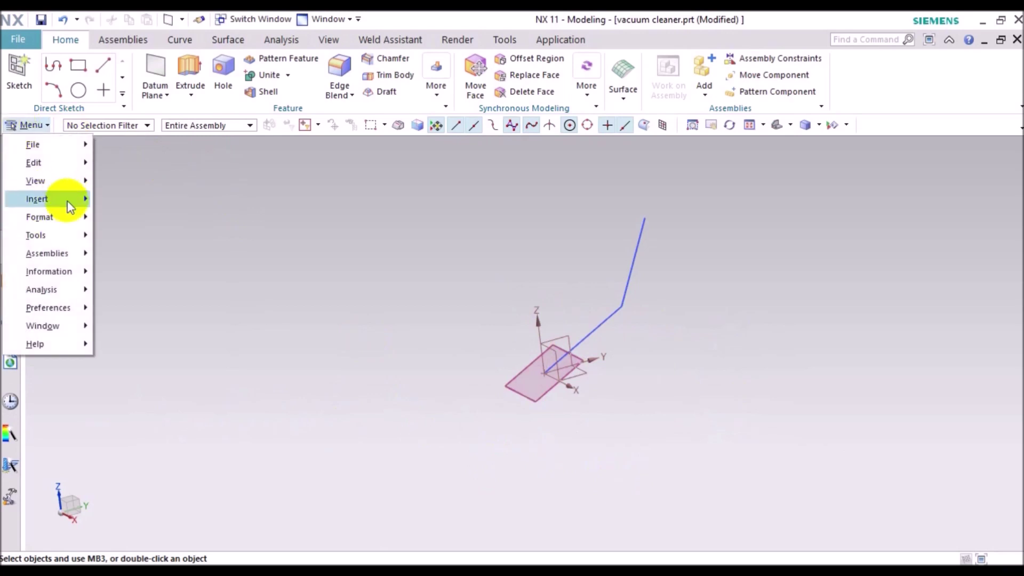
Step: Create a sketch on the angled datum plane, flipping its normal to face the view
left_click(206, 46)
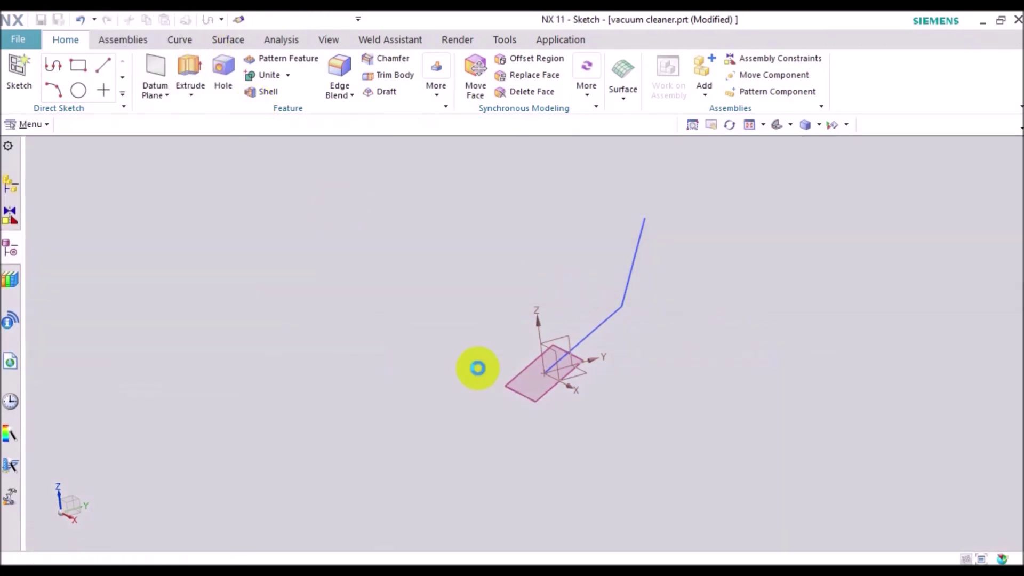
left_click(518, 391)
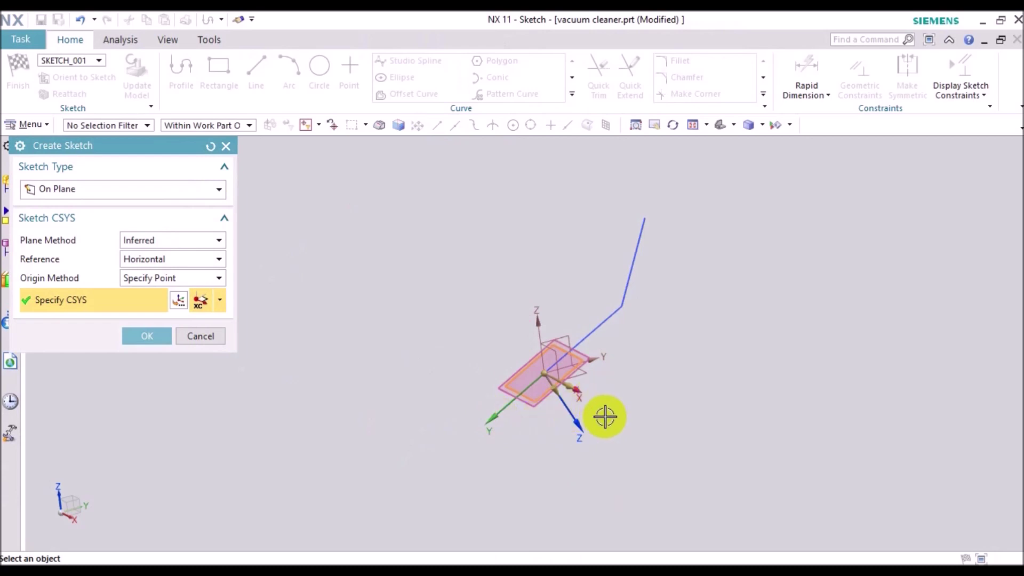
middle_click_drag(605, 417, 585, 407)
double_click(555, 390)
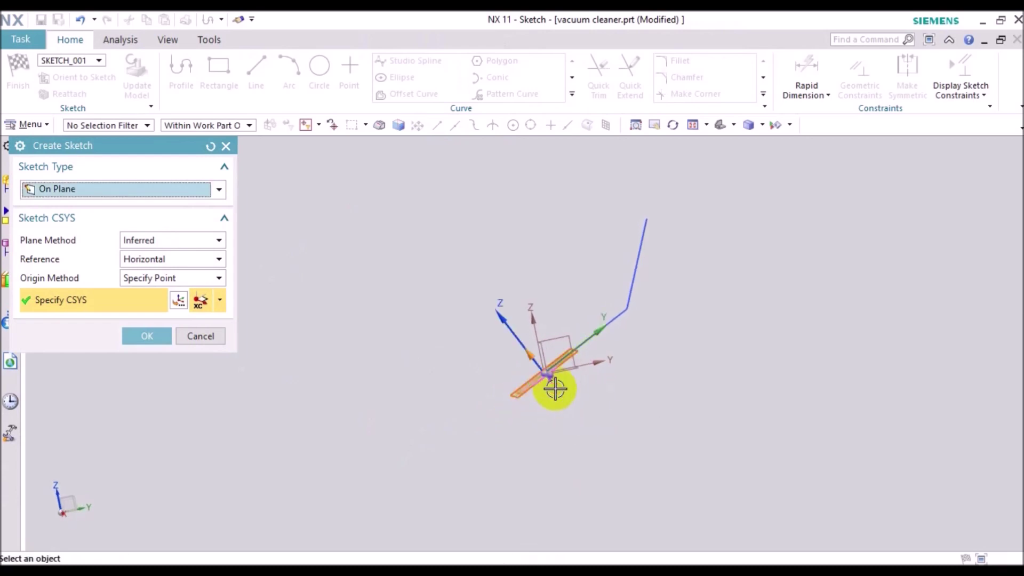
mouse_move(542, 441)
middle_mouse_down()
mouse_move(592, 471)
mouse_move(585, 485)
mouse_move(565, 486)
mouse_move(586, 464)
mouse_move(597, 478)
mouse_move(574, 476)
middle_mouse_up()
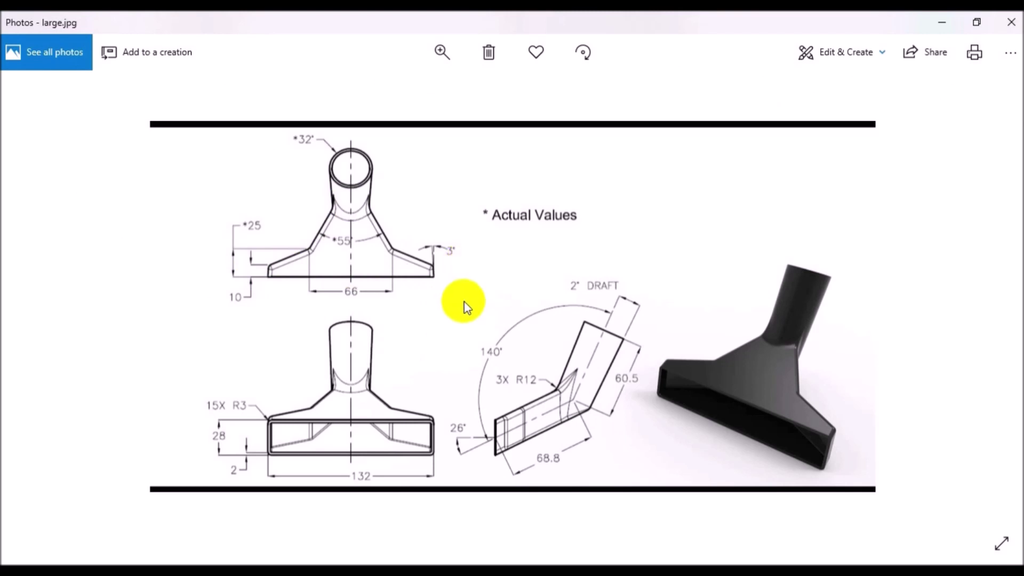
key("alt+Tab")
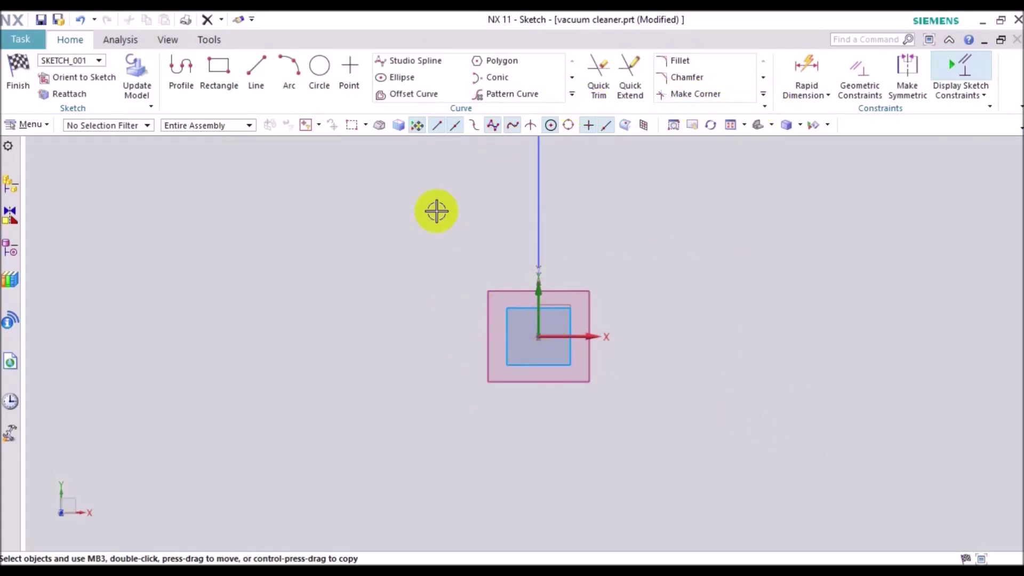
Step: Draw a horizontal base line dimensioned 132 long and 132/2 from the origin
key("z")
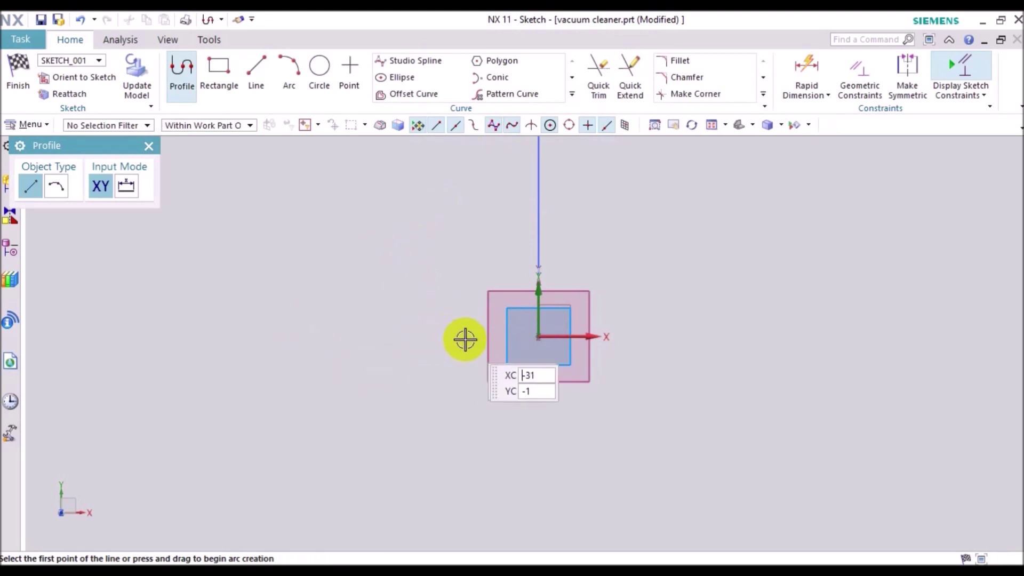
left_click(427, 336)
left_click(666, 336)
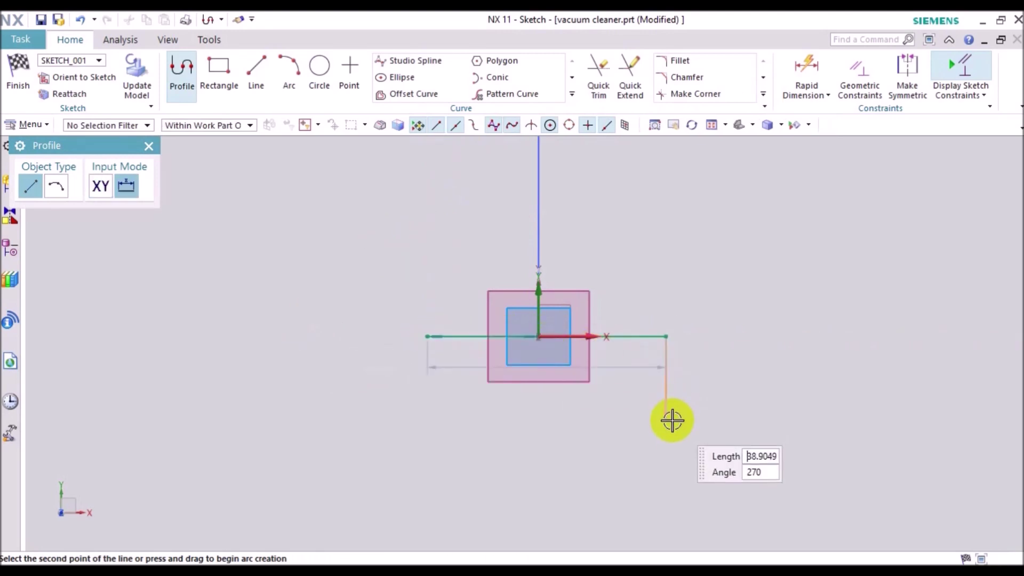
key("Escape")
key("Escape")
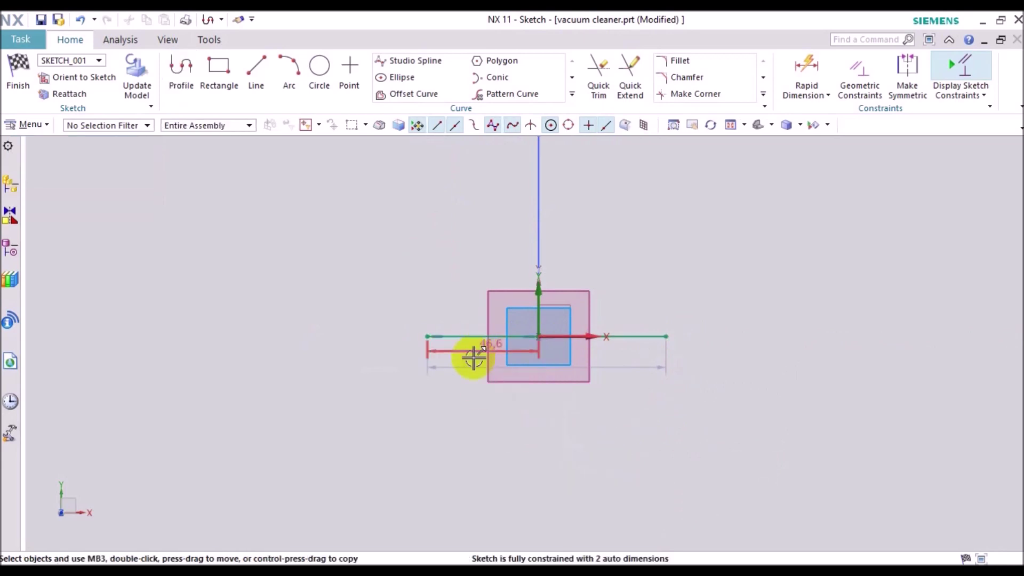
double_click(467, 367)
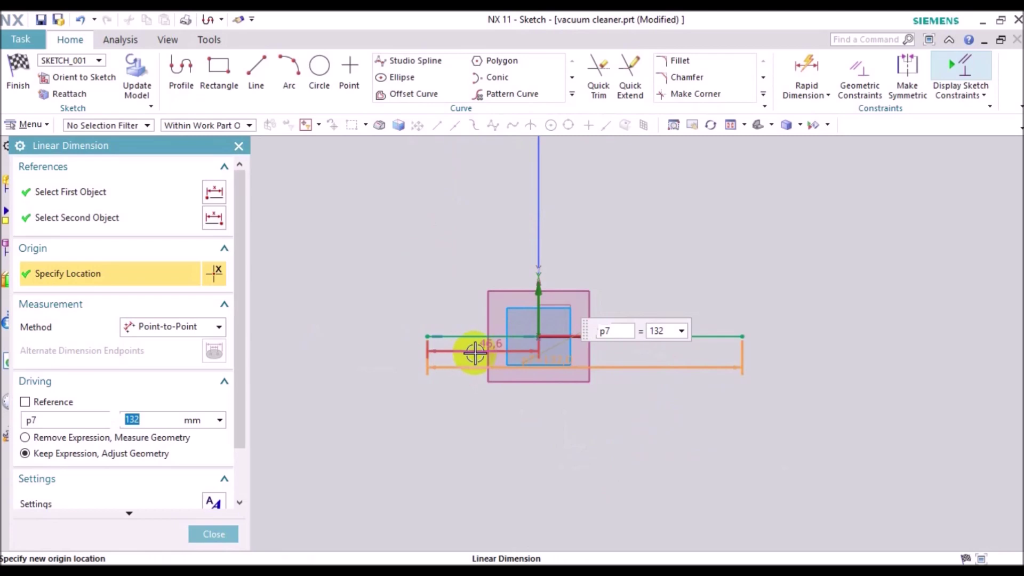
double_click(477, 346)
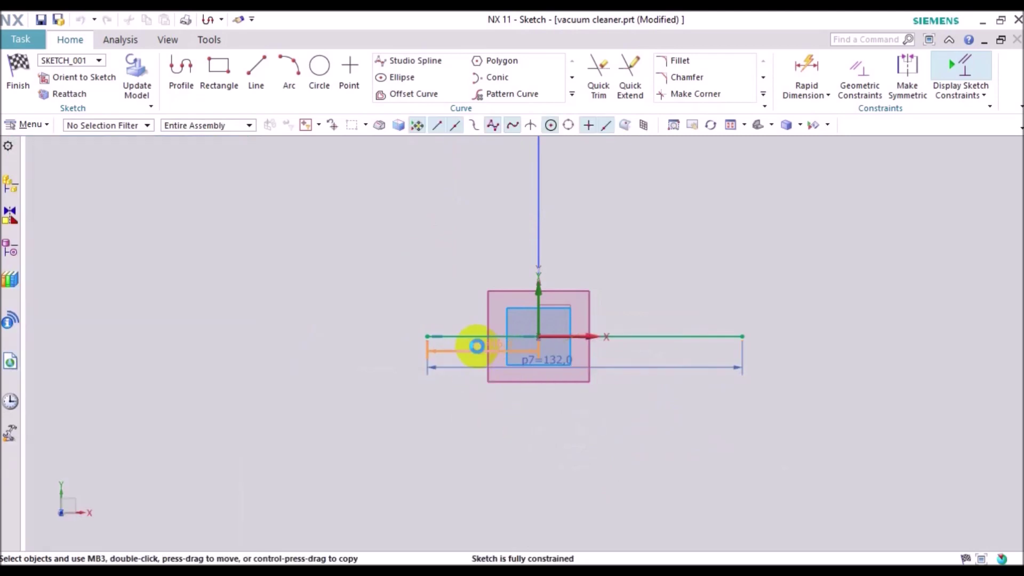
type("132/2")
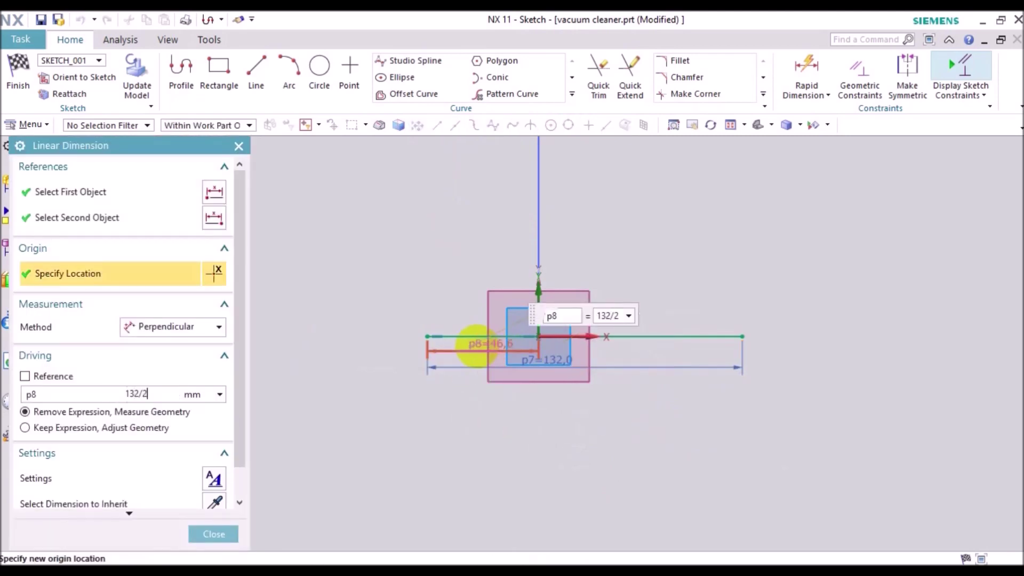
key("Return")
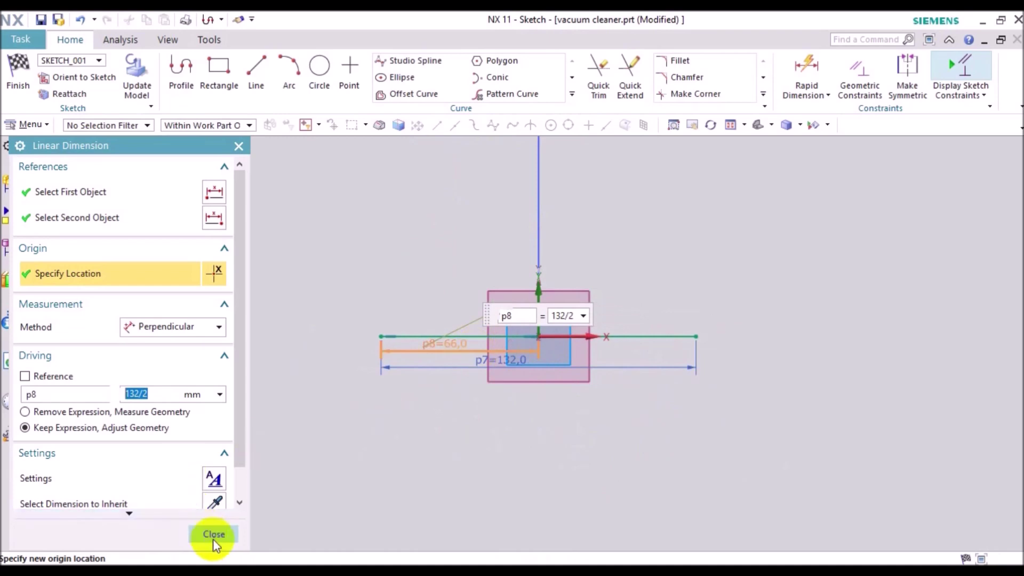
left_click(216, 535)
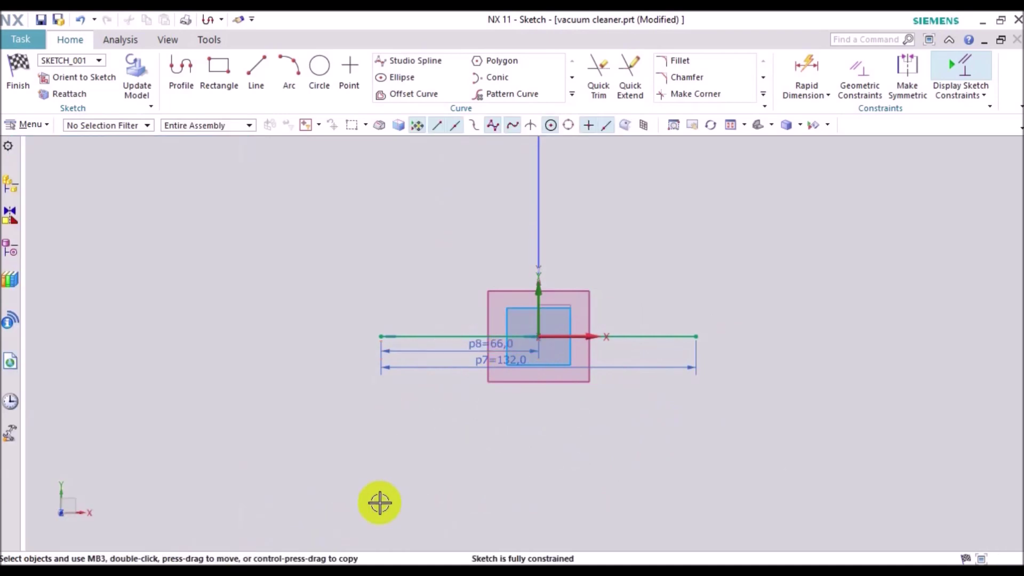
Step: Move the 132 and 66 dimensions below the line and check the reference drawing
left_click(458, 368)
left_click_drag(457, 371, 457, 416)
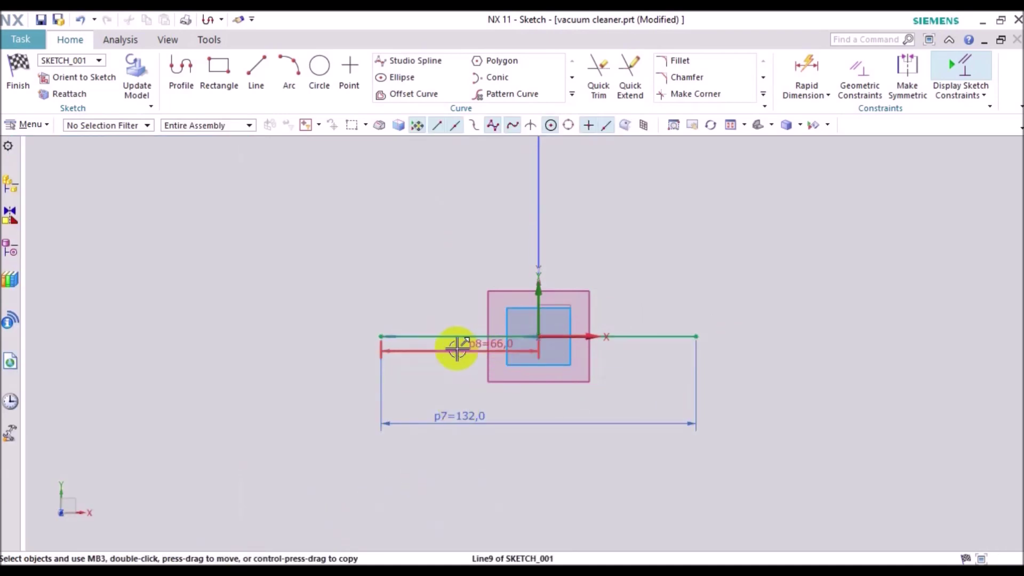
left_click_drag(457, 349, 457, 375)
right_click(503, 476)
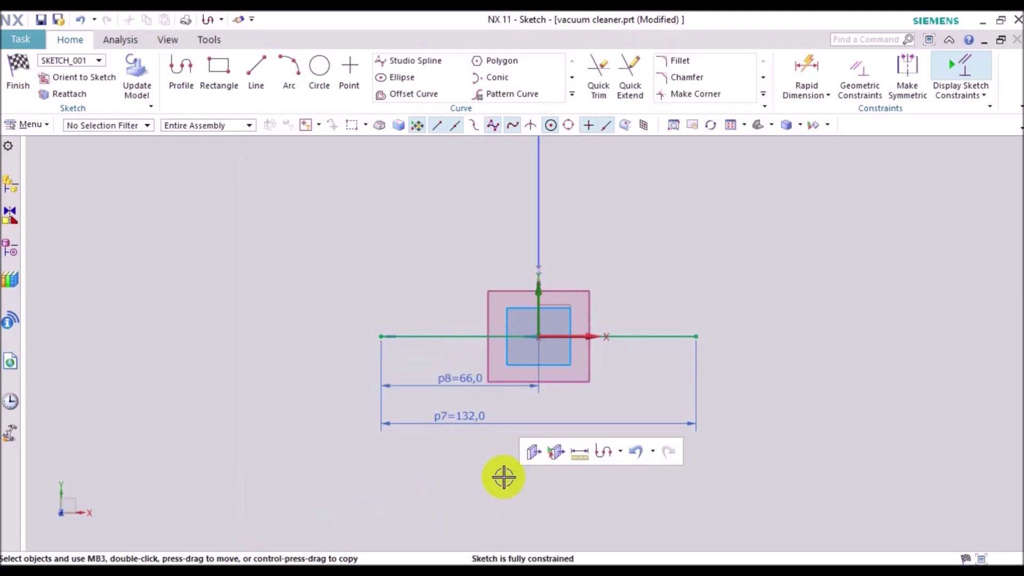
key("alt+Tab")
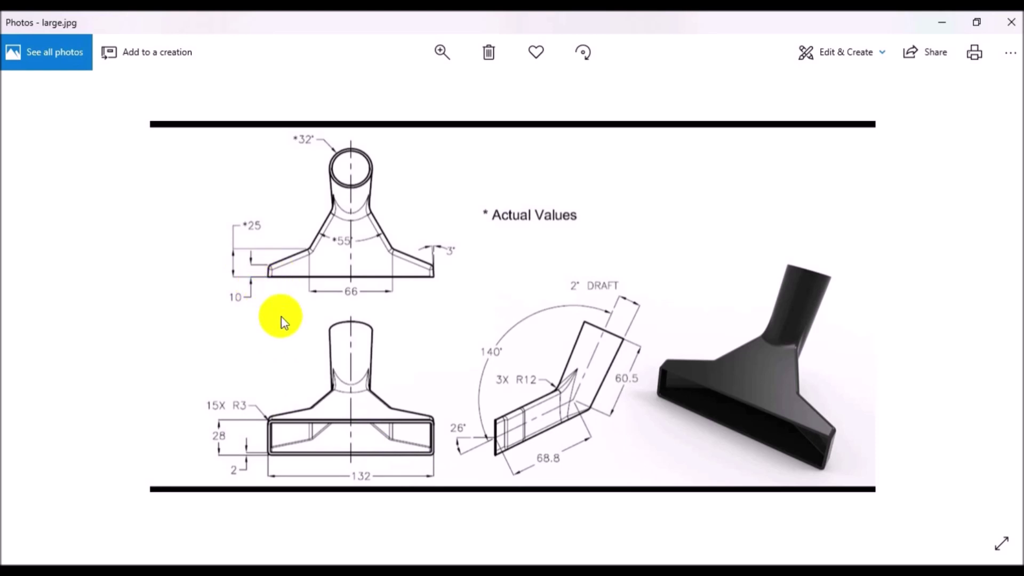
key("alt+Tab")
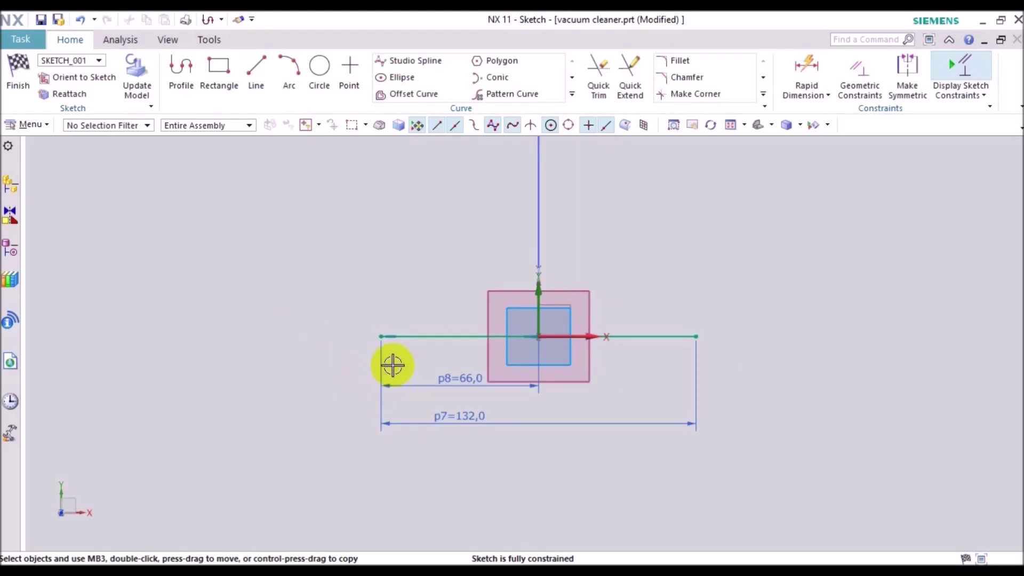
Step: Draw a 10 mm vertical line up from the base line's left end
key("z")
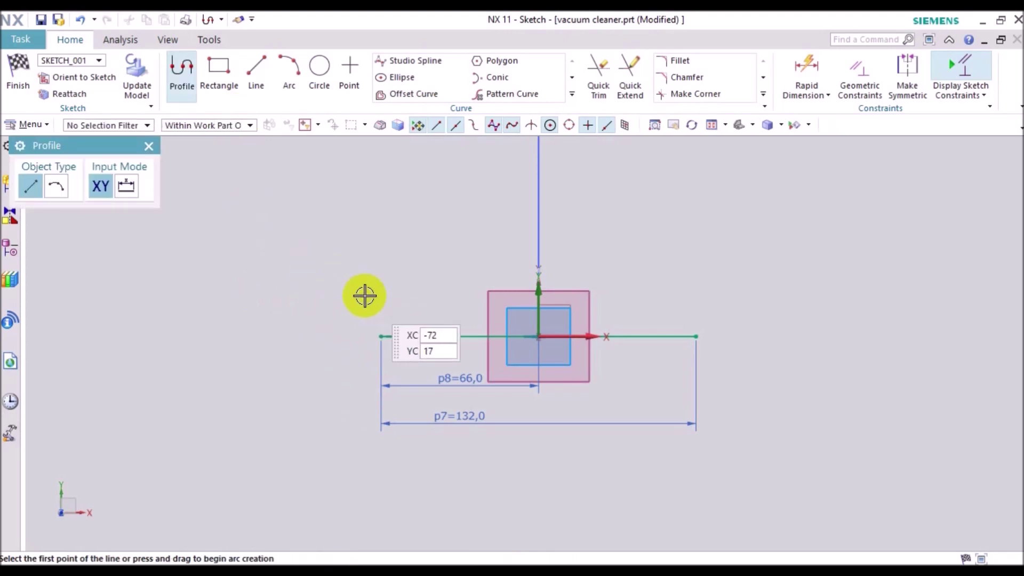
left_click(379, 342)
type("10")
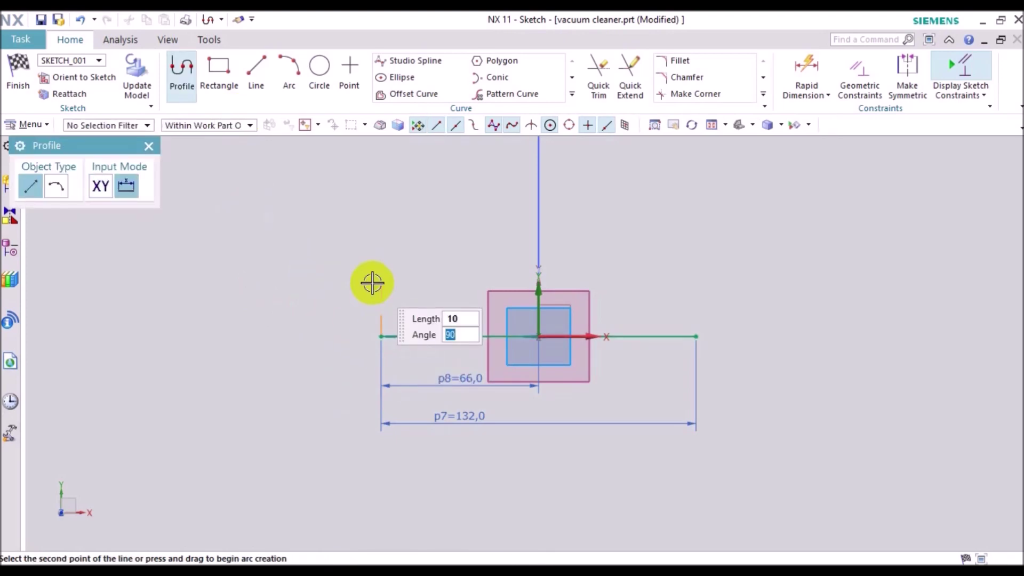
key("Escape")
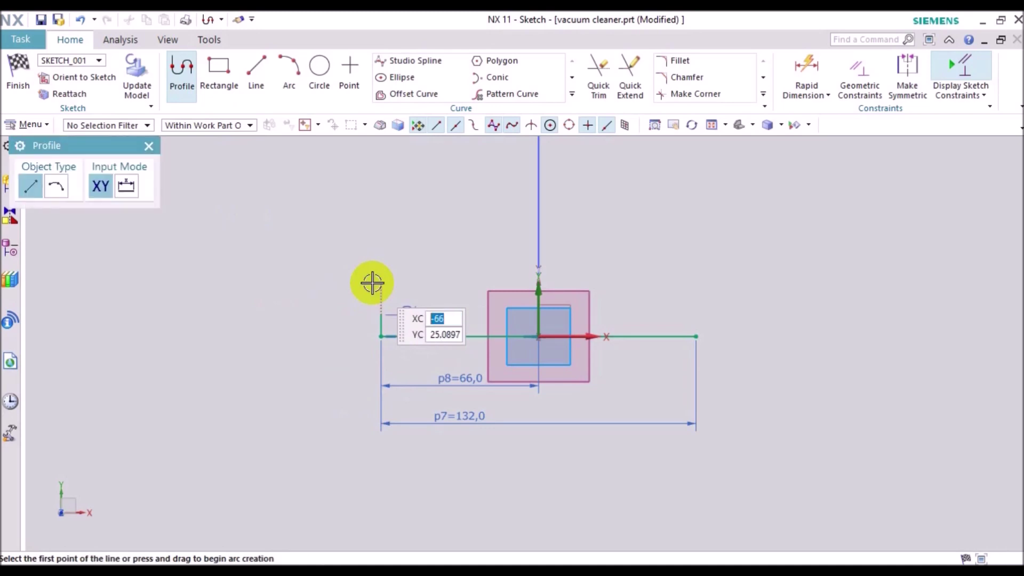
key("Escape")
left_click_drag(406, 326, 332, 326)
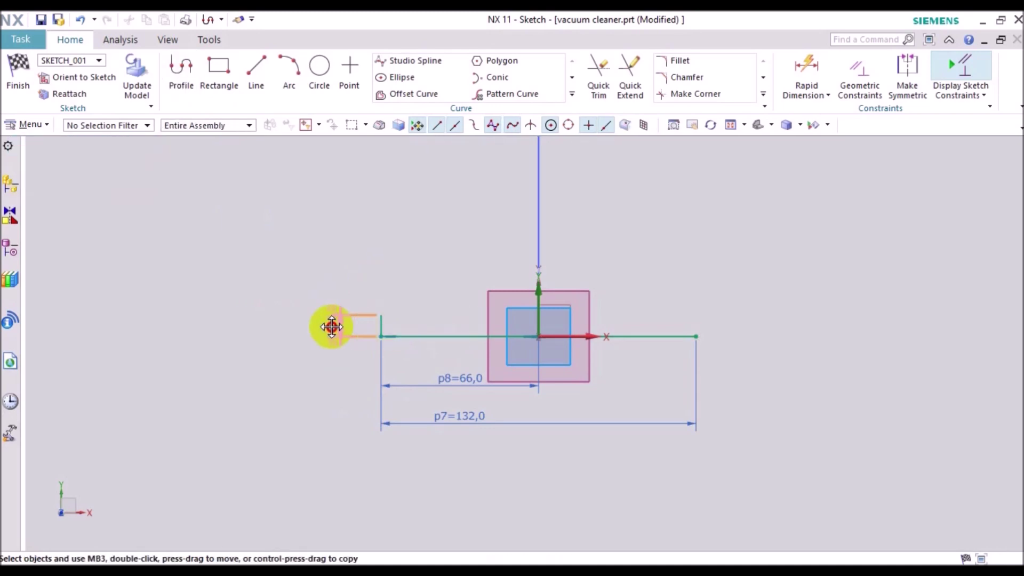
Step: Draw a matching 10 mm vertical line at the right end and recheck the drawing
key("z")
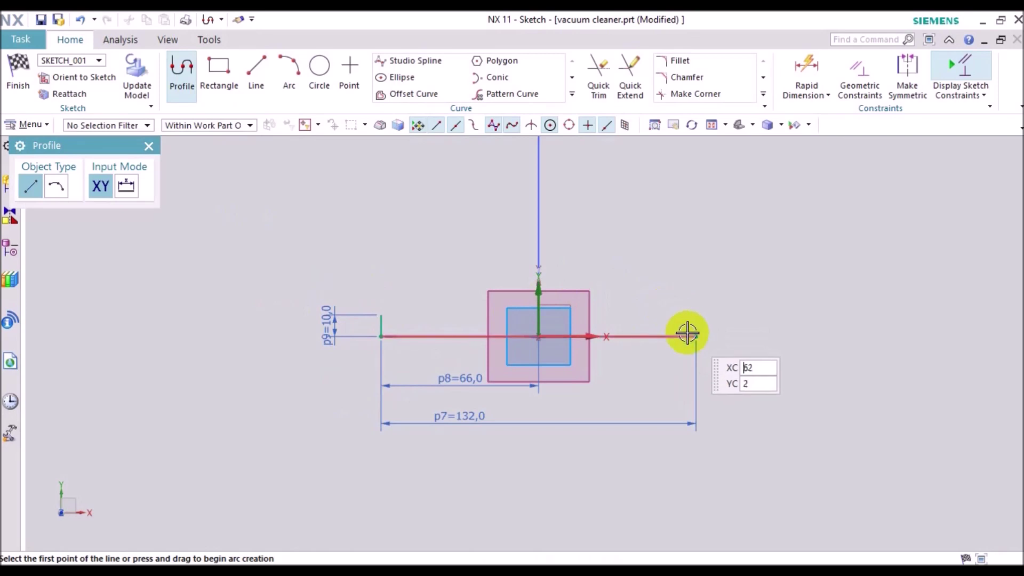
left_click(693, 336)
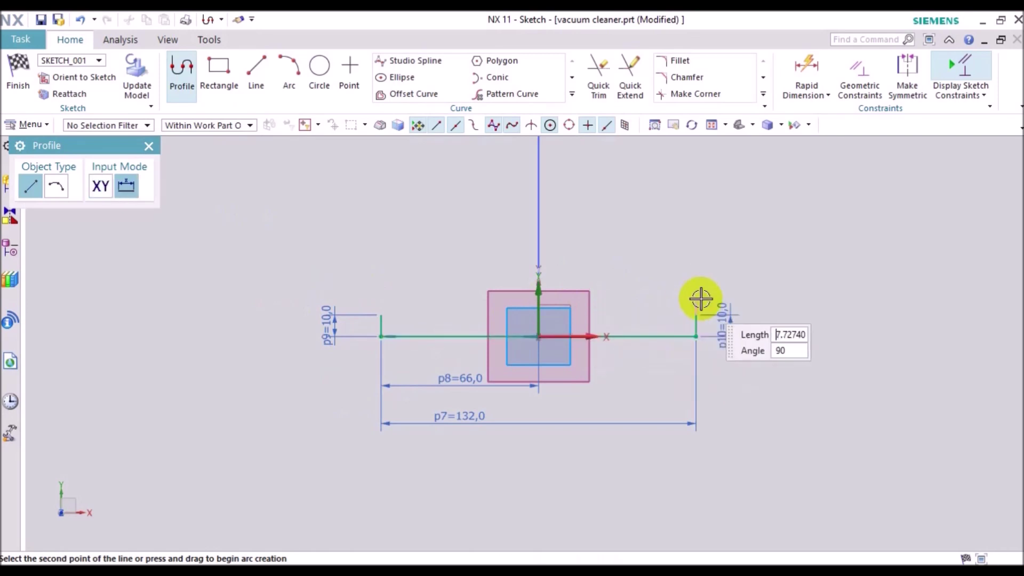
key("Return")
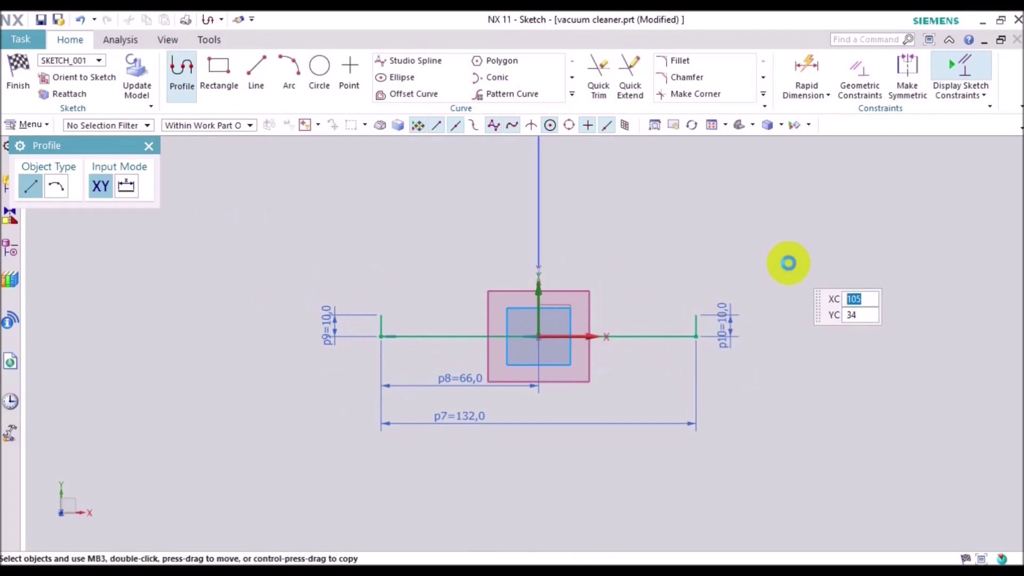
key("Escape")
key("alt+Tab")
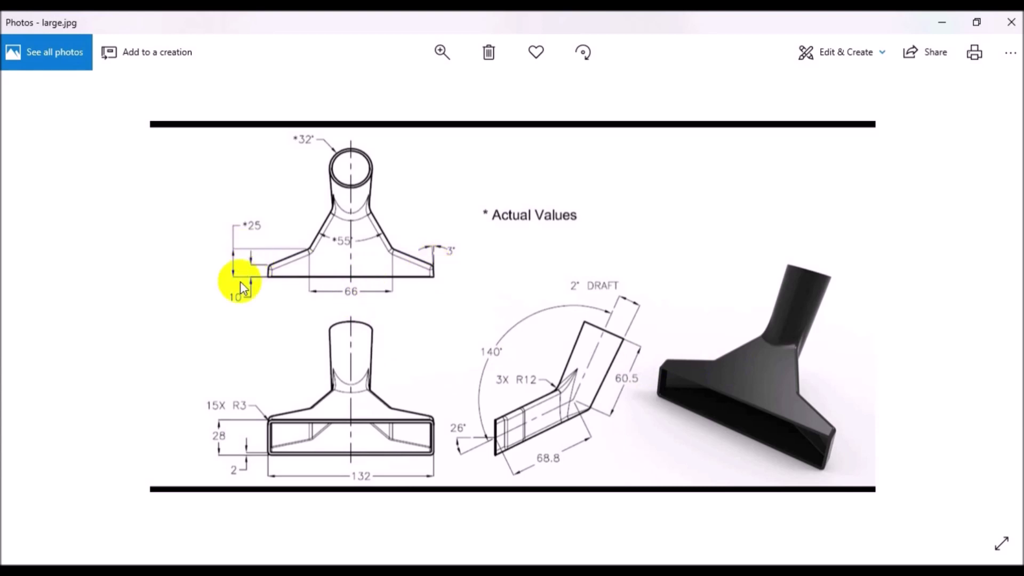
key("alt+Tab")
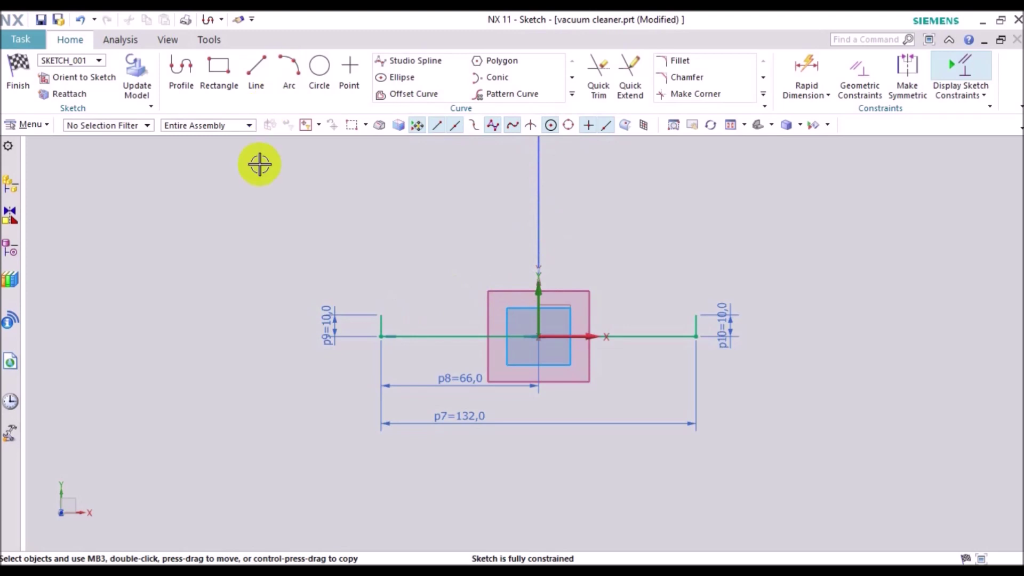
Step: Draw a two-segment slanted line rising from the top of the left vertical line
key("z")
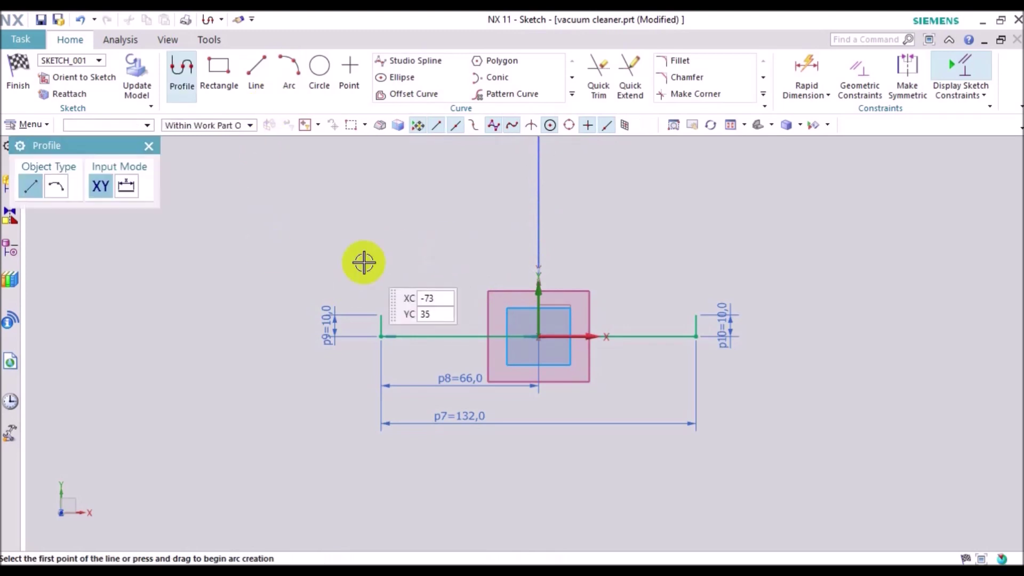
left_click(381, 315)
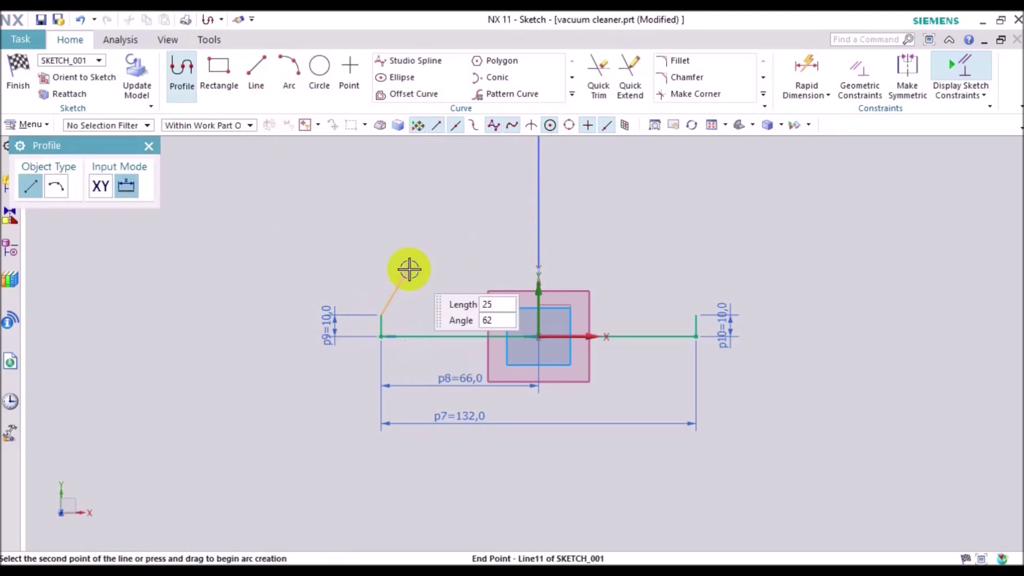
left_click(468, 254)
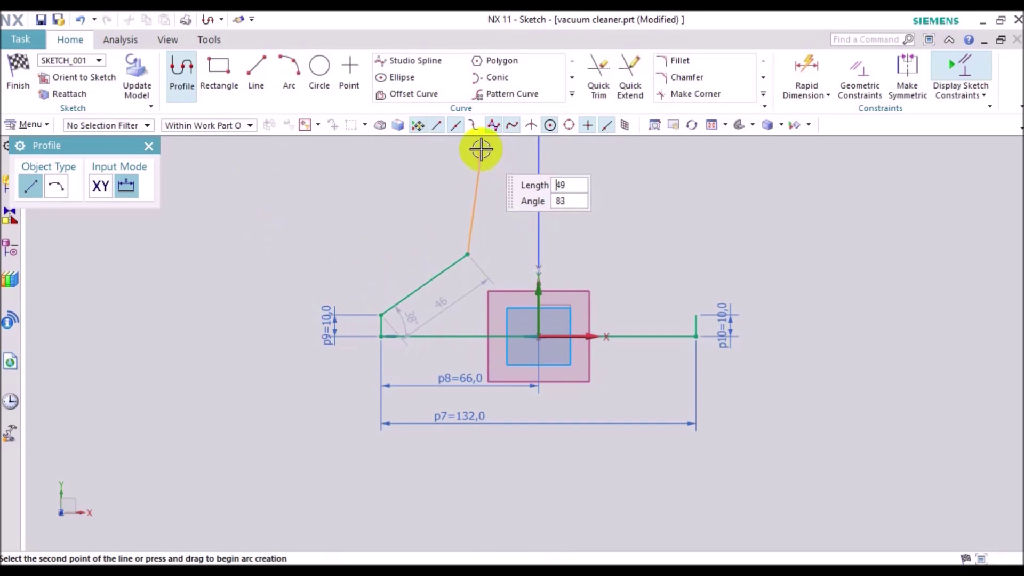
left_click(501, 152)
key("Escape")
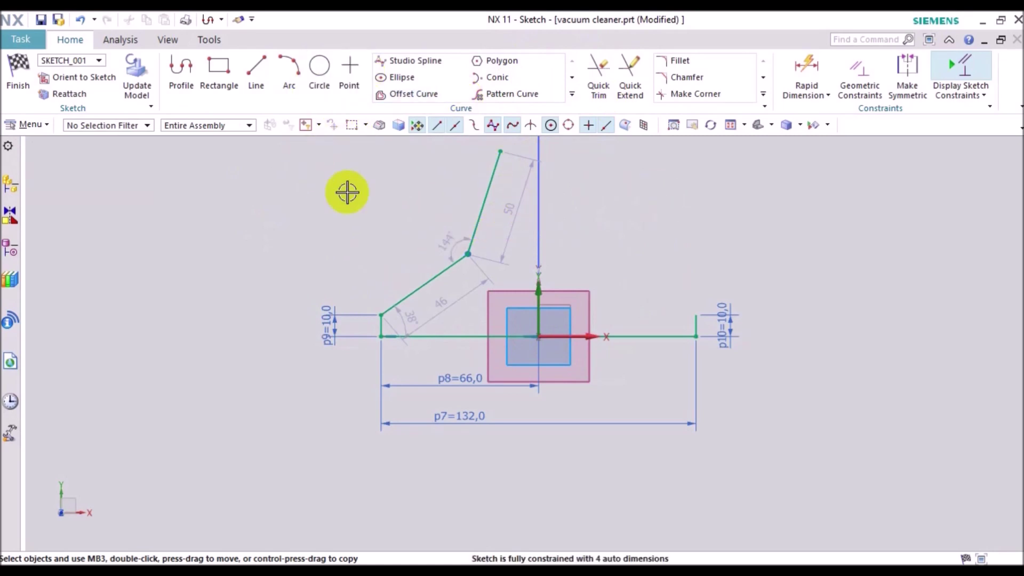
Step: Dimension the bend point 25 mm above the base line (p11)
left_click(409, 288)
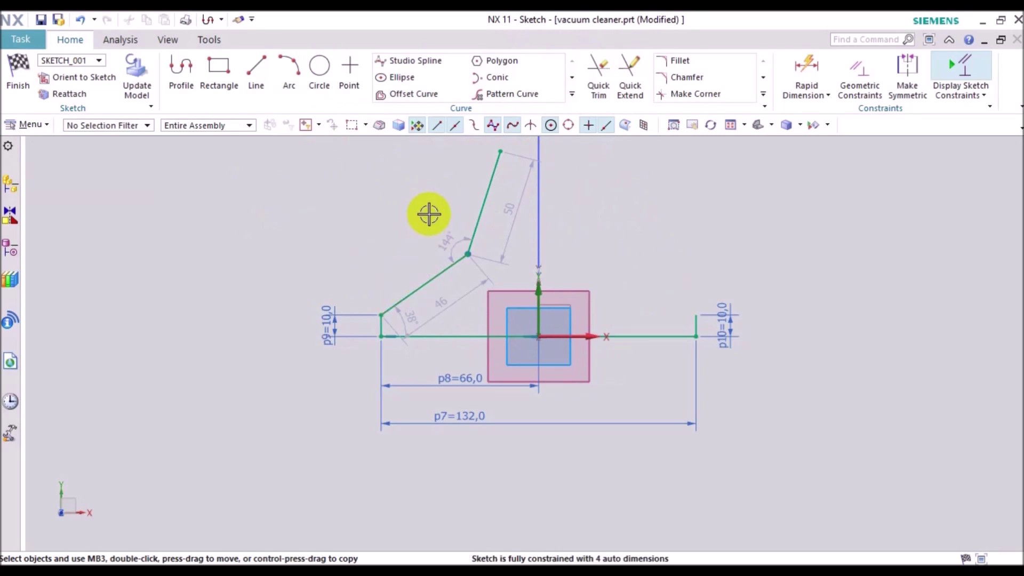
key("d")
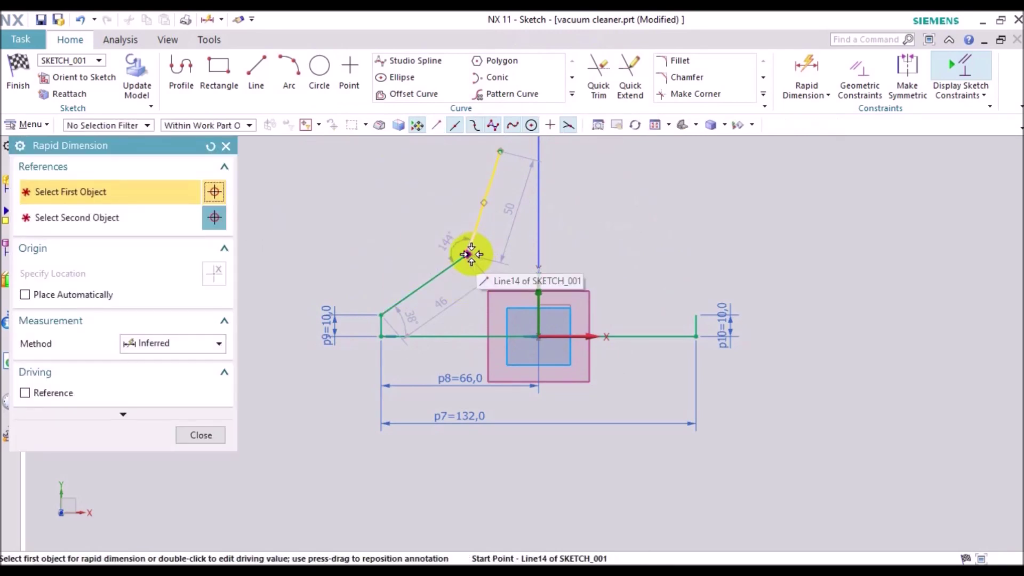
left_click(470, 254)
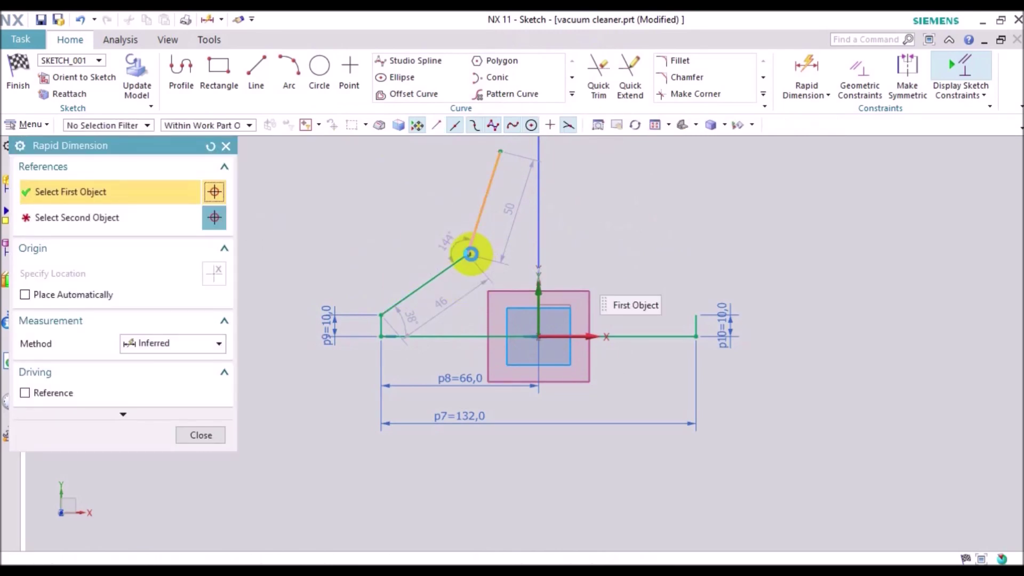
left_click(455, 331)
left_click(277, 297)
type("25")
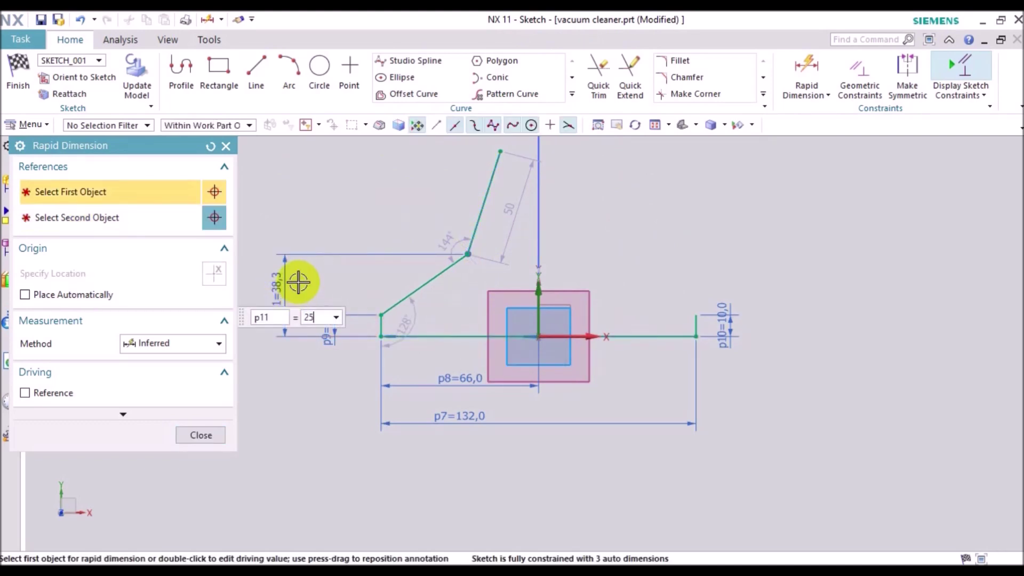
key("Return")
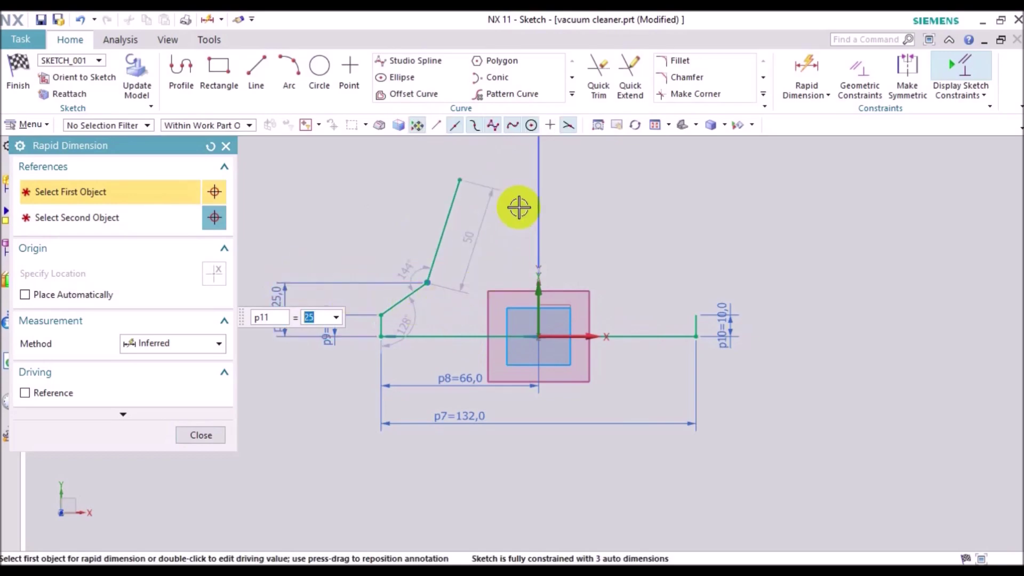
key("alt+Tab")
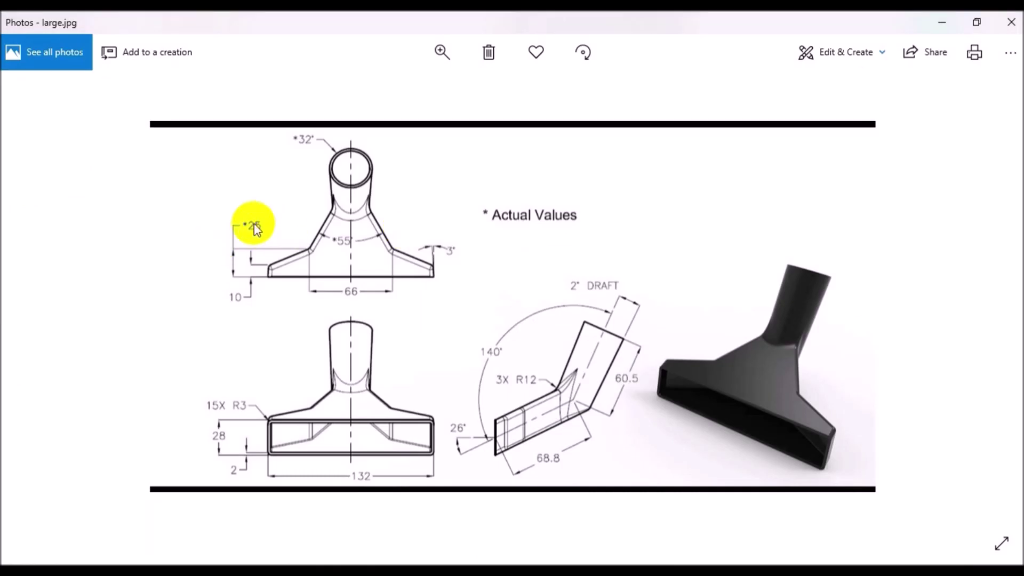
key("alt+Tab")
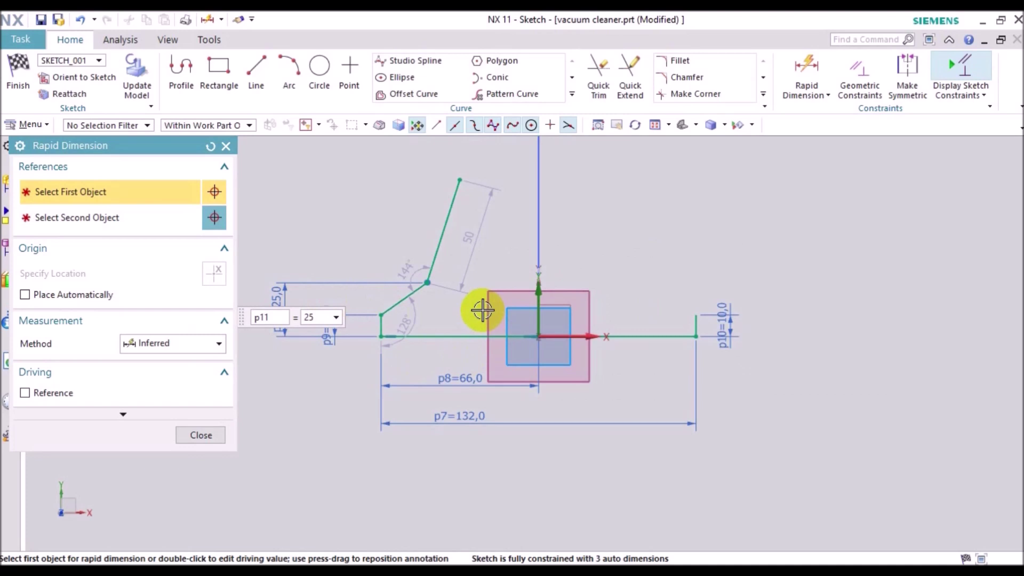
key("Escape")
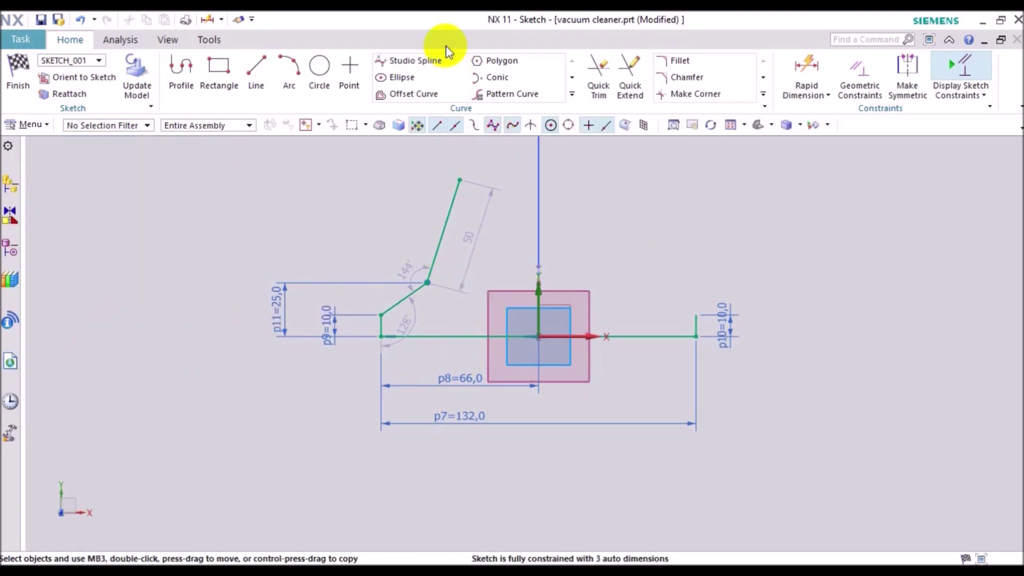
Step: Dimension the bend point 33 mm from the vertical axis (p12)
key("d")
left_click(427, 281)
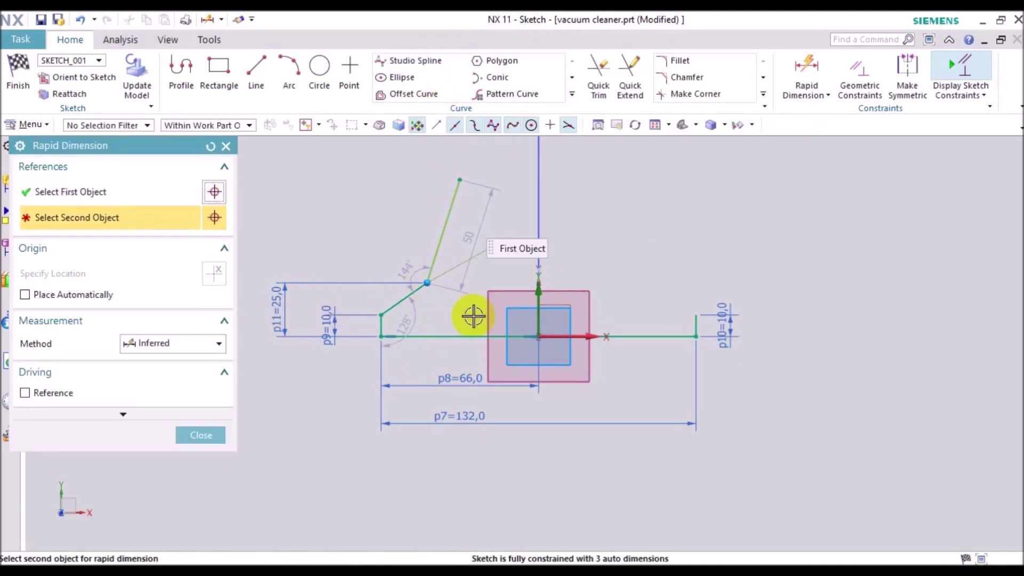
left_click(538, 303)
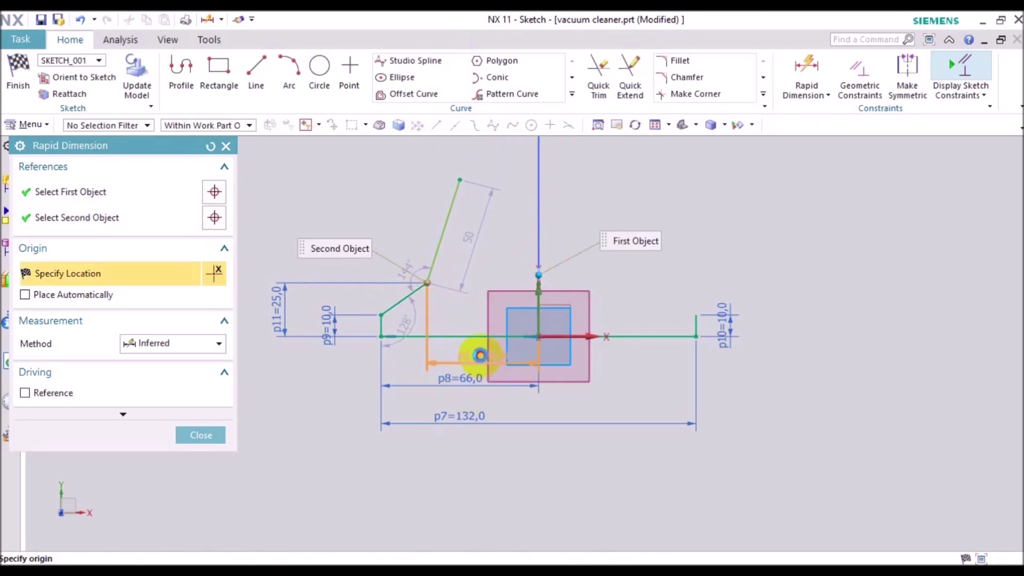
left_click(480, 356)
type("33")
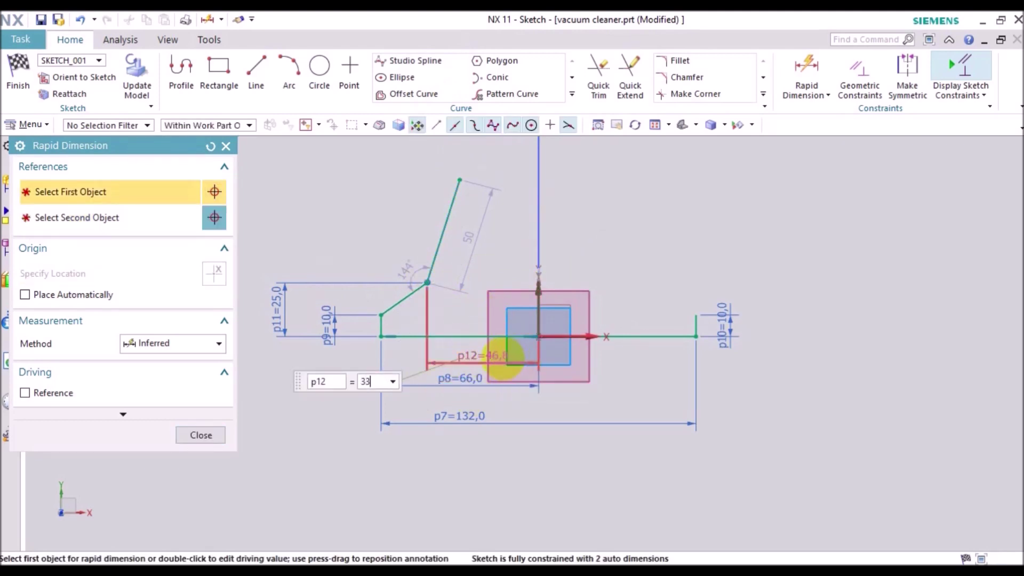
key("Return")
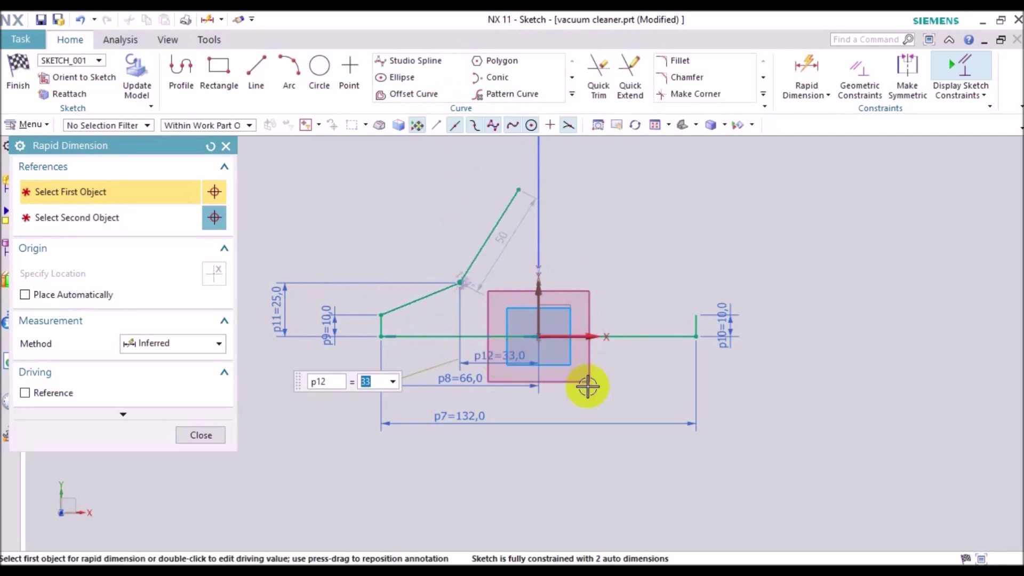
key("alt+Tab")
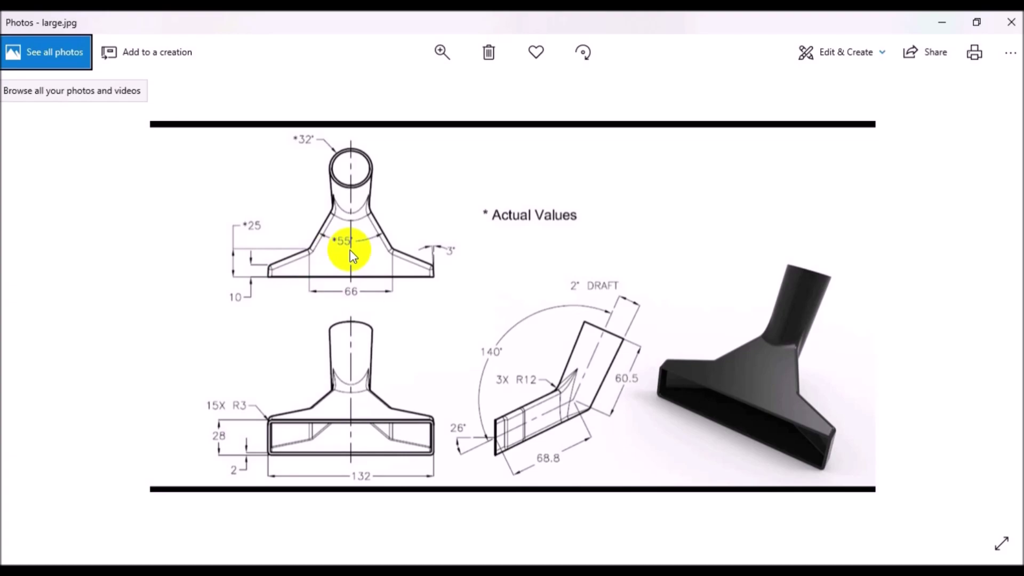
key("alt+Tab")
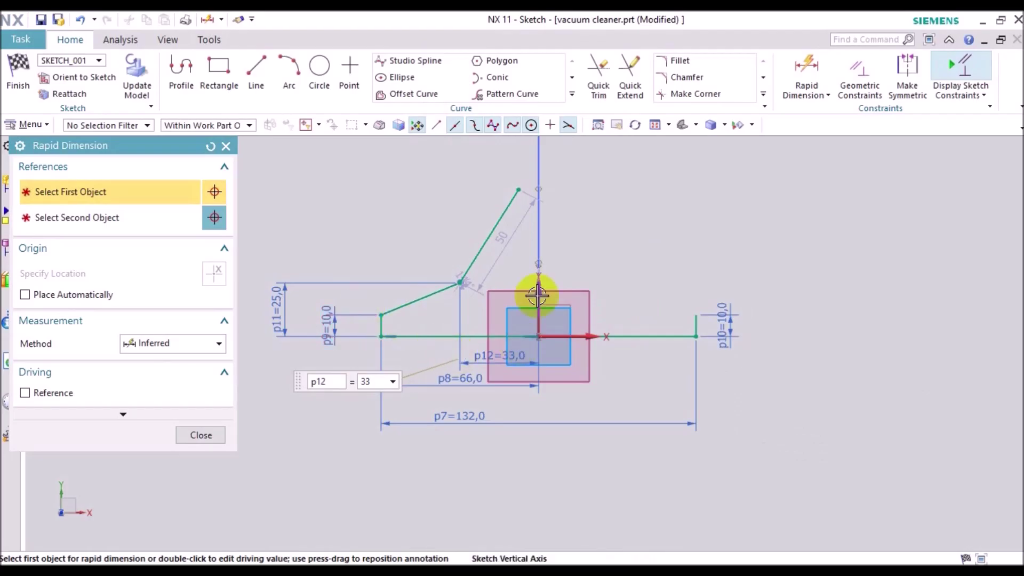
left_click(457, 272)
key("alt+Tab")
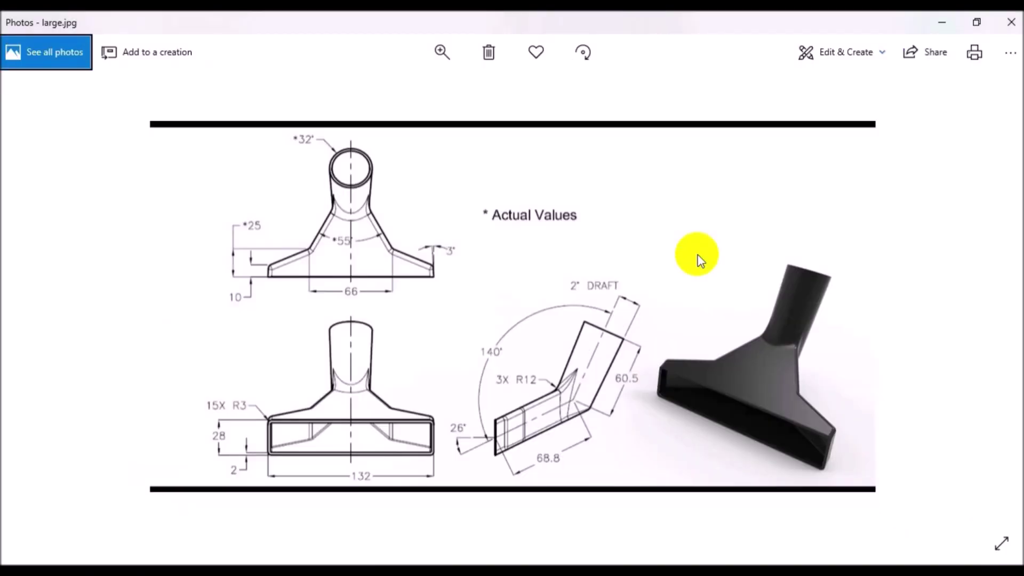
key("alt+Tab")
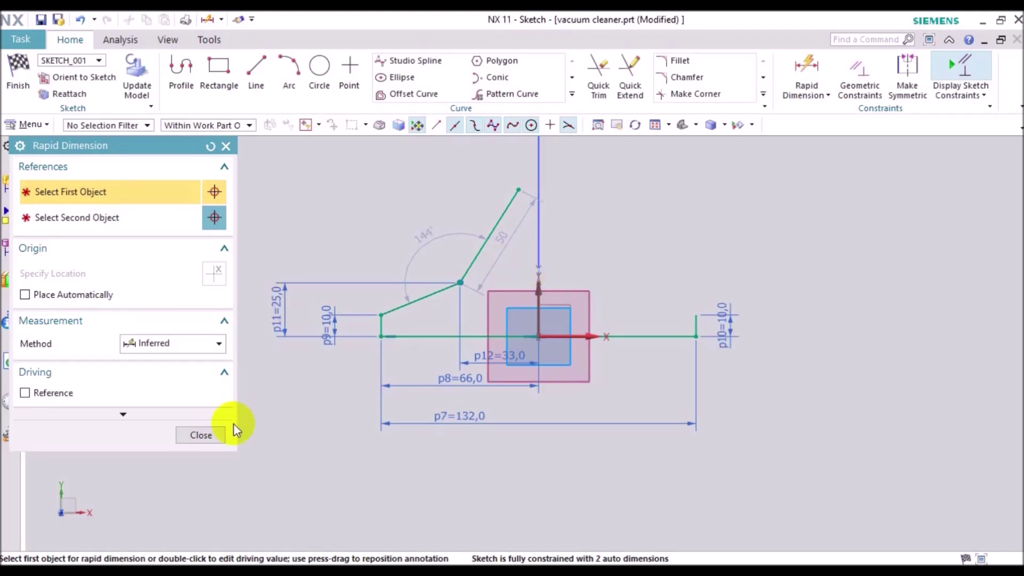
left_click(218, 436)
Step: Lengthen the upper slanted line by dragging its top endpoint upward
left_click_drag(519, 189, 516, 161)
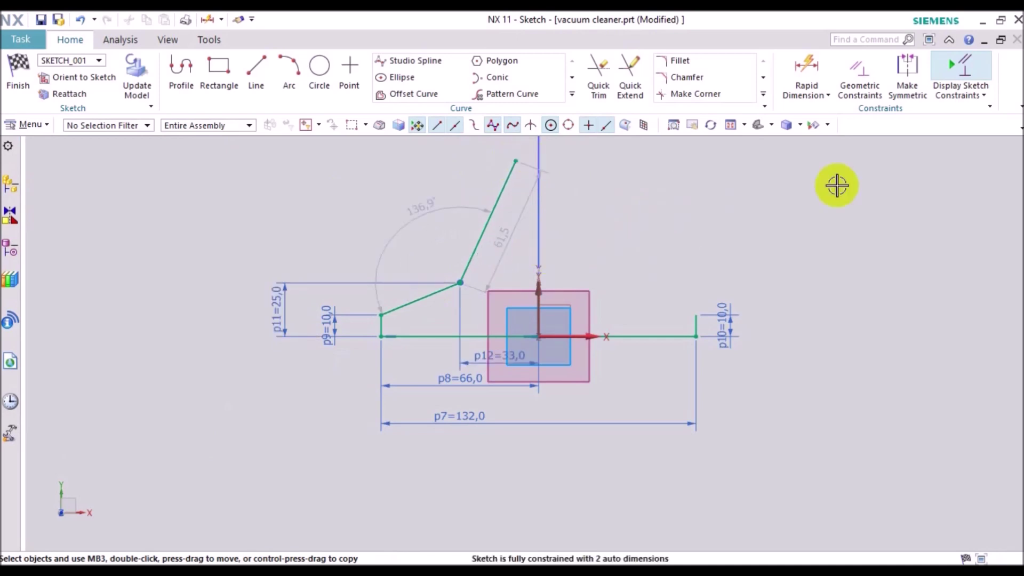
left_click(453, 294)
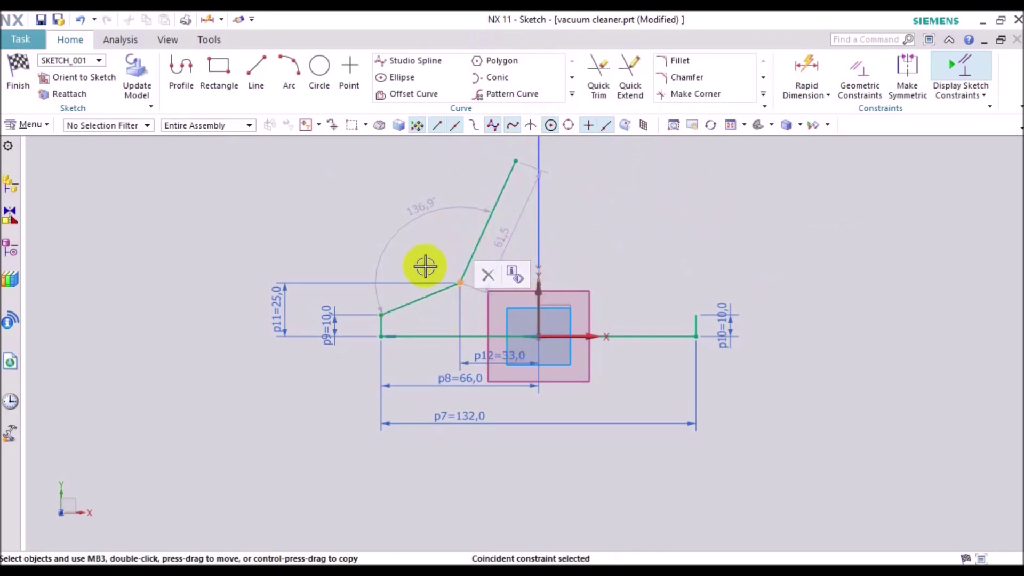
left_click(446, 304)
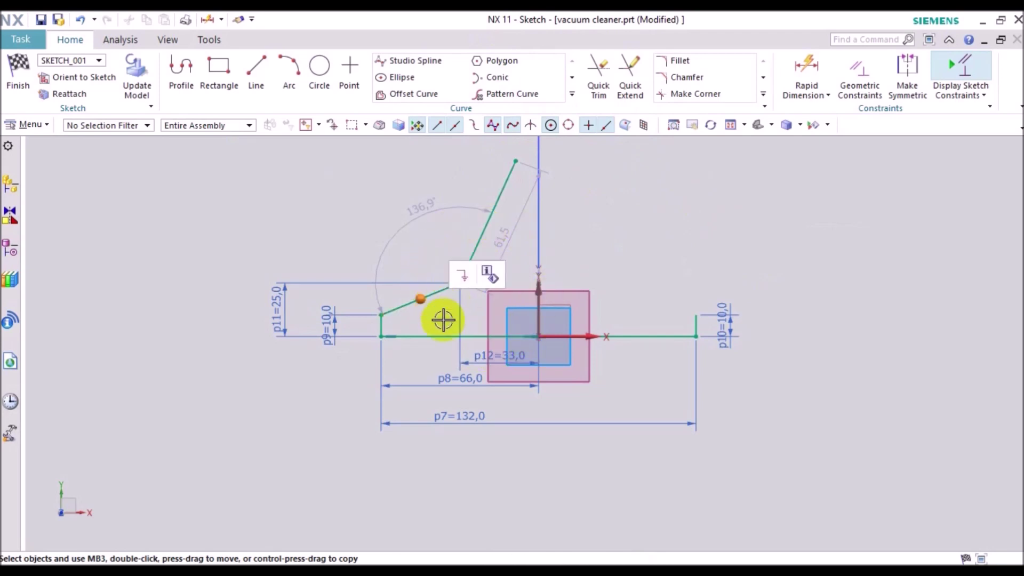
Step: Mirror both left slanted lines about the vertical axis with Mirror Curve
left_click(436, 300)
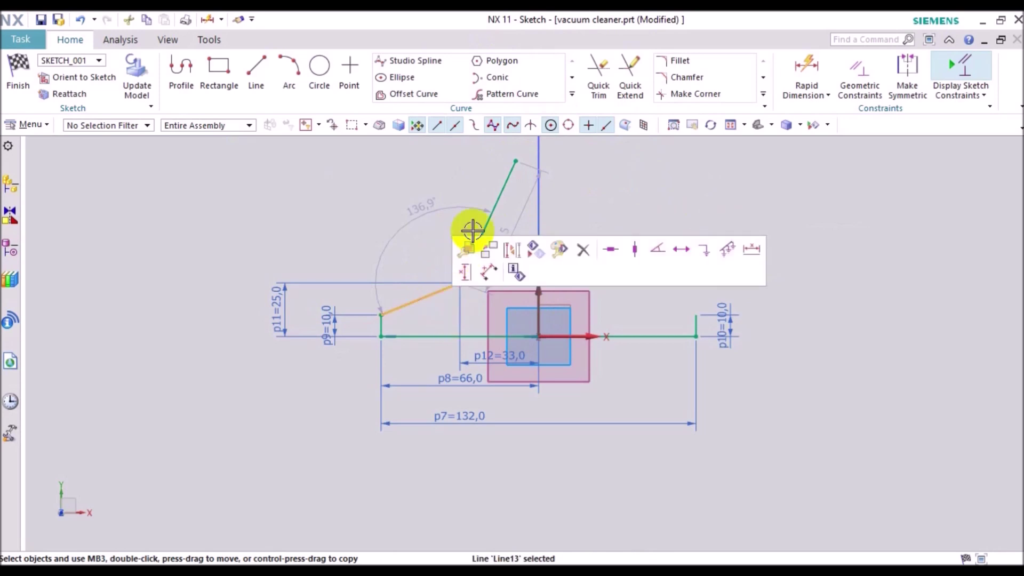
left_click(503, 200)
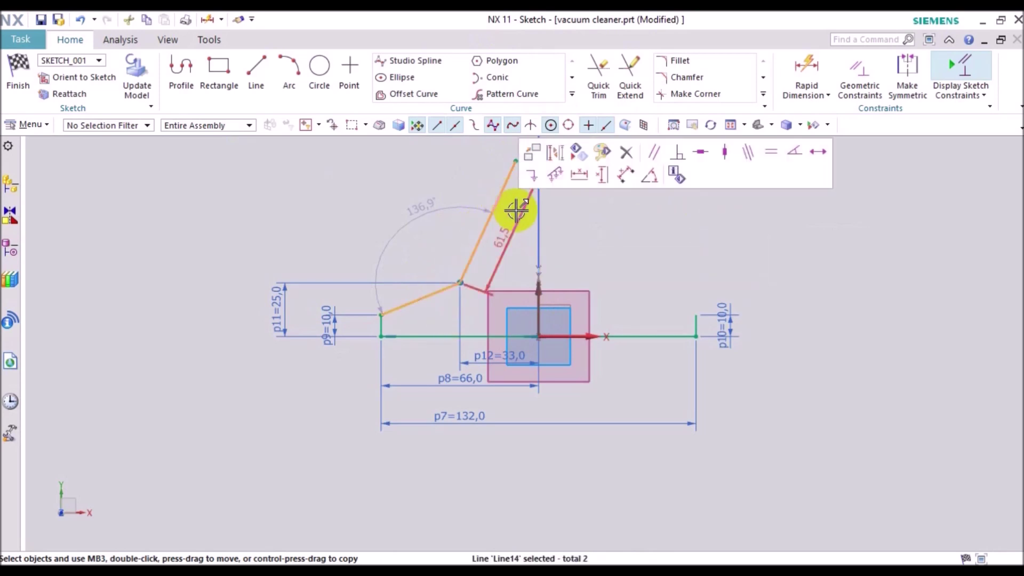
left_click(572, 94)
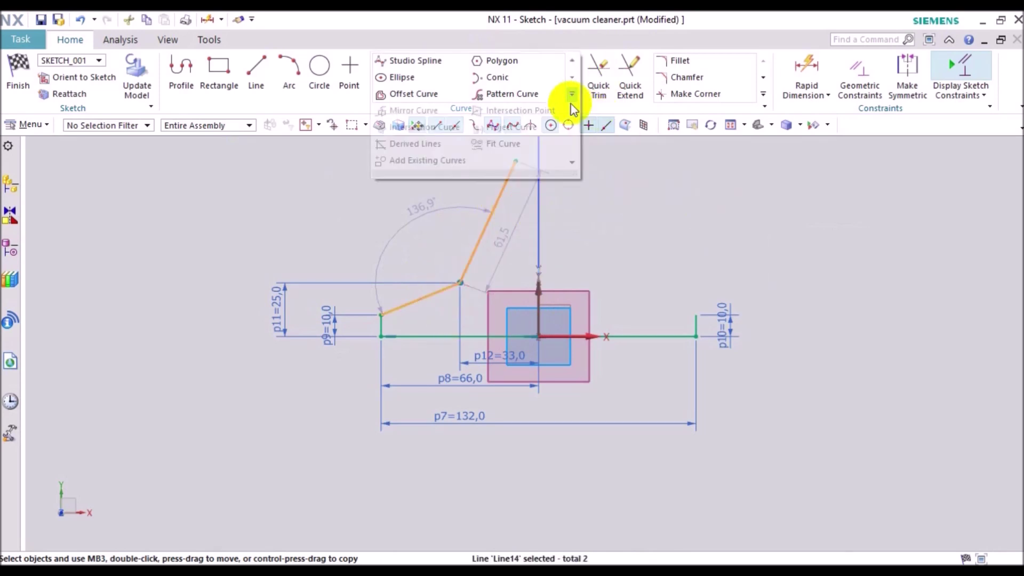
left_click(454, 113)
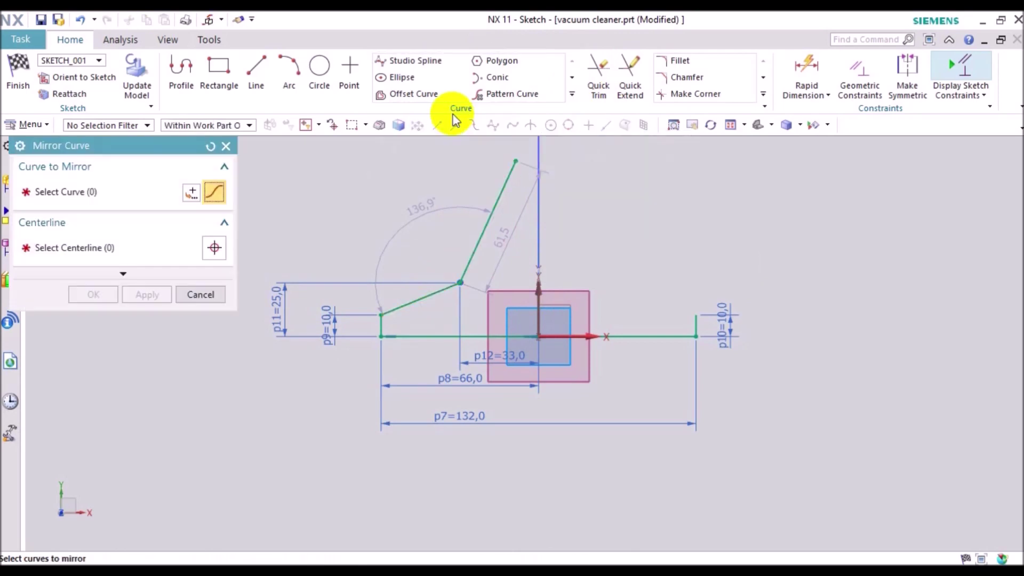
left_click(539, 217)
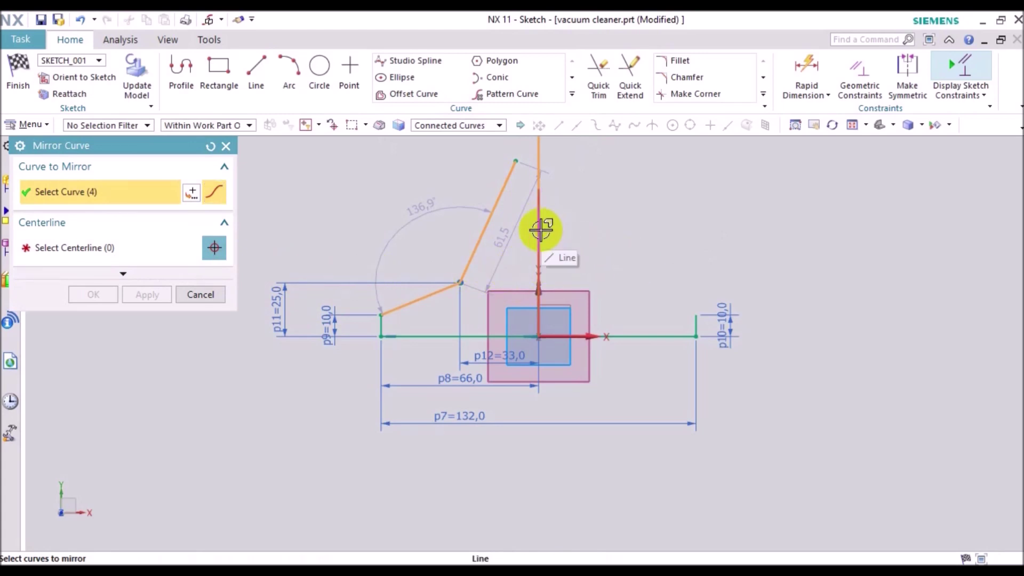
left_click(541, 230, "shift")
left_click(142, 249)
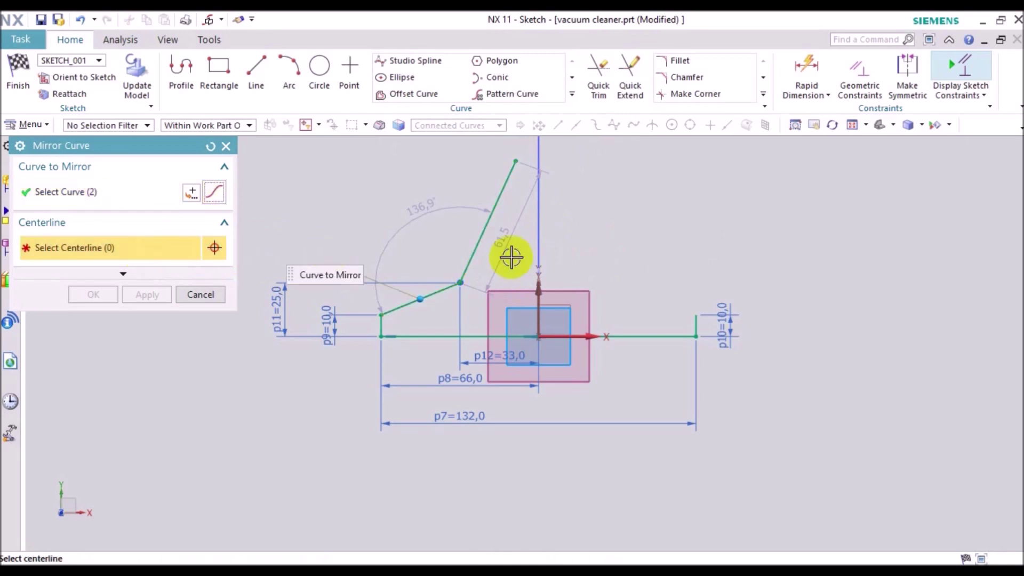
left_click(539, 251)
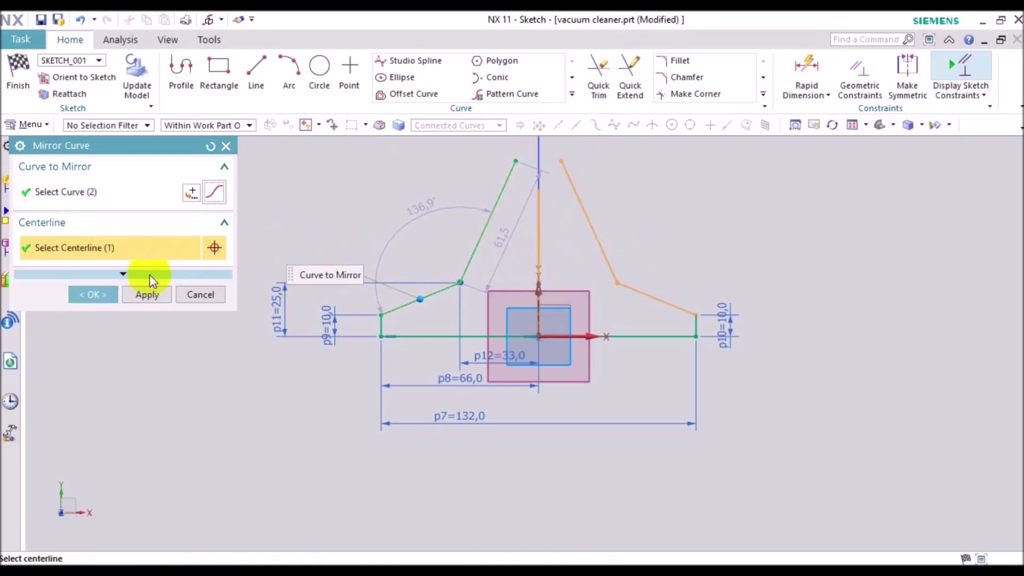
left_click(96, 299)
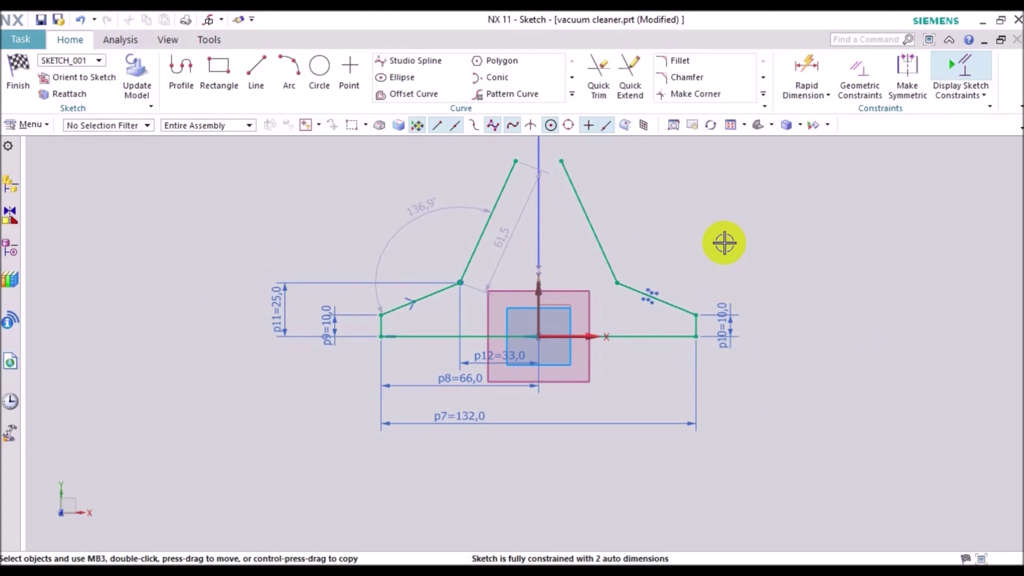
key("alt+Tab")
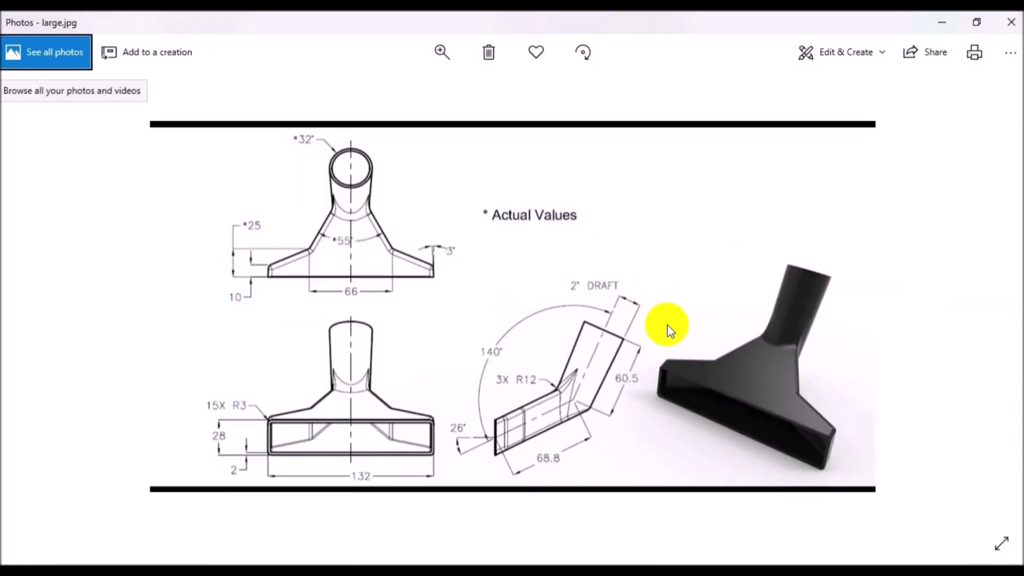
Step: Dimension the profile height from the top end to the base line as 68 mm
key("alt+Tab")
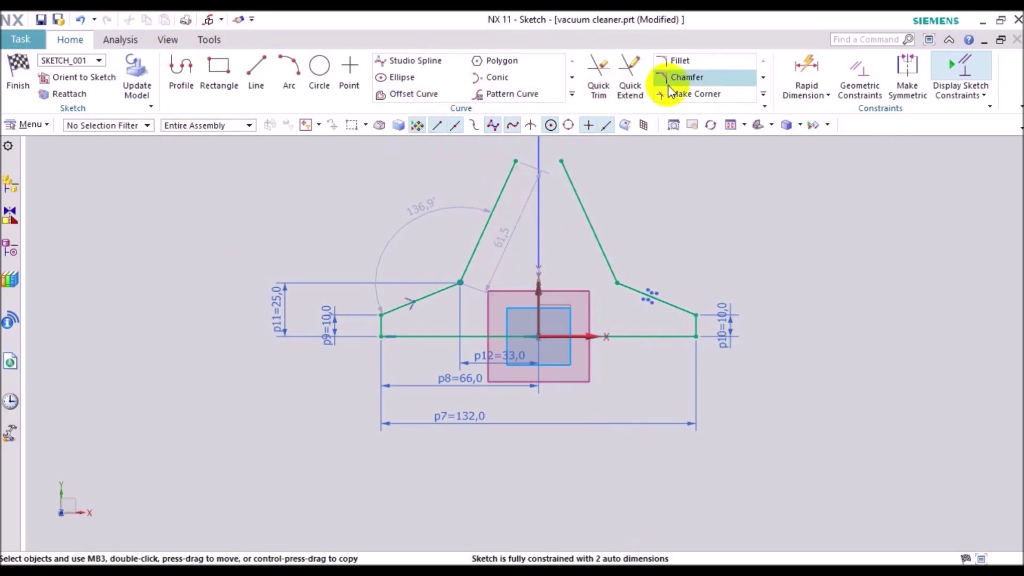
left_click(806, 68)
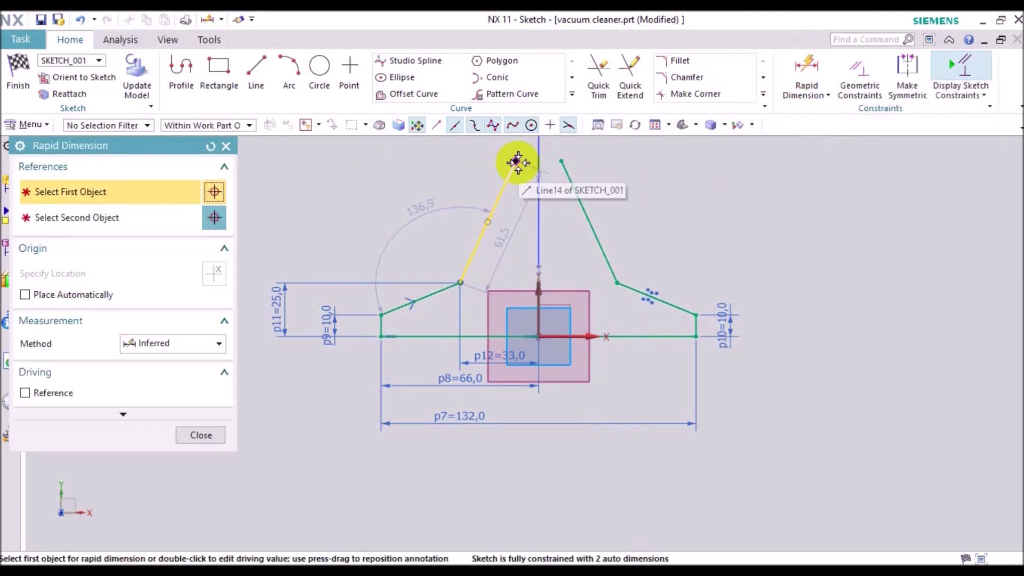
left_click(516, 161)
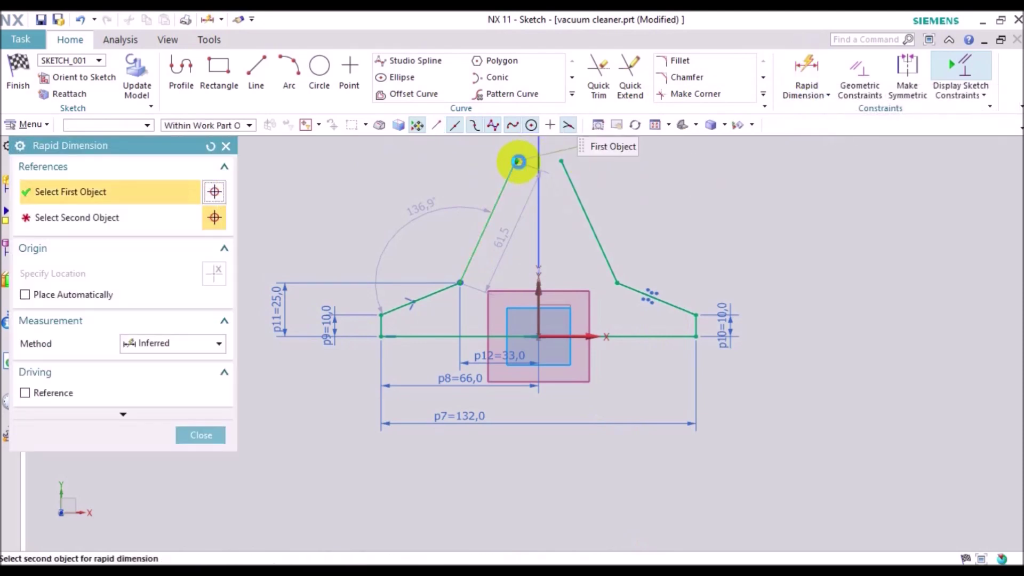
left_click(589, 336)
left_click(838, 264)
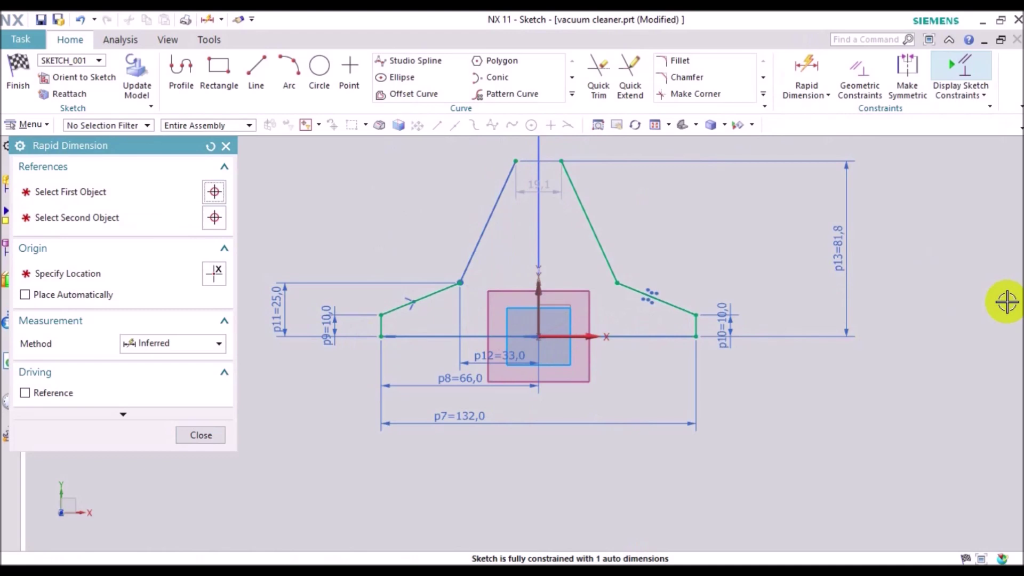
type("68")
key("Return")
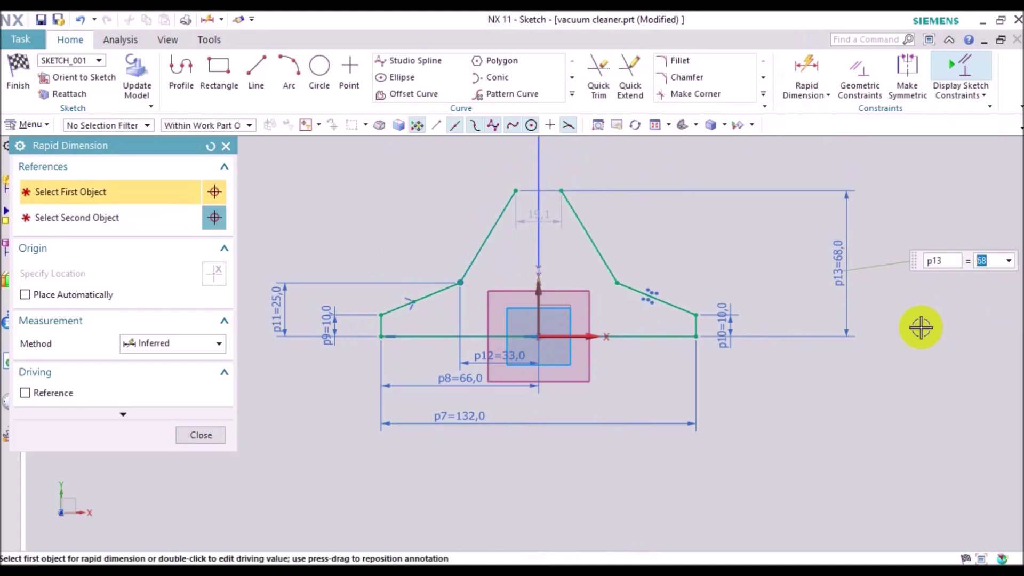
left_click(180, 436)
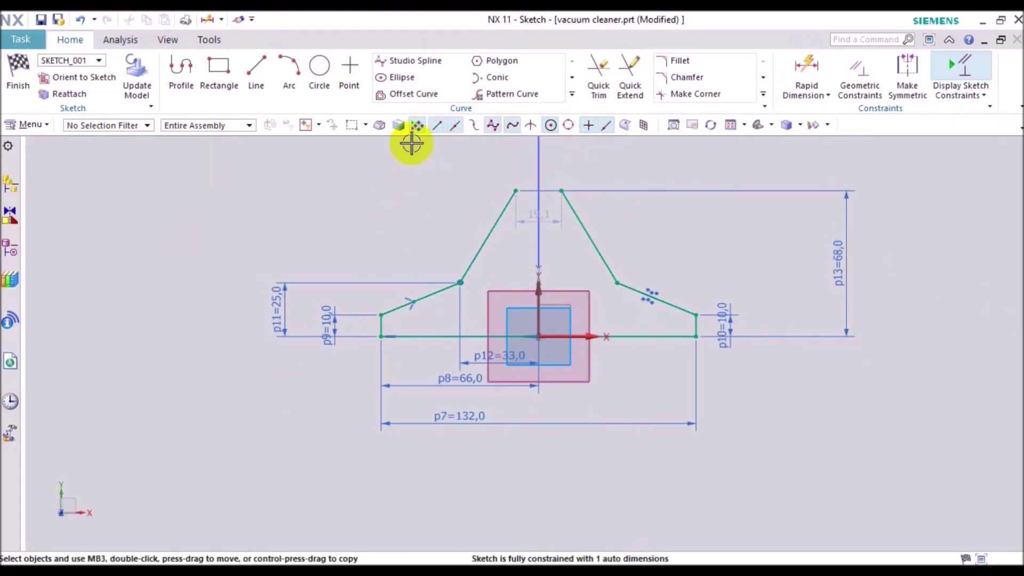
Step: Delete the 19,1 top width dimension, close the top with a line and finish the sketch
left_click(528, 213)
key("Delete")
left_click_drag(562, 192, 575, 191)
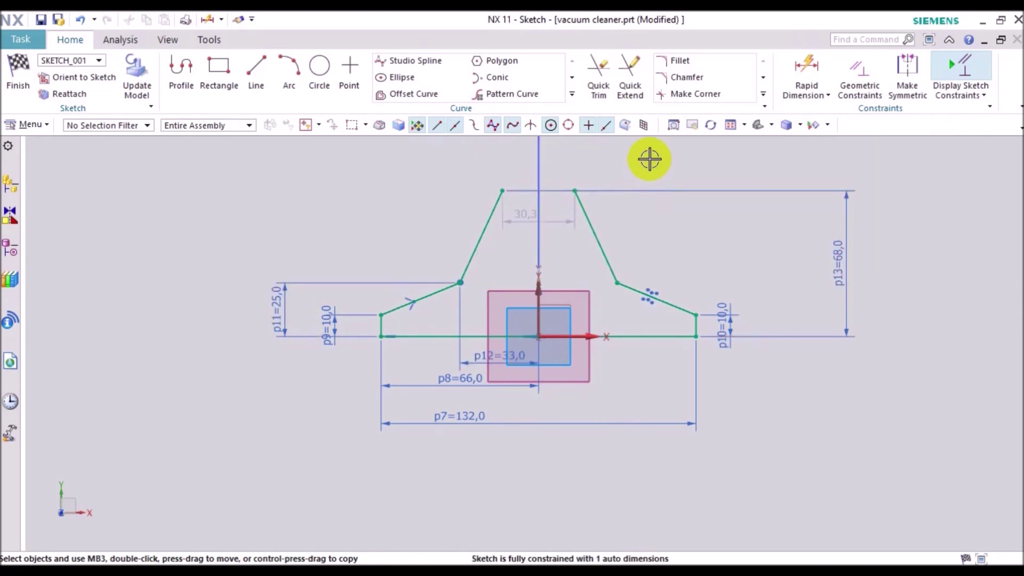
key("z")
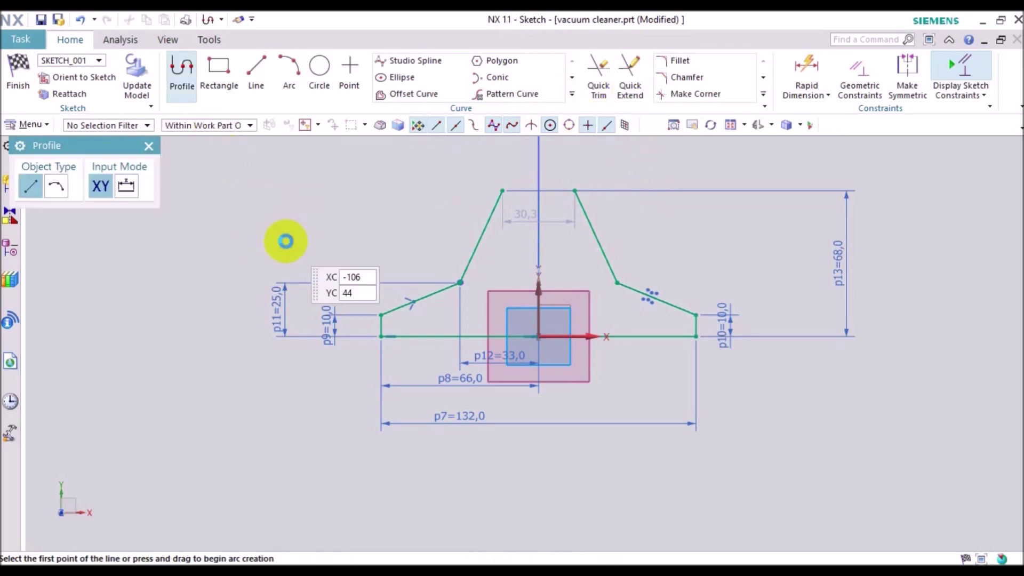
left_click(502, 191)
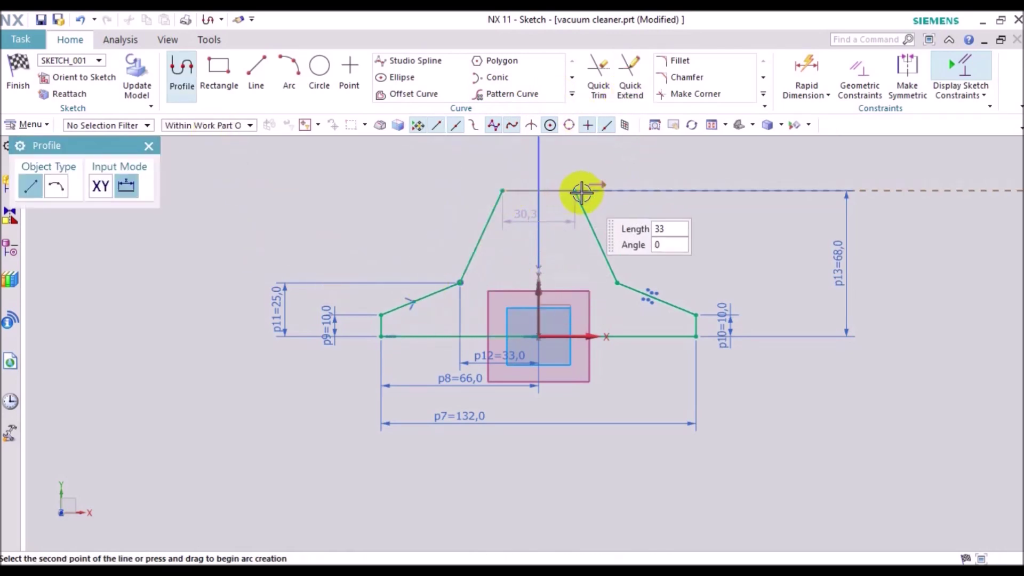
left_click(579, 191)
key("Escape")
key("Escape")
key("ctrl+q")
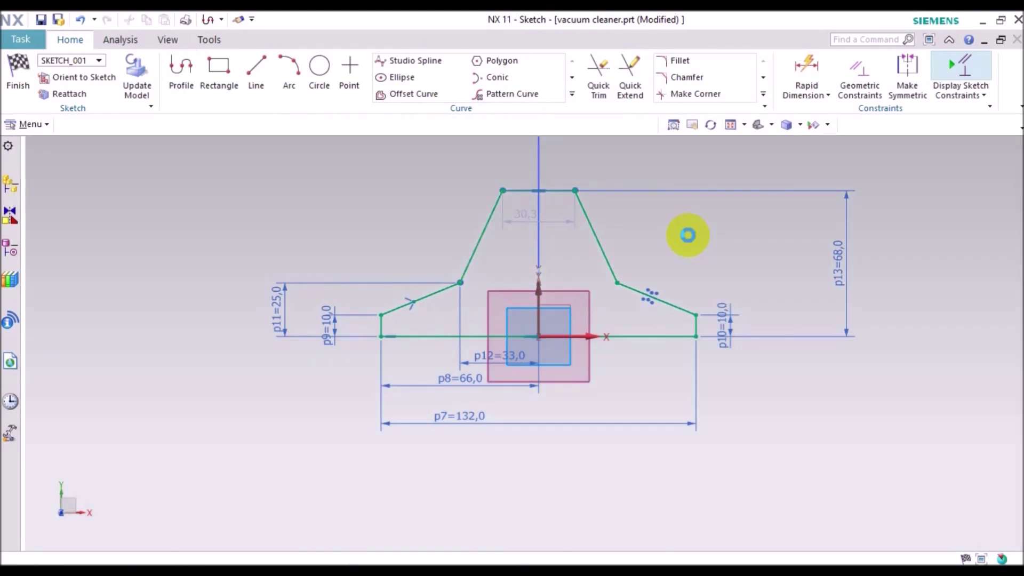
mouse_move(442, 318)
middle_mouse_down()
mouse_move(453, 265)
mouse_move(402, 263)
mouse_move(395, 297)
middle_mouse_up()
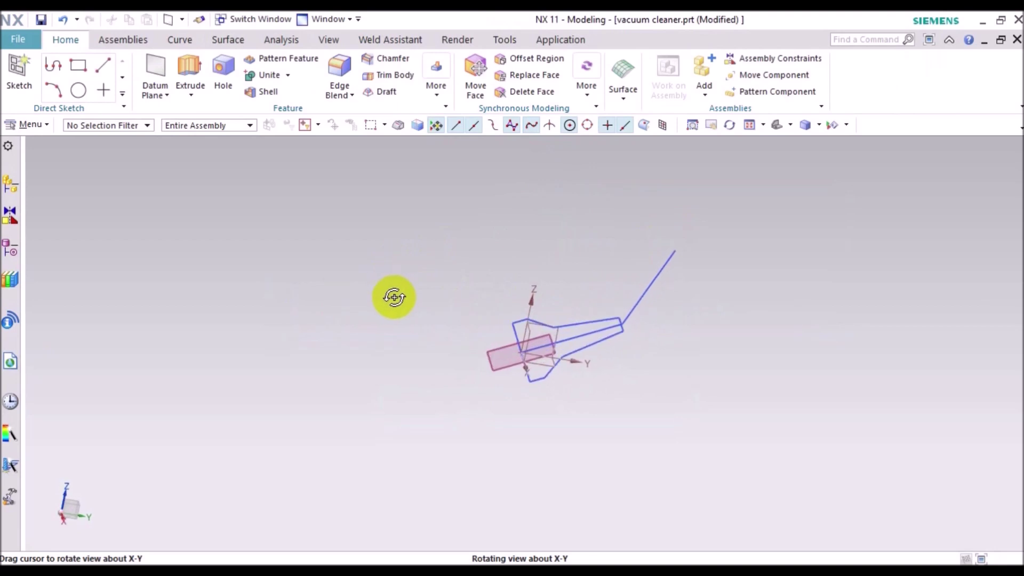
Step: Extrude the nozzle profile with direction normal to the sketch plane
key("alt+Tab")
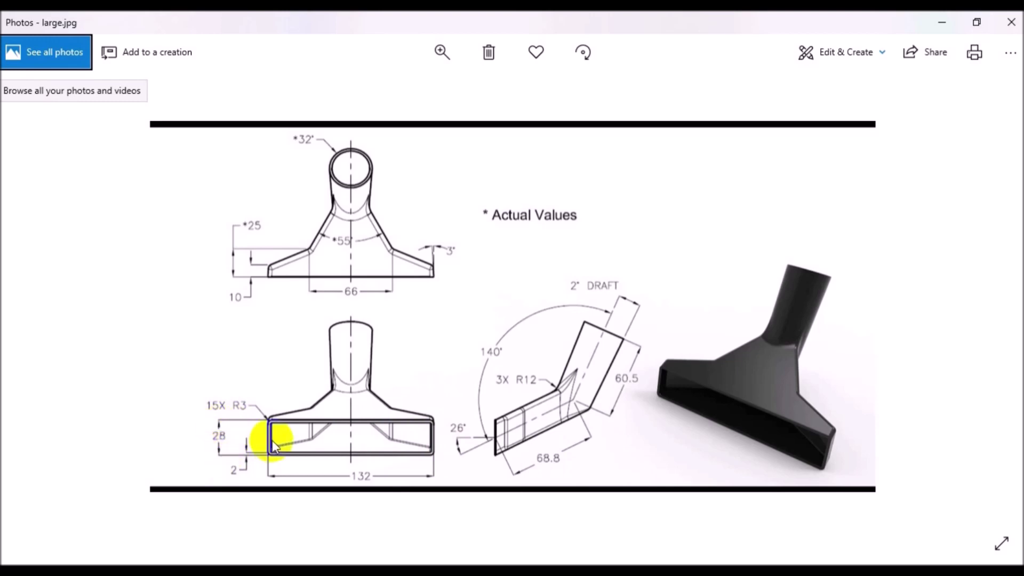
key("alt+Tab")
left_click(190, 75)
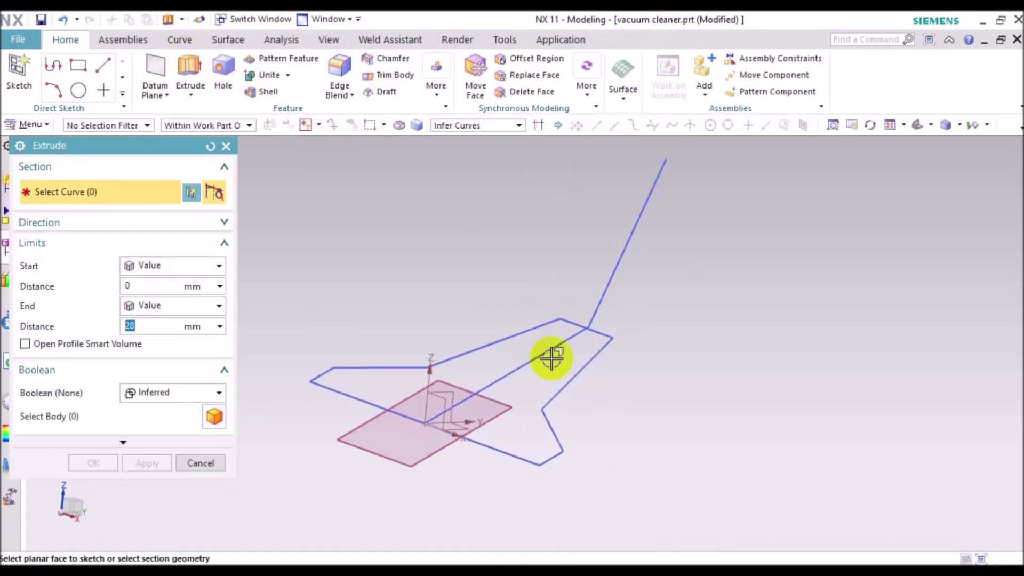
left_click(564, 393)
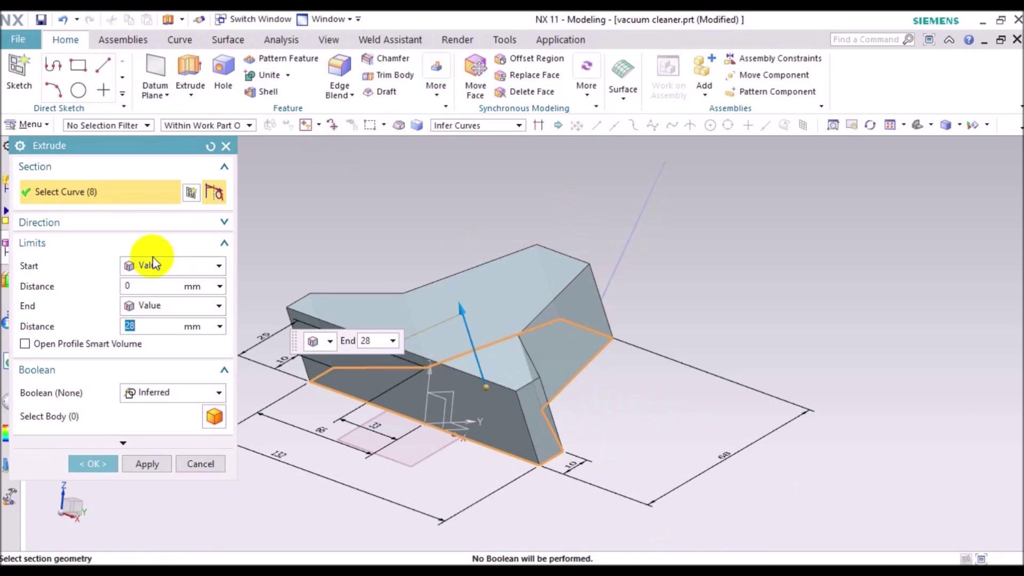
left_click(201, 221)
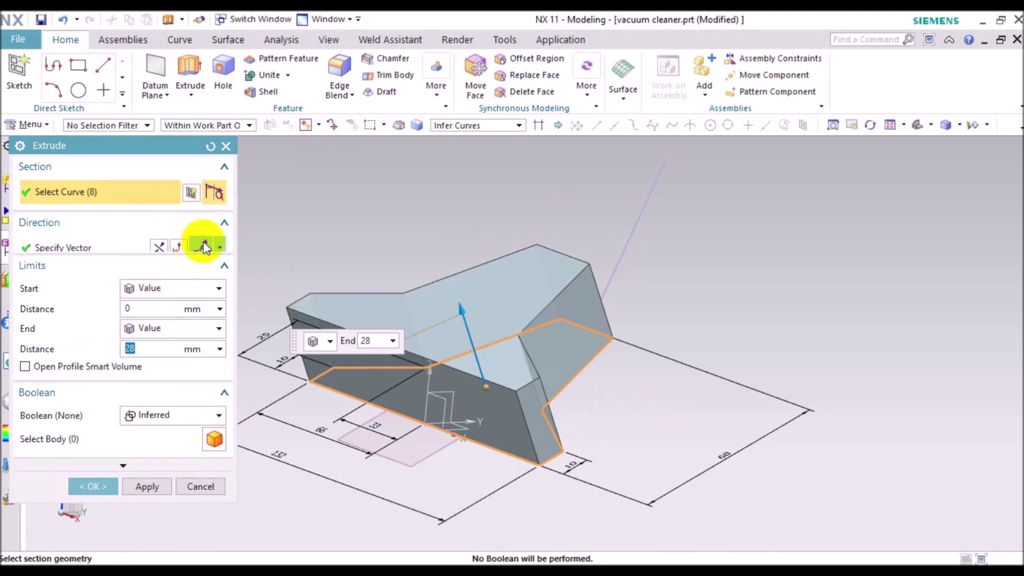
left_click(201, 249)
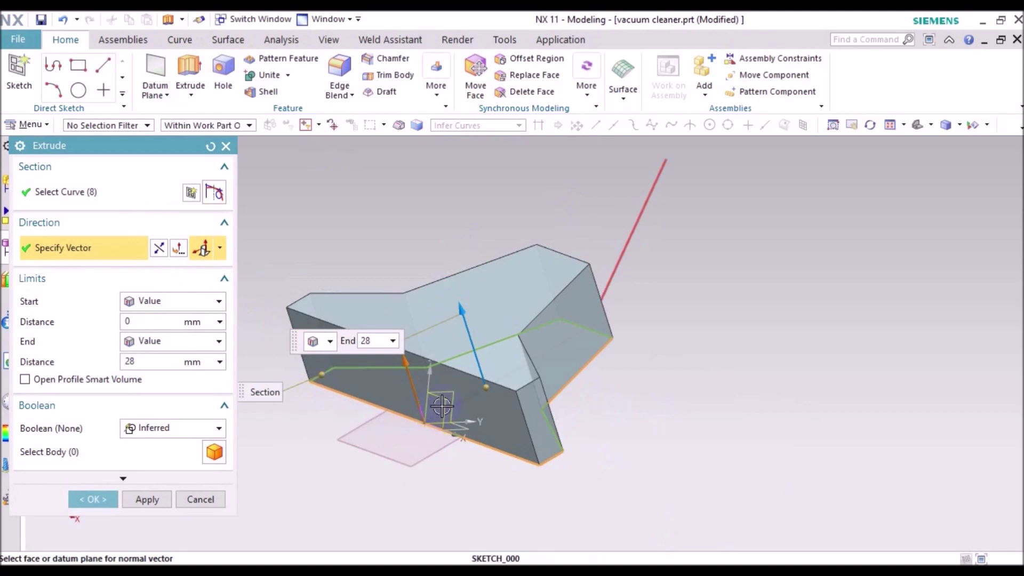
left_click(452, 443)
Step: Inspect the preview and create the 28 mm extrusion
mouse_move(560, 464)
middle_mouse_down()
mouse_move(535, 467)
mouse_move(521, 448)
mouse_move(542, 482)
mouse_move(499, 462)
mouse_move(528, 475)
middle_mouse_up()
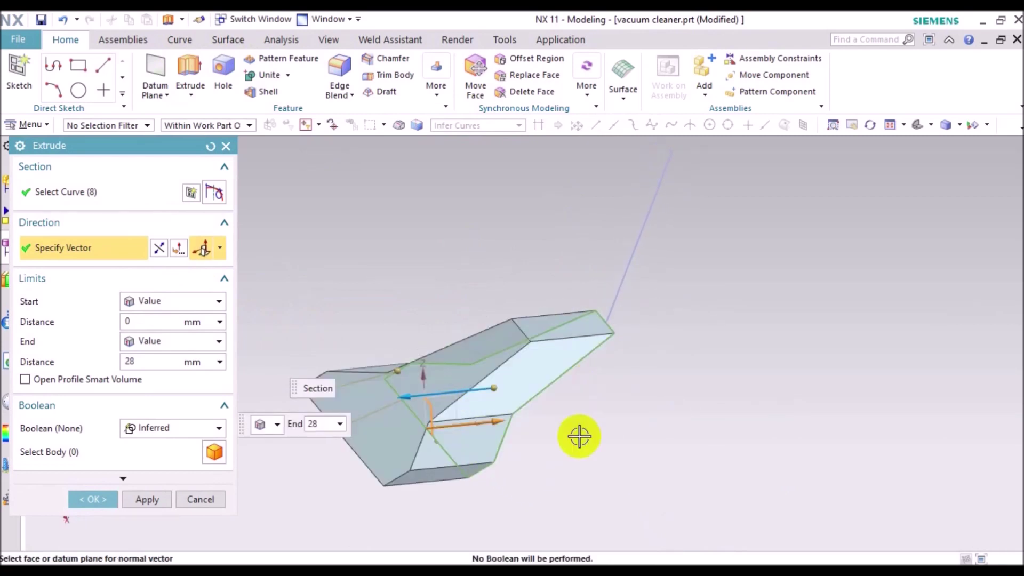
mouse_move(457, 469)
middle_mouse_down()
mouse_move(469, 426)
mouse_move(462, 439)
mouse_move(464, 450)
mouse_move(478, 439)
mouse_move(474, 450)
middle_mouse_up()
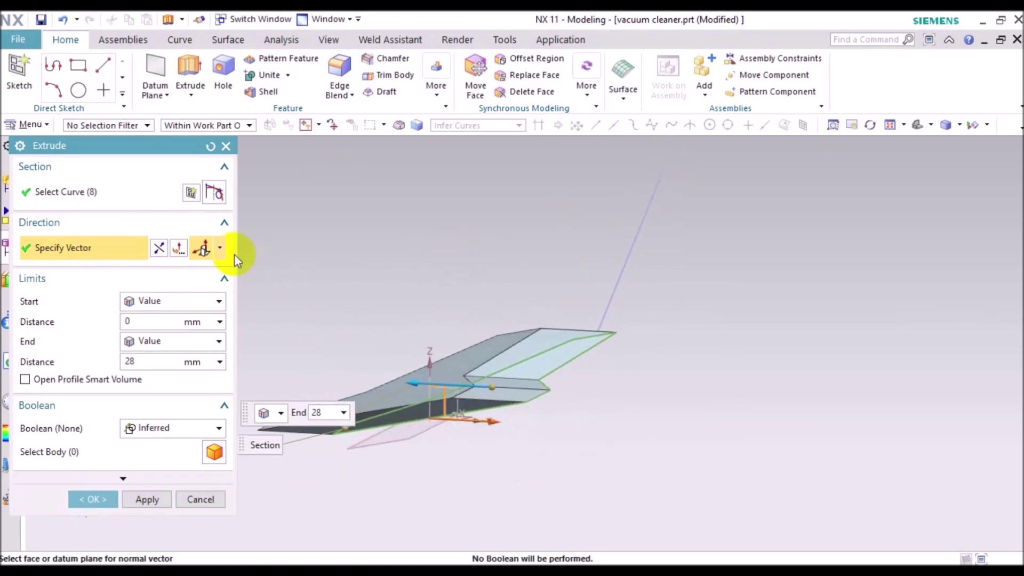
scroll(469, 435, "up", 2)
scroll(434, 376, "up", 2)
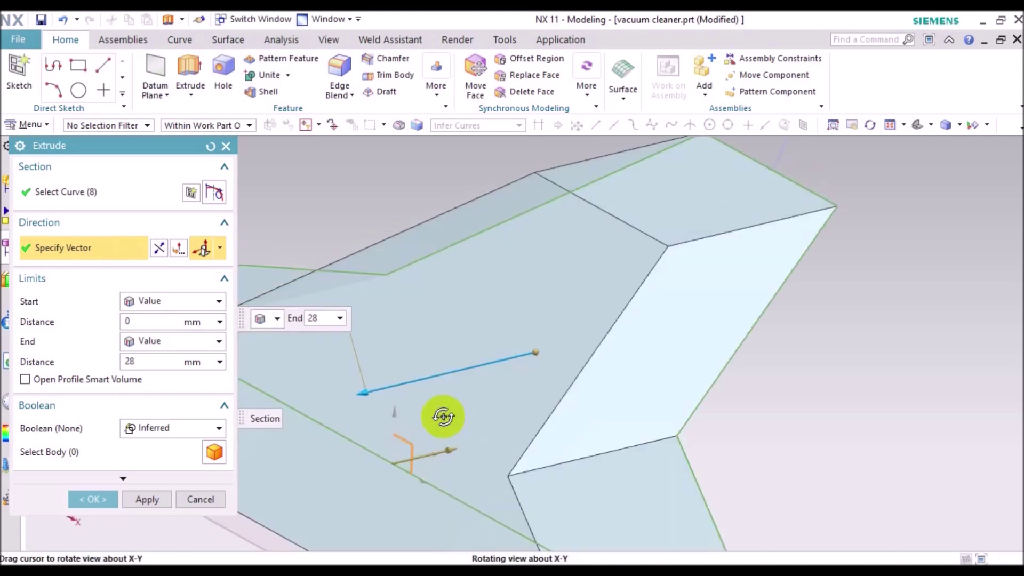
middle_click_drag(433, 380, 459, 493)
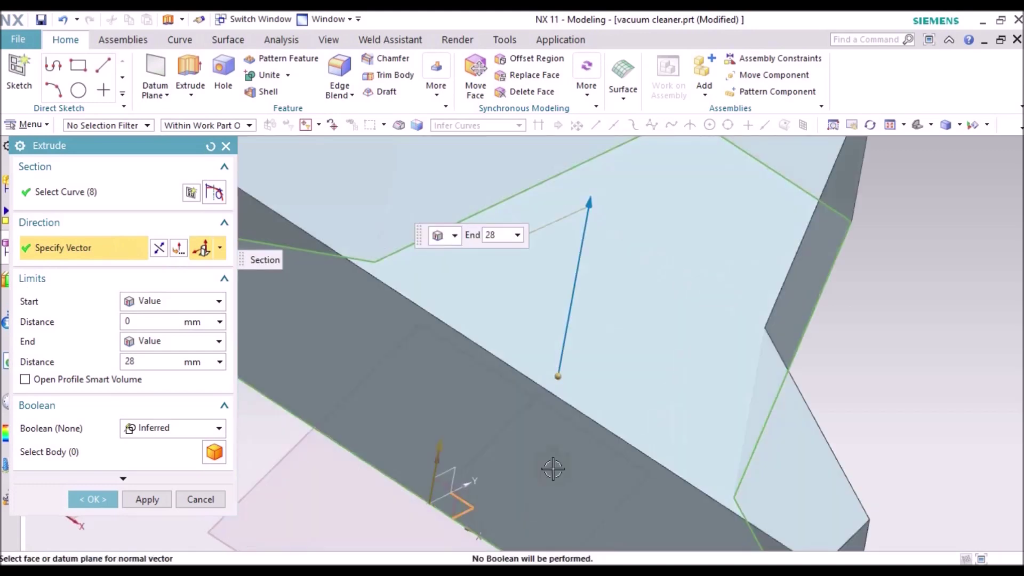
scroll(467, 508, "down", 3)
mouse_move(468, 508)
middle_mouse_down()
mouse_move(527, 462)
mouse_move(497, 475)
middle_mouse_up()
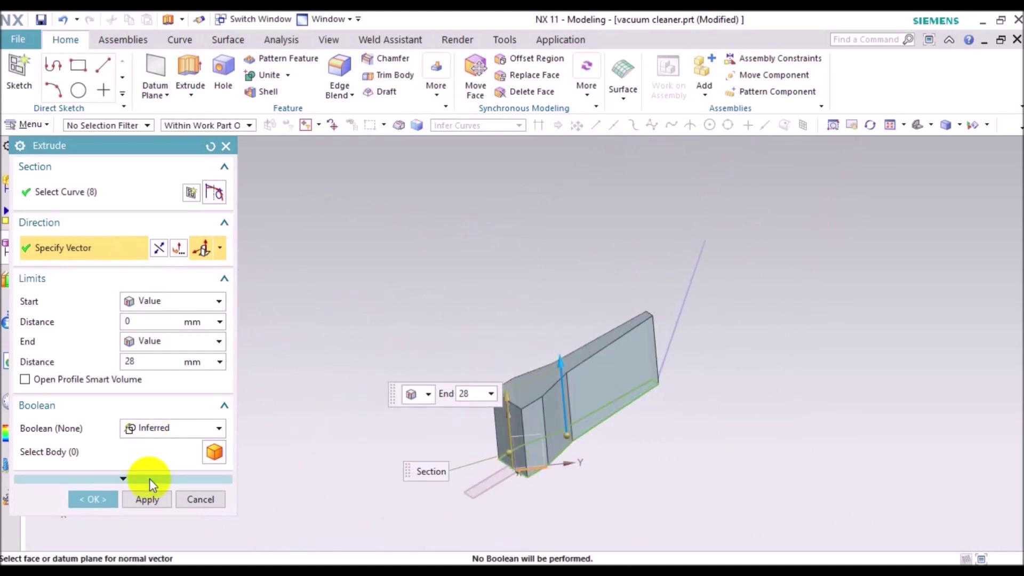
left_click(94, 499)
key("F8")
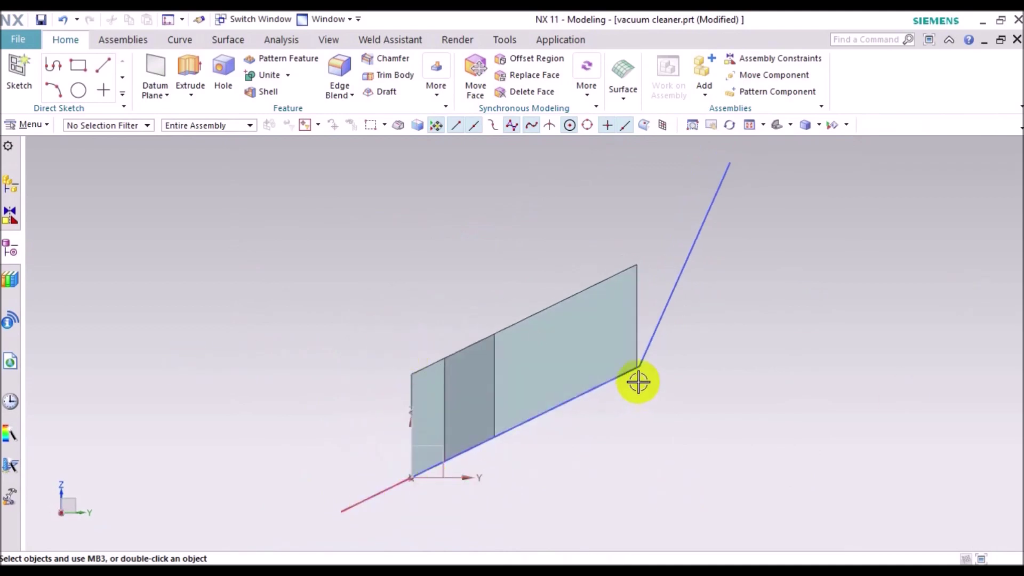
Step: Orbit around the body and start a Datum Plane of Inferred type
middle_click_drag(715, 373, 662, 404)
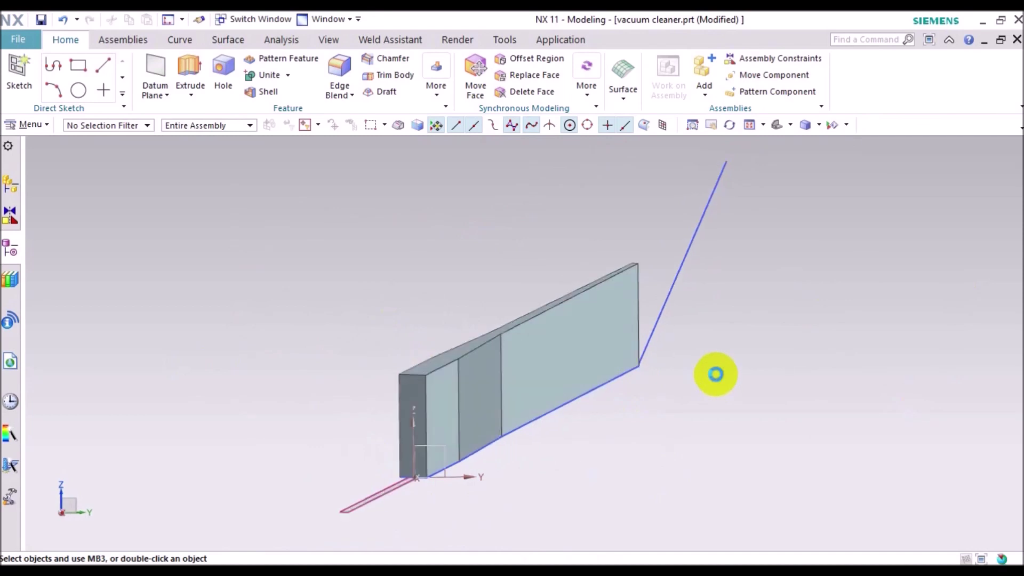
mouse_move(640, 473)
middle_mouse_down()
mouse_move(587, 451)
mouse_move(692, 327)
middle_mouse_up()
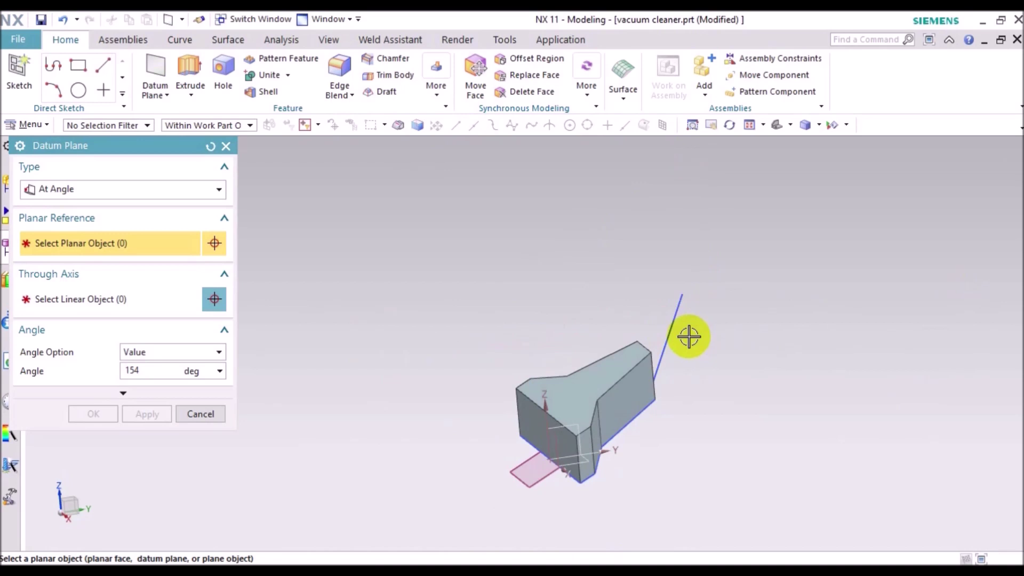
left_click(191, 193)
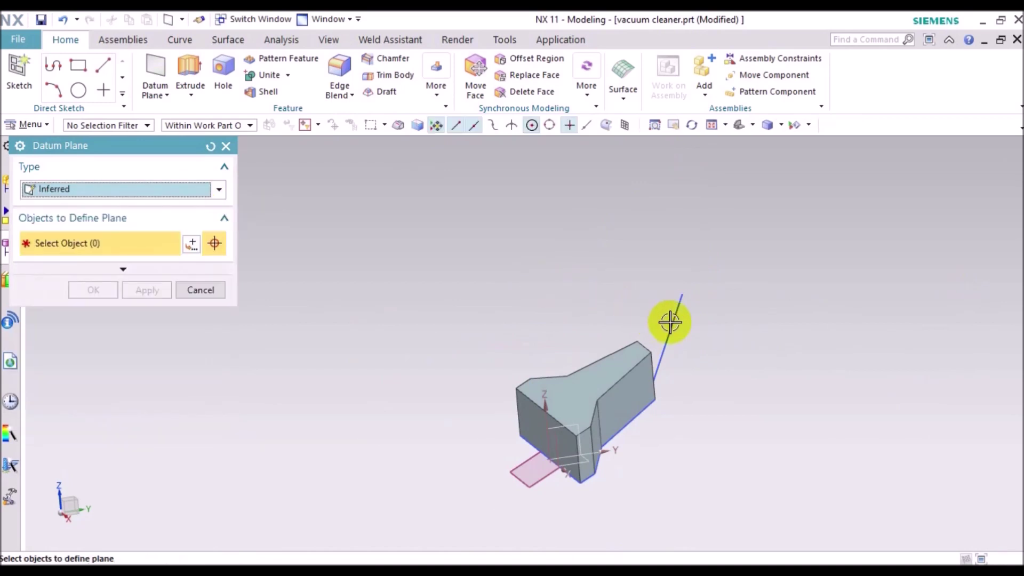
Step: Create a datum plane on the angled tube line, flipped to its upper end
left_click(669, 322)
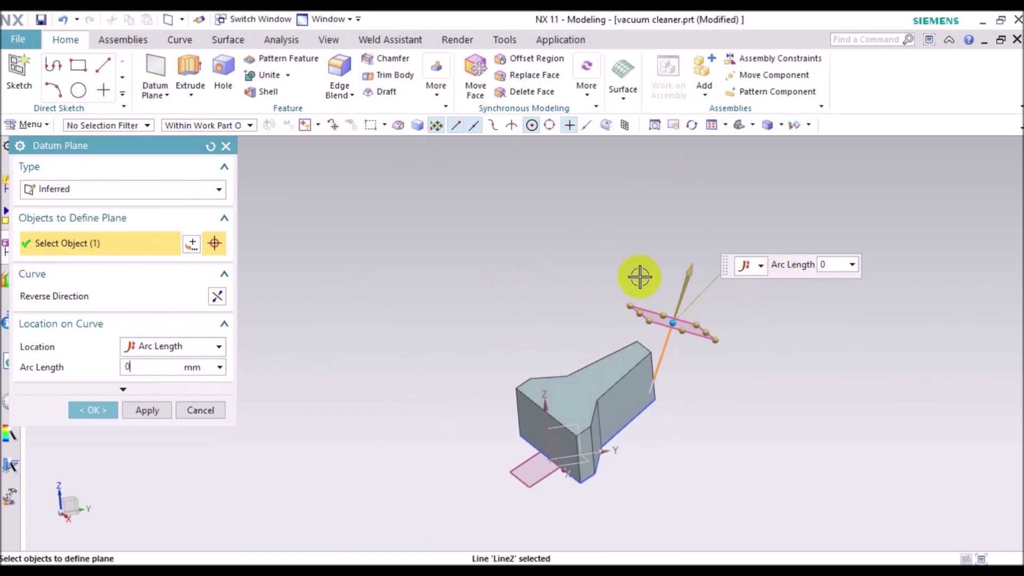
left_click(217, 297)
left_click(217, 297)
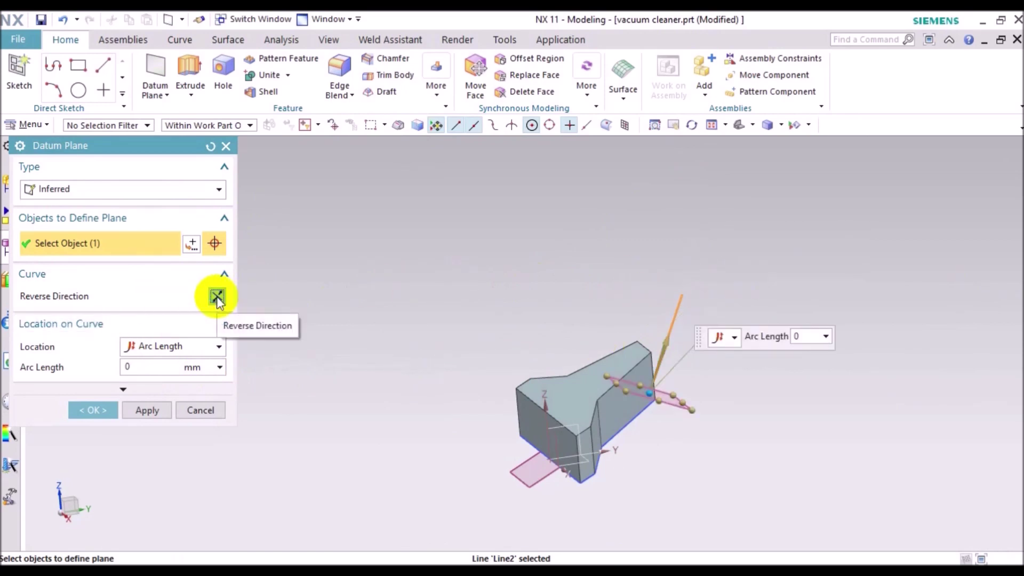
left_click(217, 297)
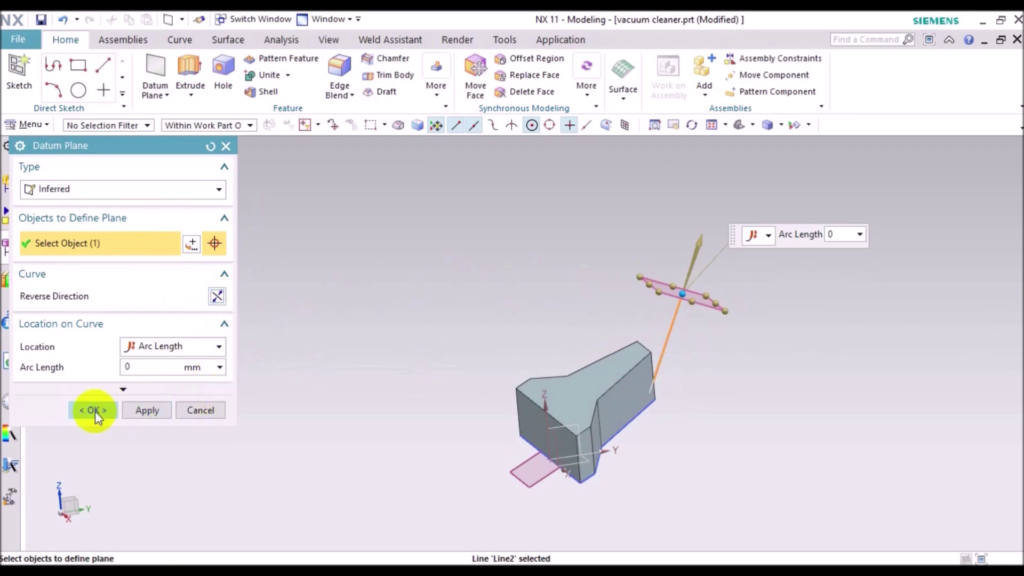
left_click(114, 392)
left_click(88, 469)
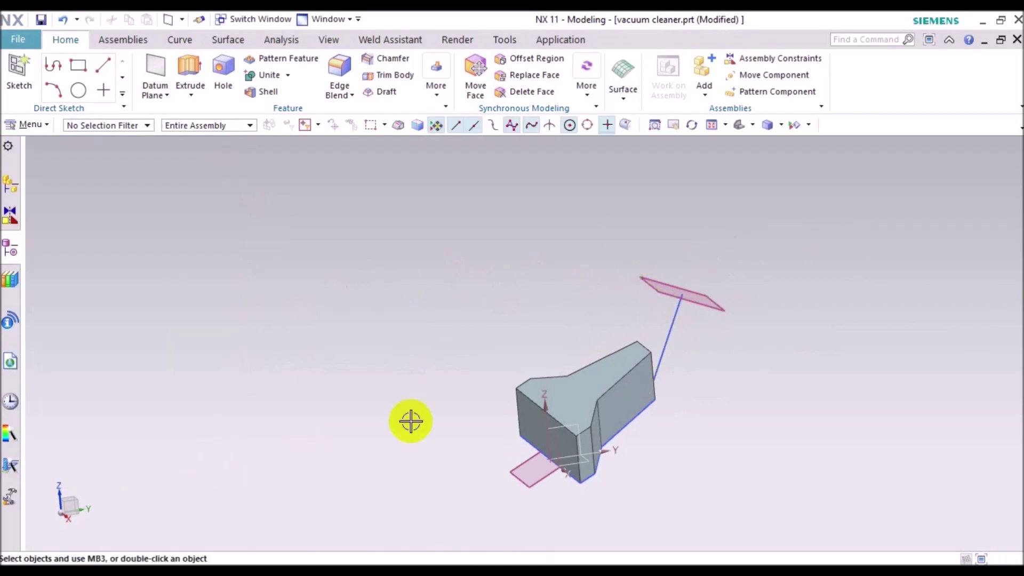
Step: Create a new sketch on the tube-end datum plane
mouse_move(838, 333)
middle_mouse_down()
mouse_move(702, 395)
mouse_move(715, 382)
middle_mouse_up()
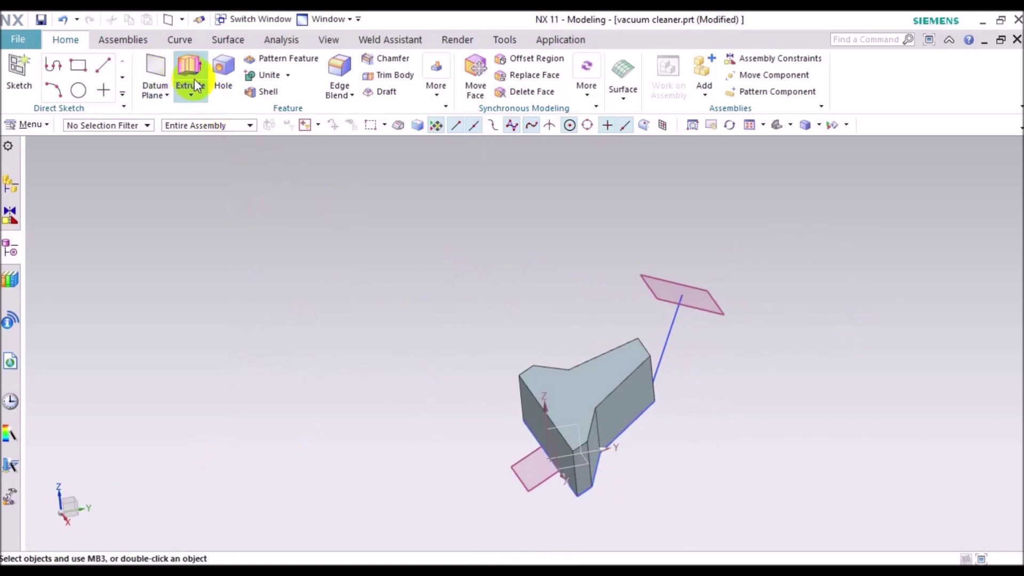
left_click(24, 126)
left_click(68, 199)
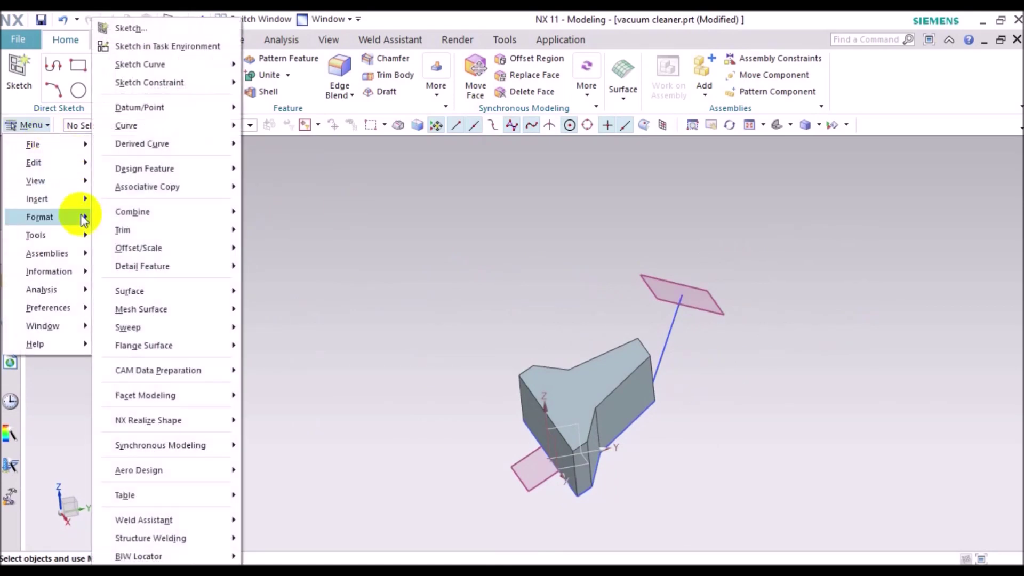
left_click(202, 48)
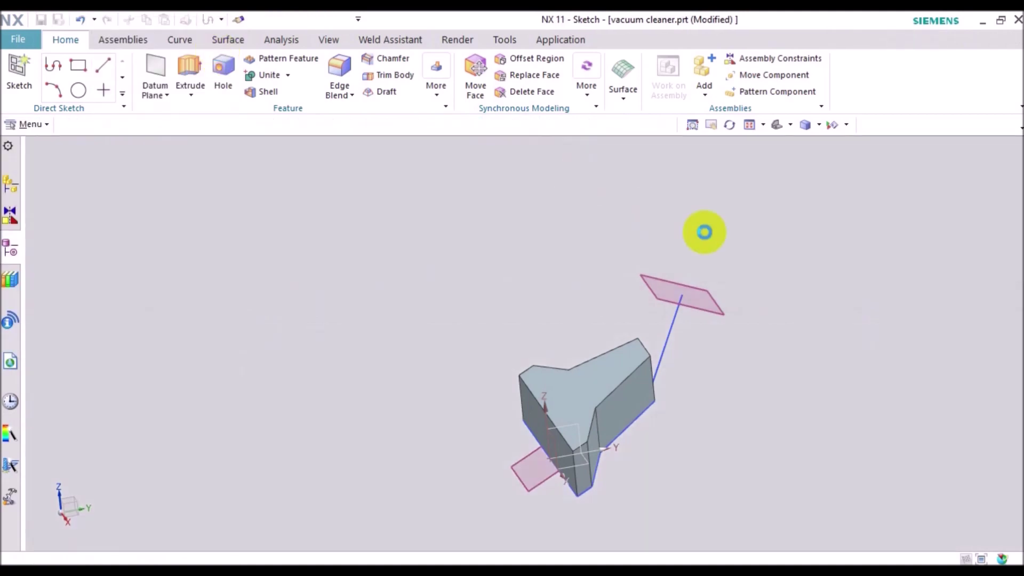
left_click(704, 288)
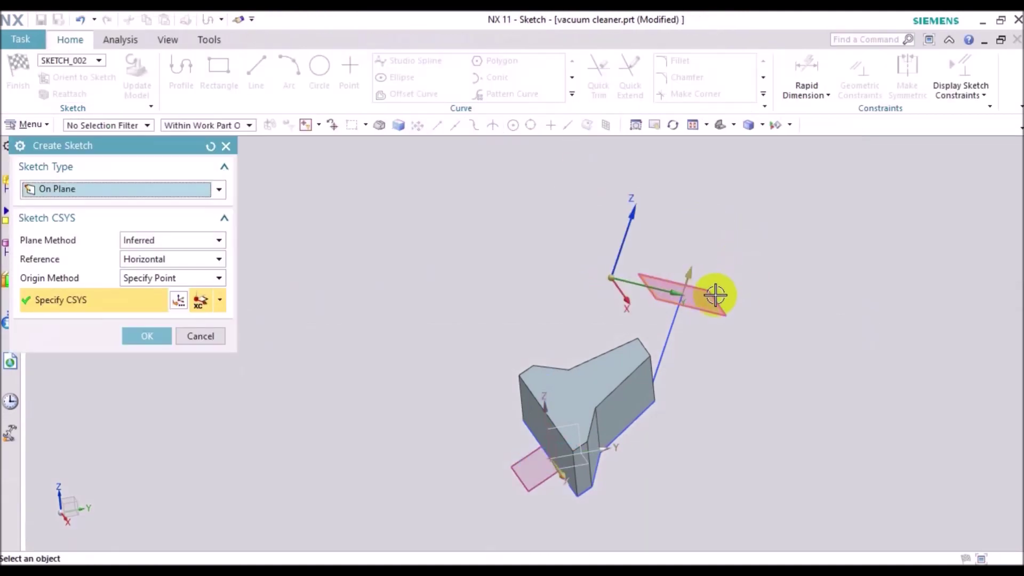
left_click(147, 337)
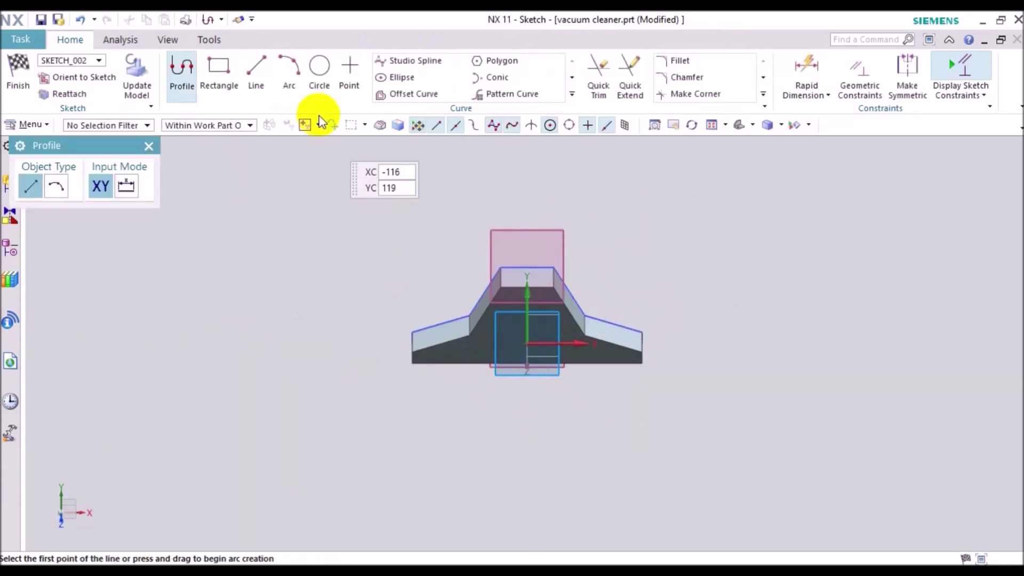
Step: Draw a 32 mm diameter circle centred on the angled line's end and finish the sketch
left_click(323, 80)
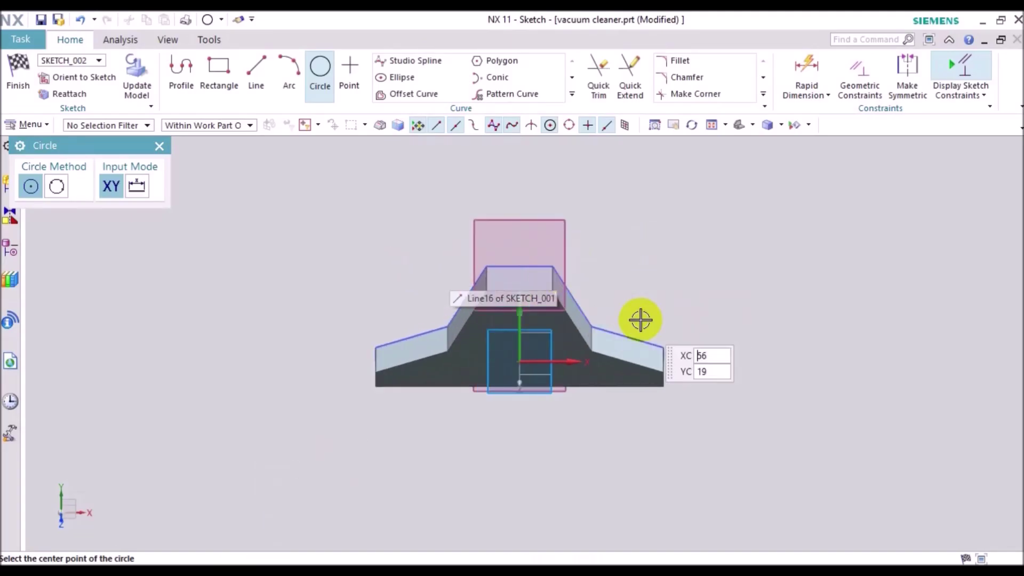
middle_click_drag(642, 318, 608, 270)
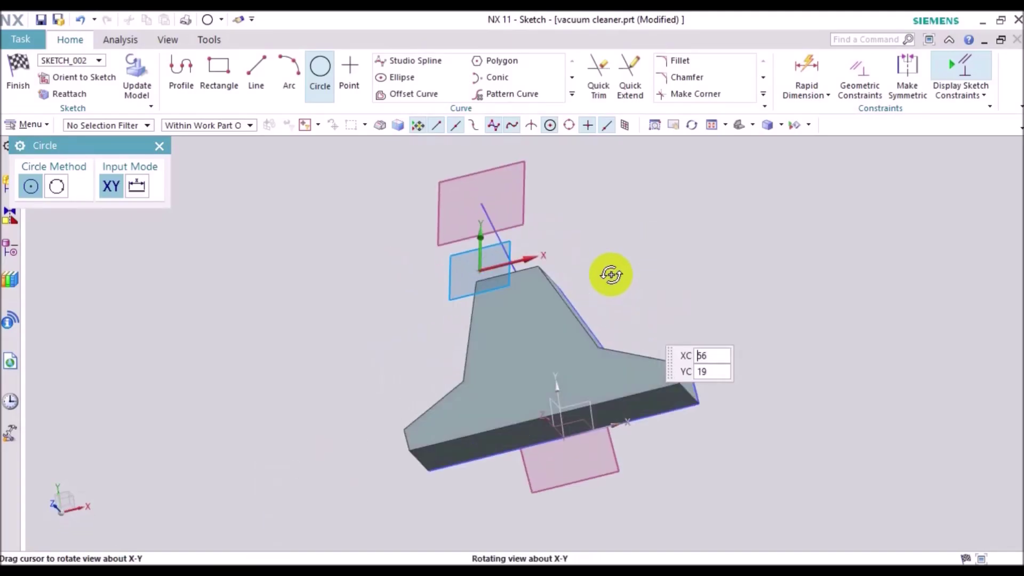
left_click(487, 204)
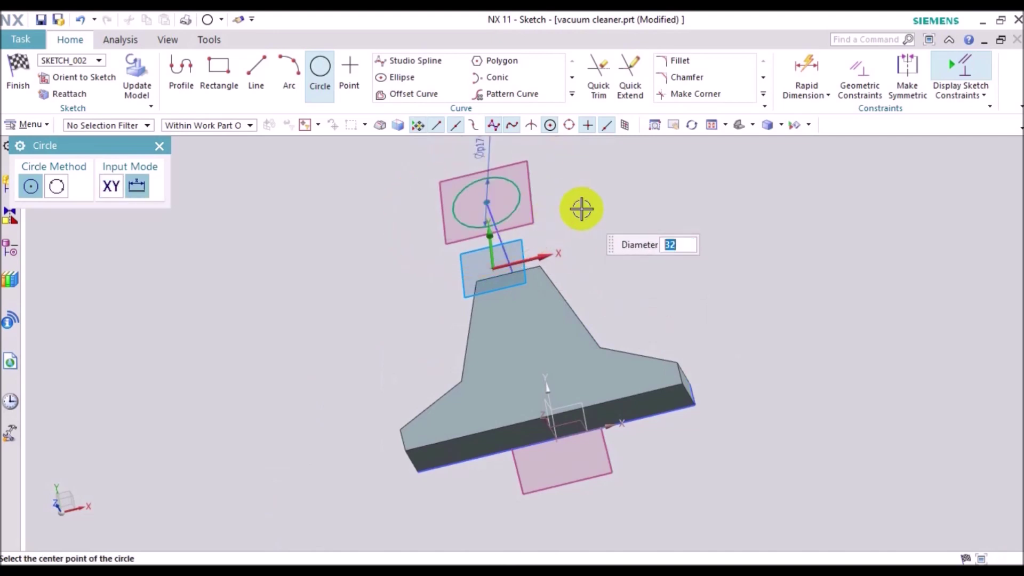
key("Escape")
scroll(619, 230, "down", 1)
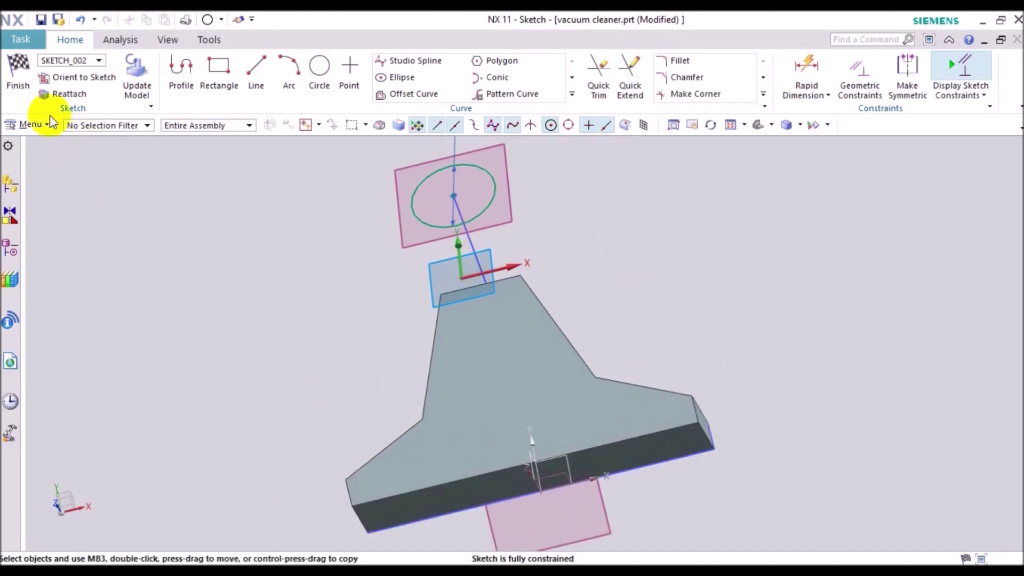
left_click(21, 98)
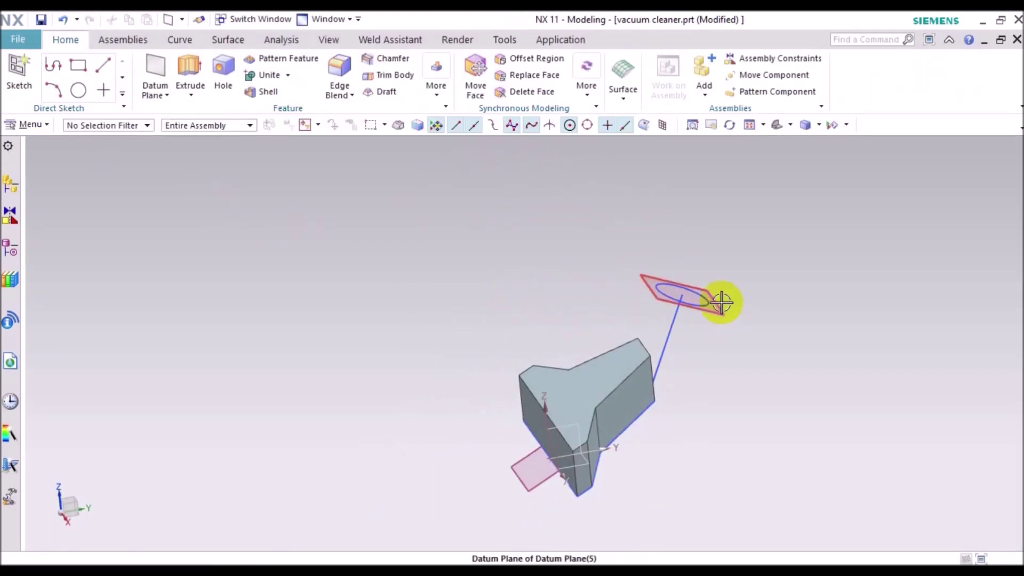
key("alt+Tab")
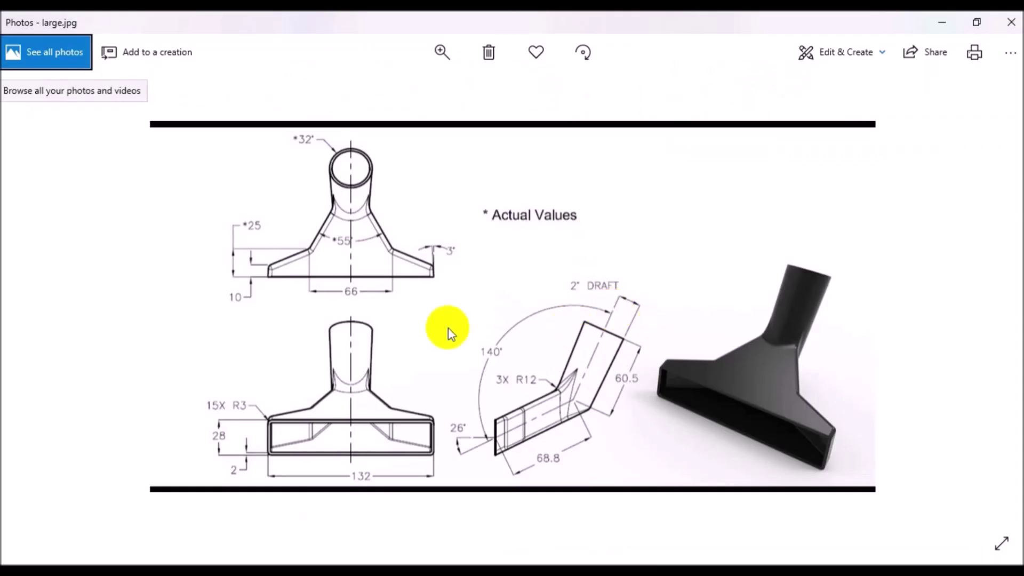
key("alt+Tab")
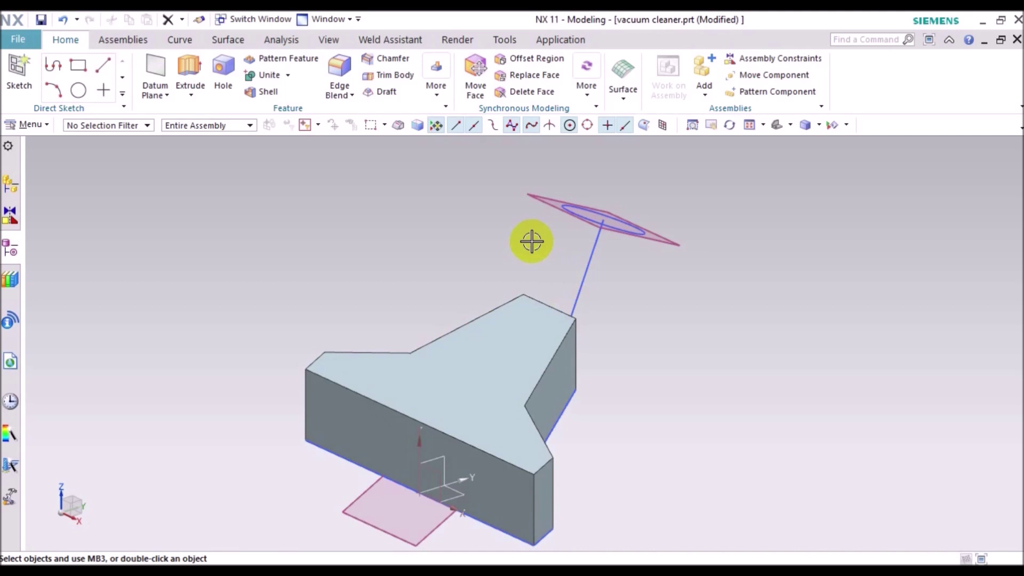
Step: Move SKETCH_002's Ø32 dimension to the circle's upper right and finish the sketch
left_click(586, 207)
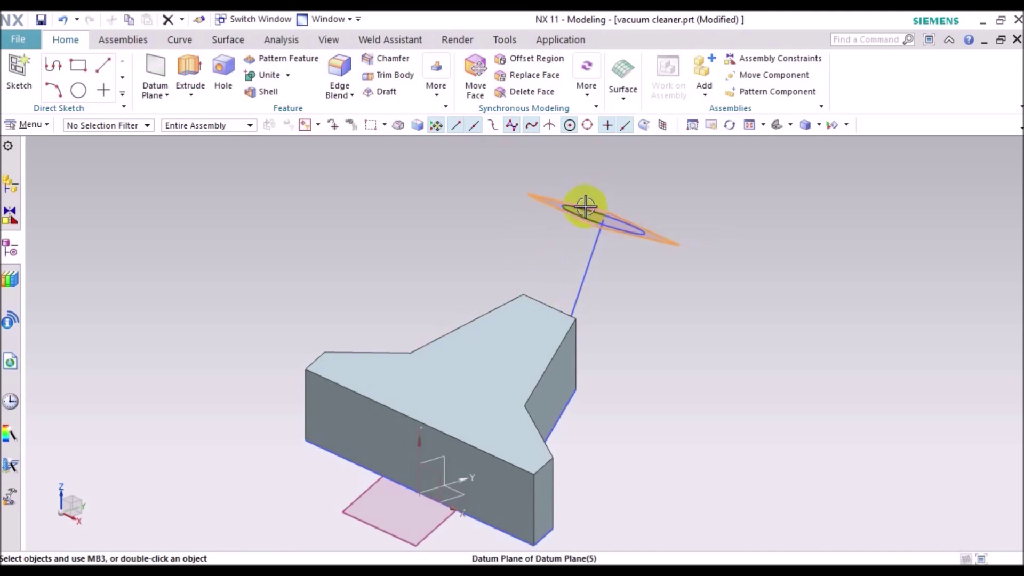
double_click(636, 226)
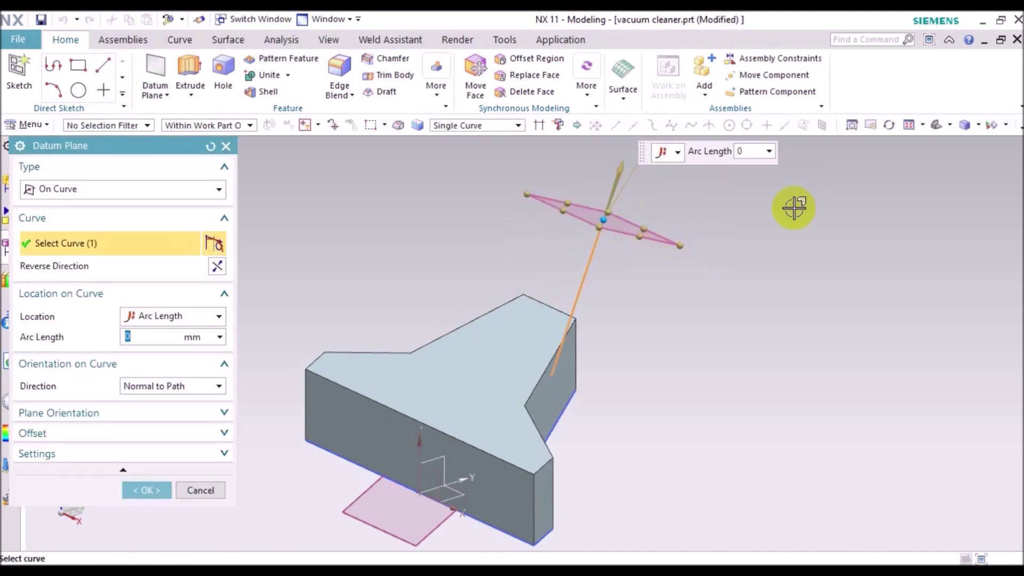
left_click(201, 490)
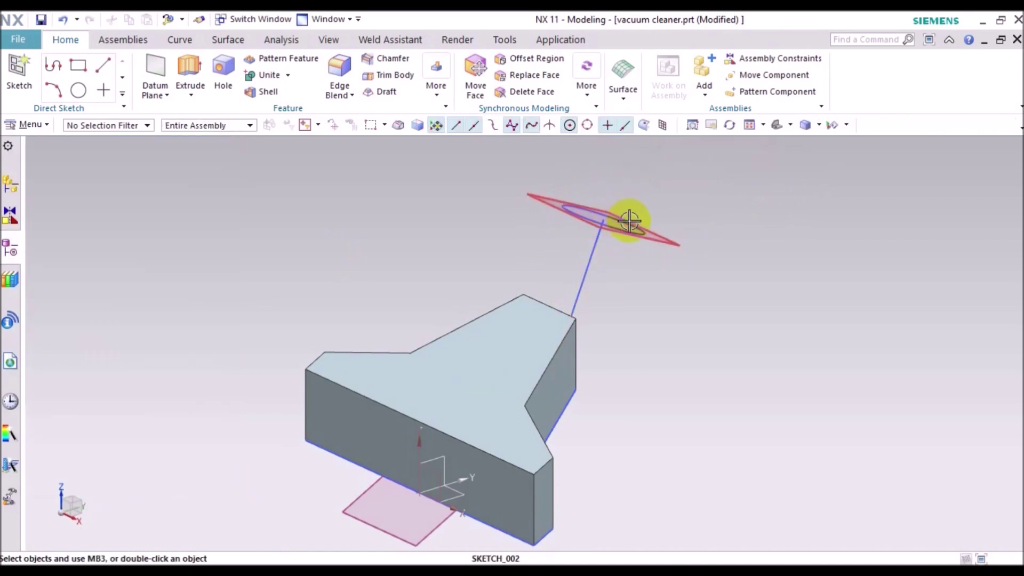
double_click(629, 223)
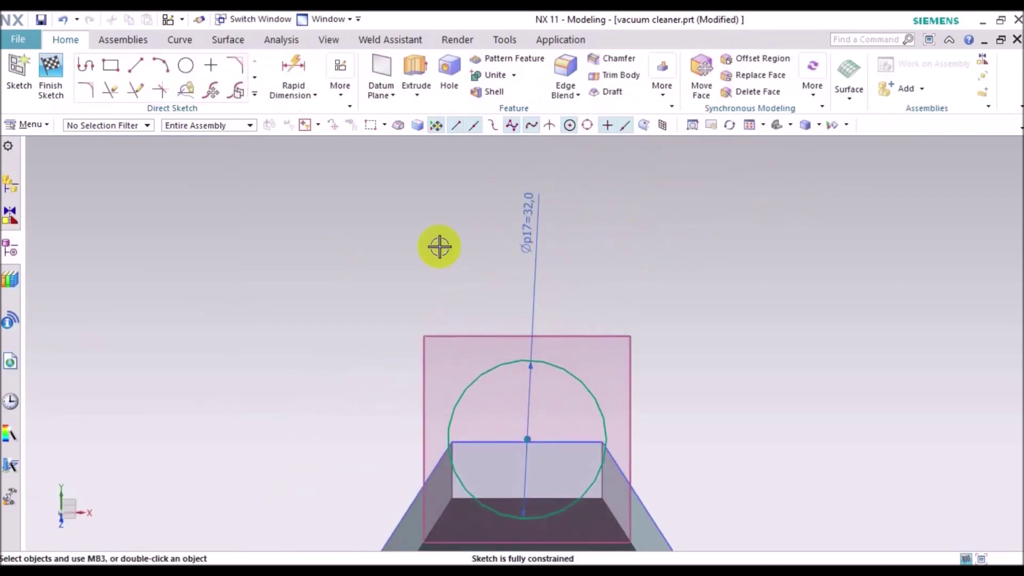
left_click_drag(527, 243, 642, 337)
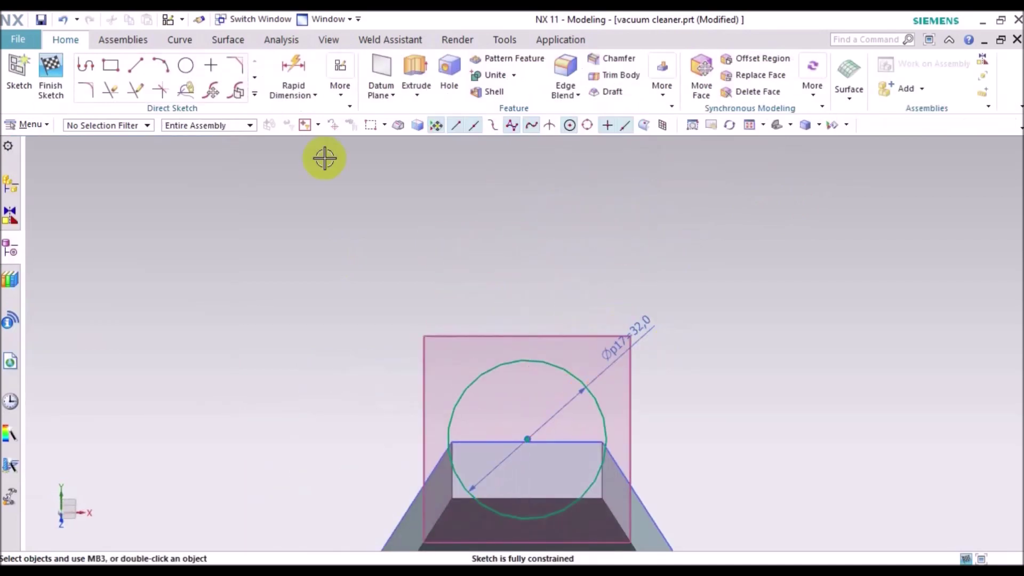
left_click(15, 88)
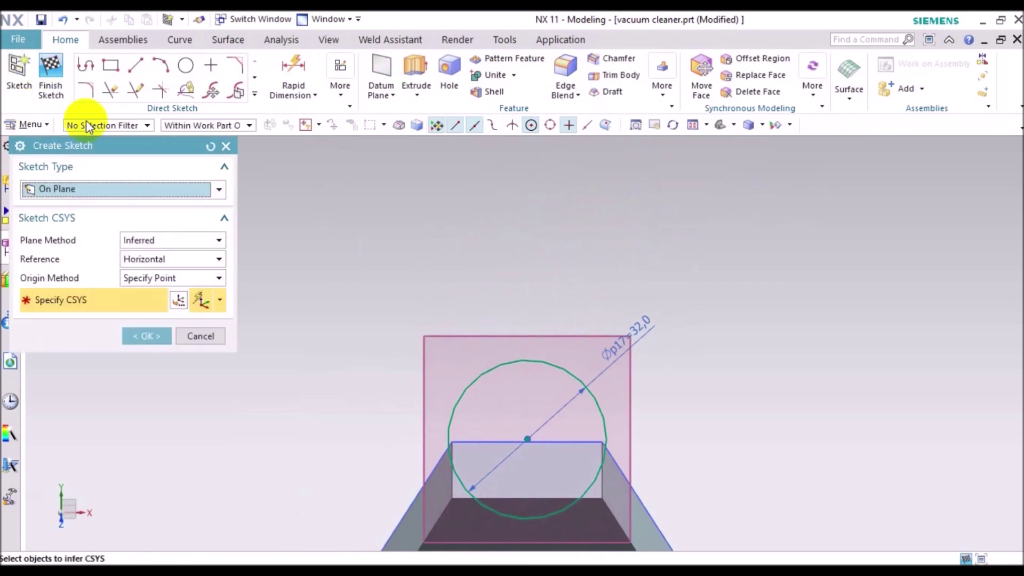
key("Escape")
left_click(51, 69)
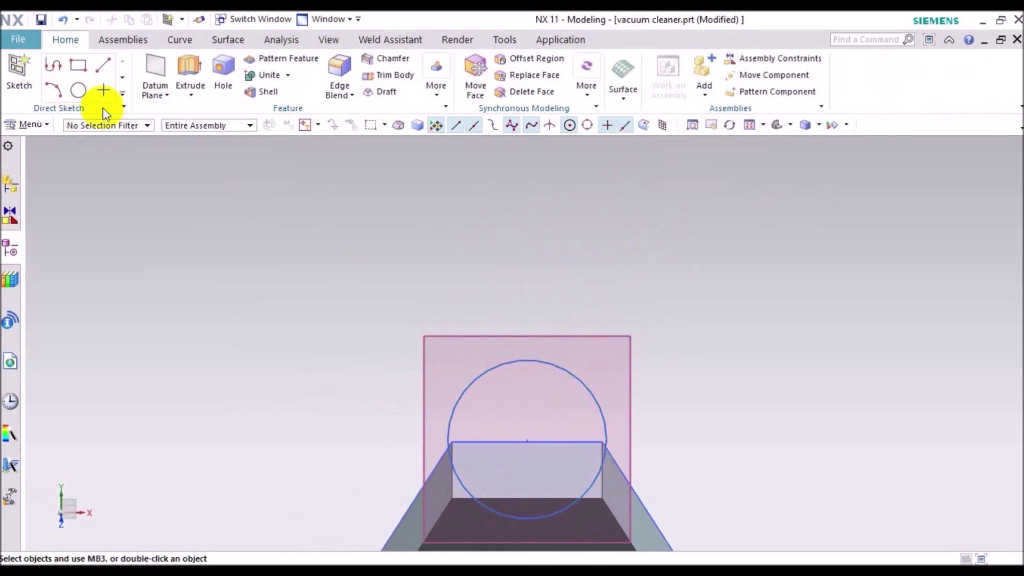
middle_click_drag(484, 292, 595, 305)
middle_click_drag(705, 302, 683, 342)
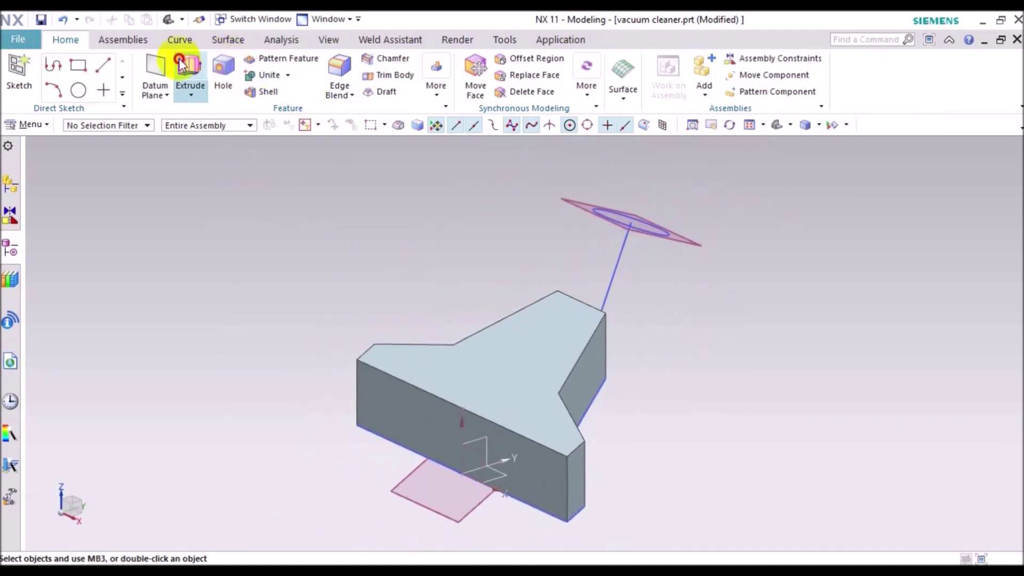
left_click(180, 63)
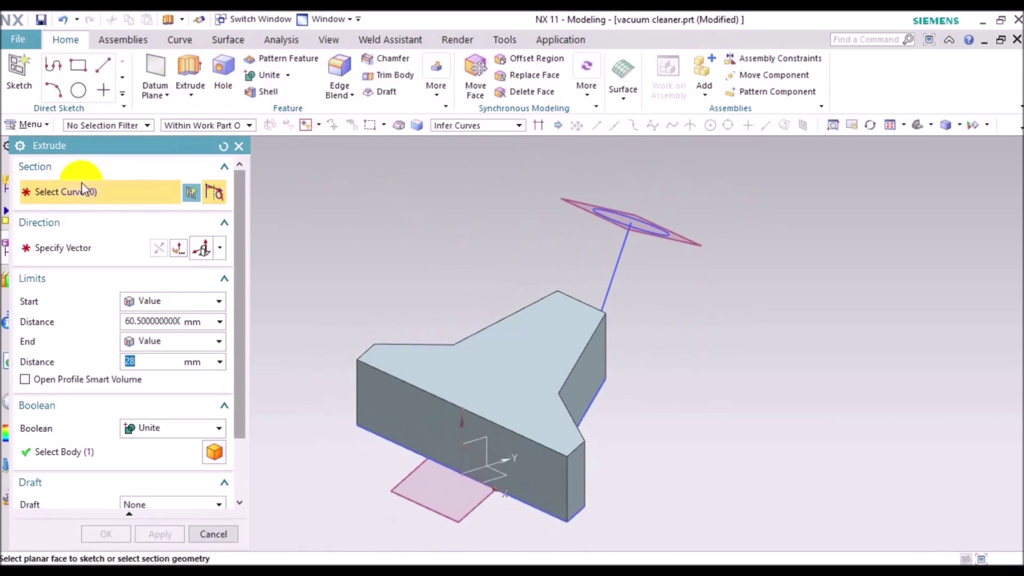
Step: Extrude the 32 mm circle from 0 along the angled line toward the body
left_click(621, 212)
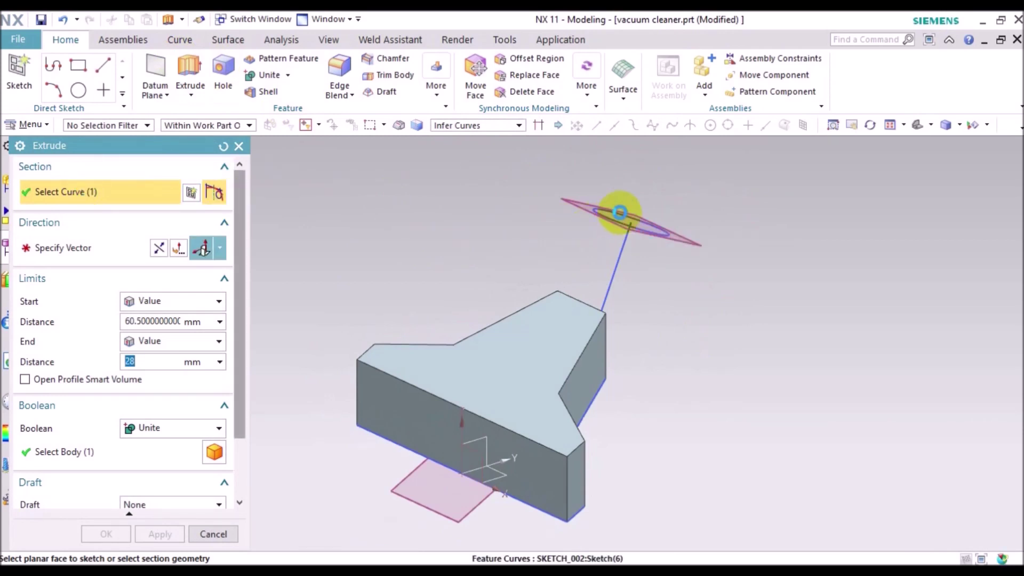
left_click(163, 320)
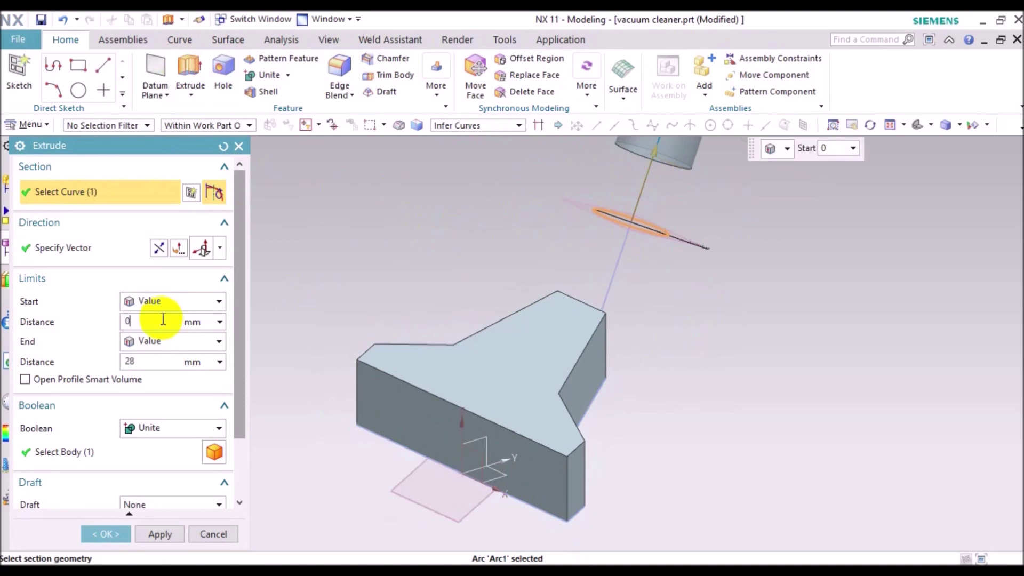
key("Return")
left_click(159, 249)
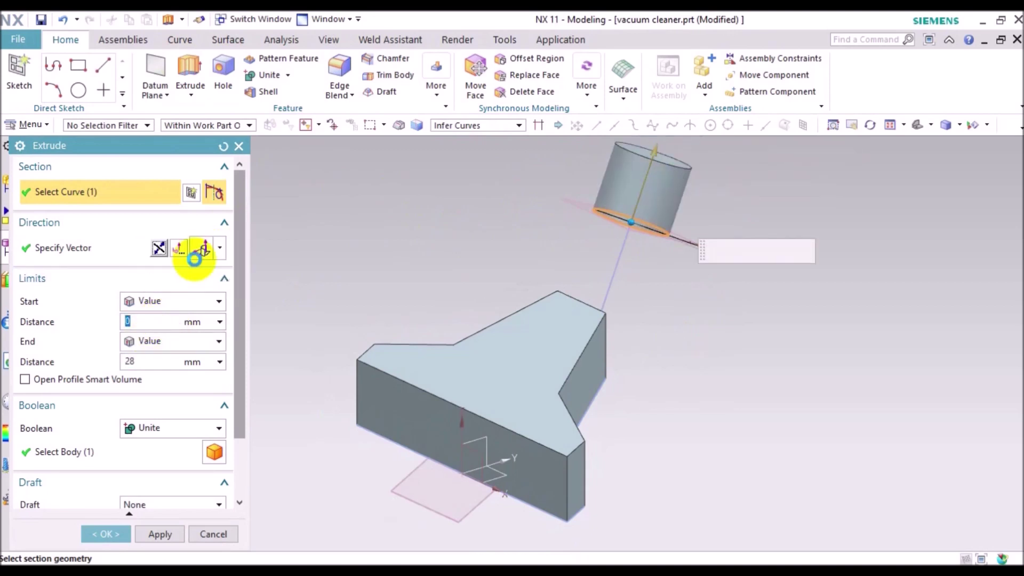
left_click(222, 248)
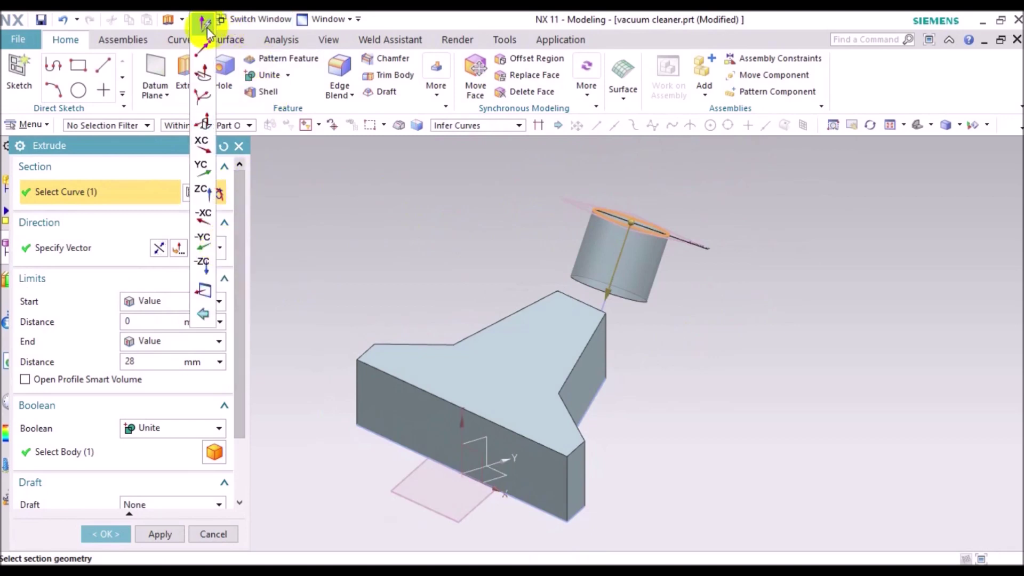
left_click(207, 27)
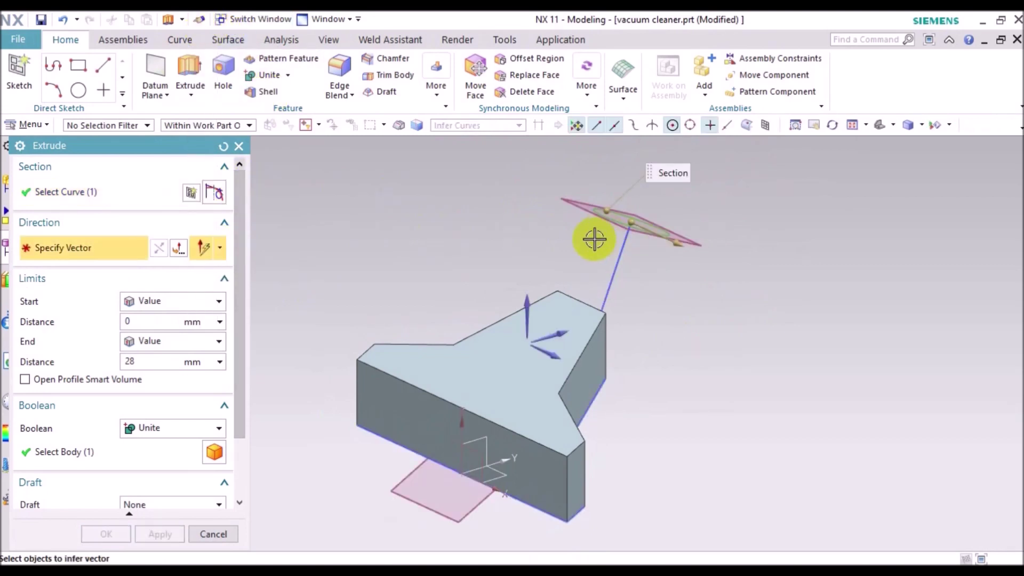
left_click(614, 259)
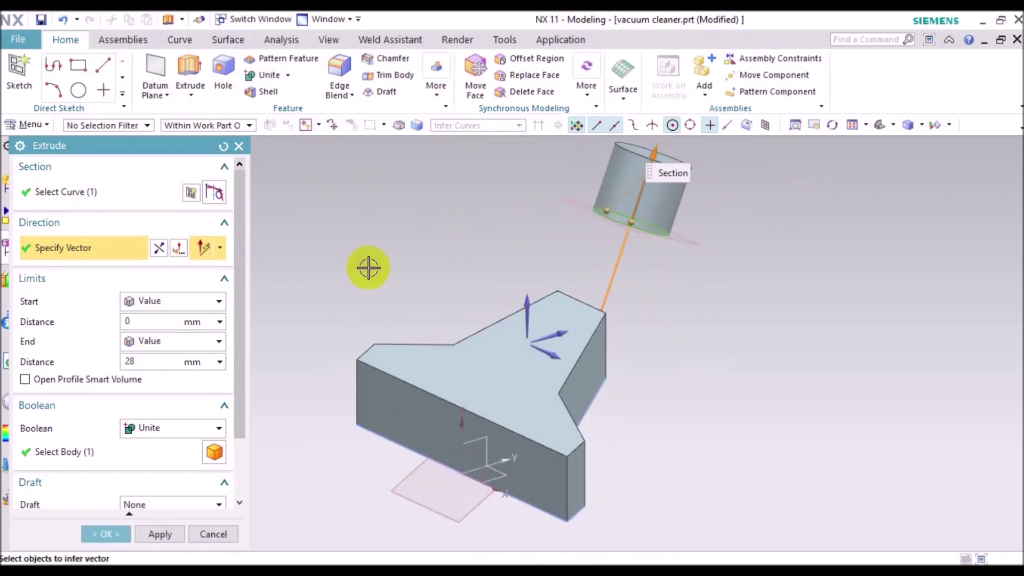
left_click(159, 249)
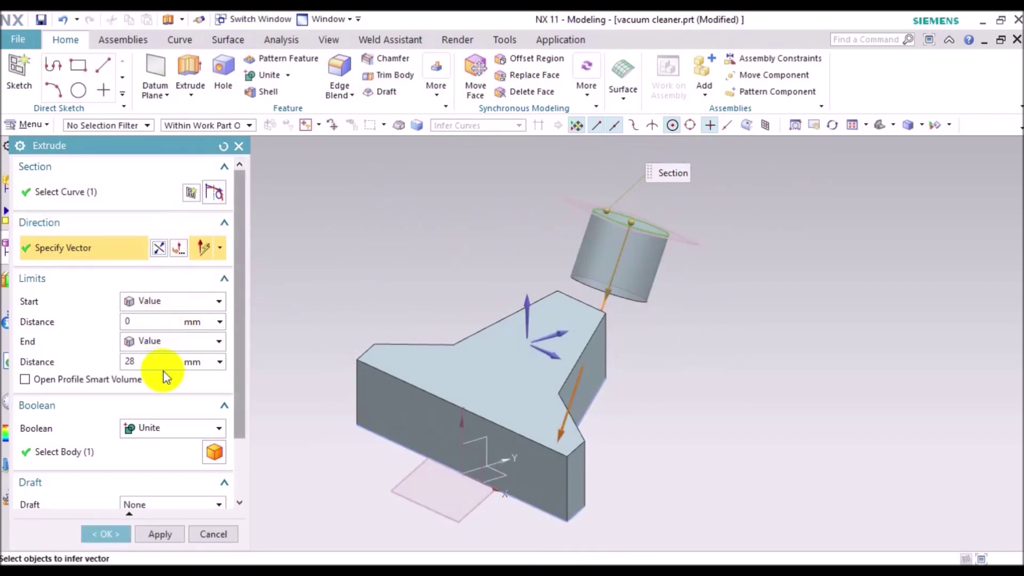
Step: End the tube Until Extended at the body's bottom face, united, with 2° draft
left_click(166, 340)
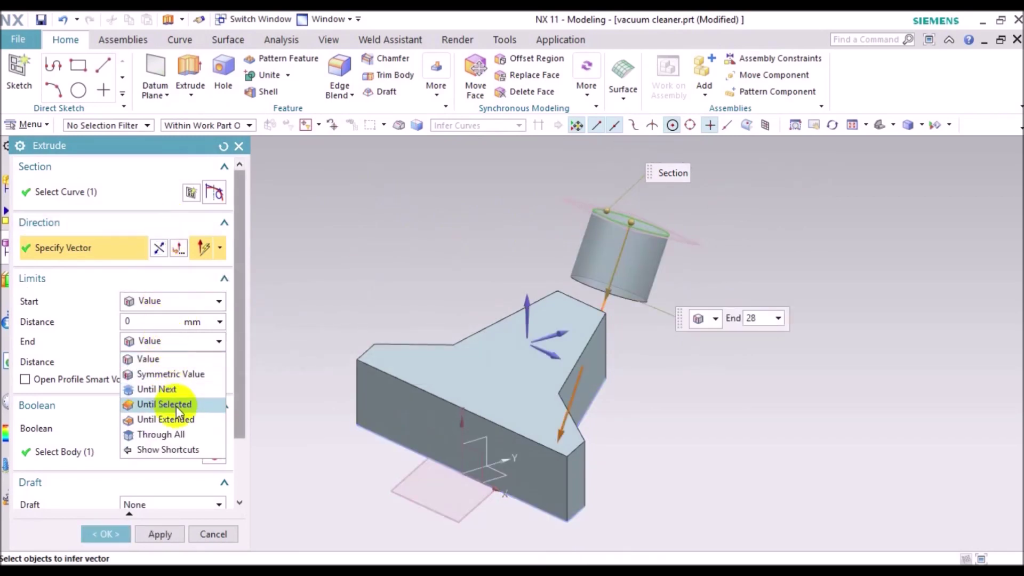
left_click(171, 419)
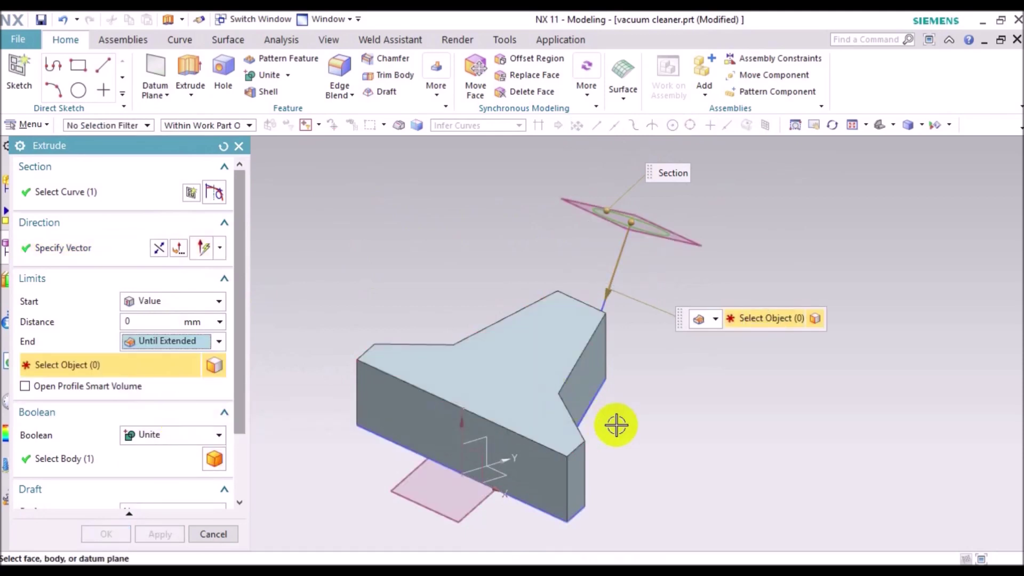
middle_click_drag(616, 426, 549, 382)
left_click(549, 382)
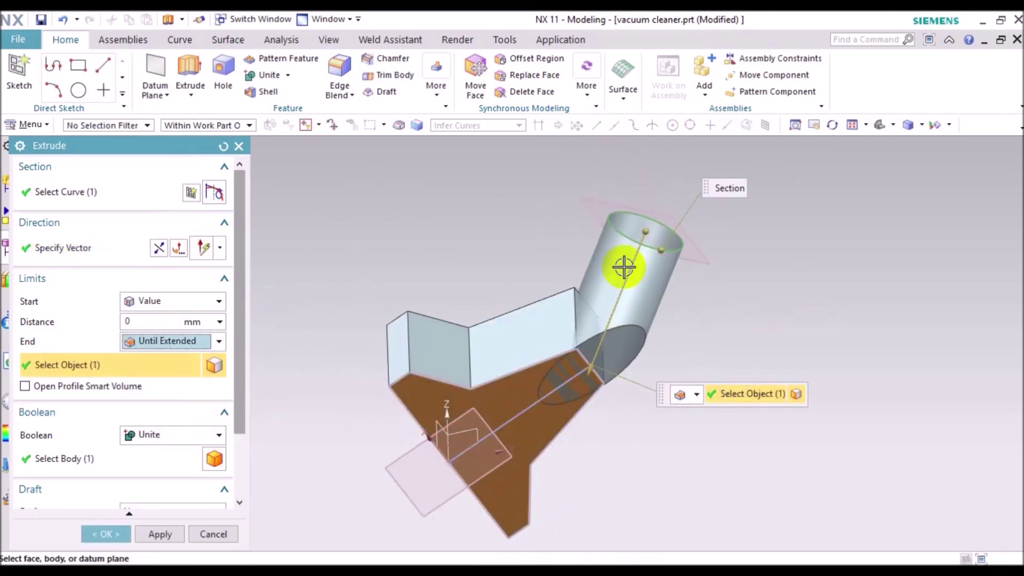
mouse_move(509, 238)
middle_mouse_down()
mouse_move(522, 283)
mouse_move(501, 247)
mouse_move(536, 279)
middle_mouse_up()
left_click_drag(243, 395, 248, 468)
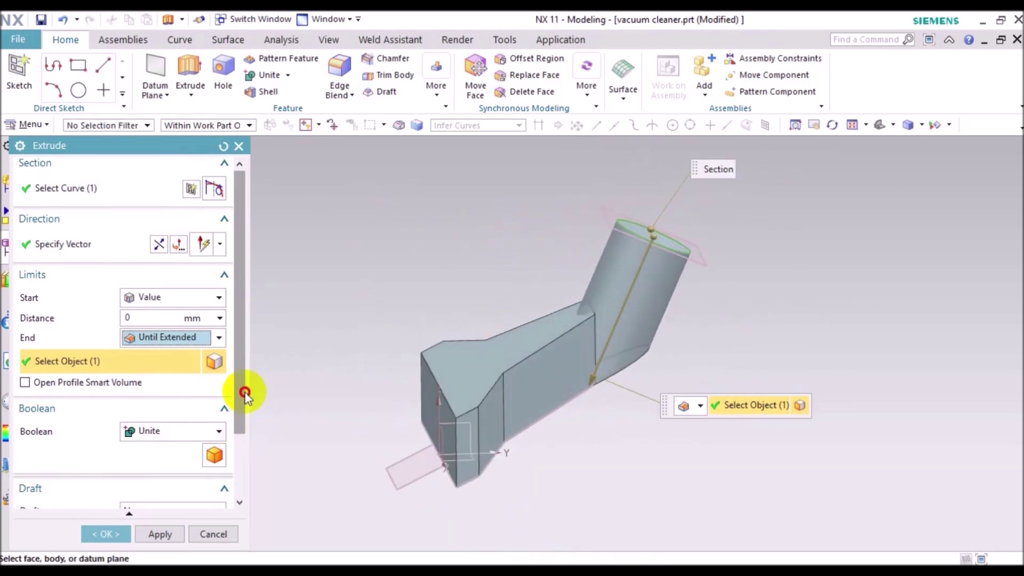
left_click(204, 432)
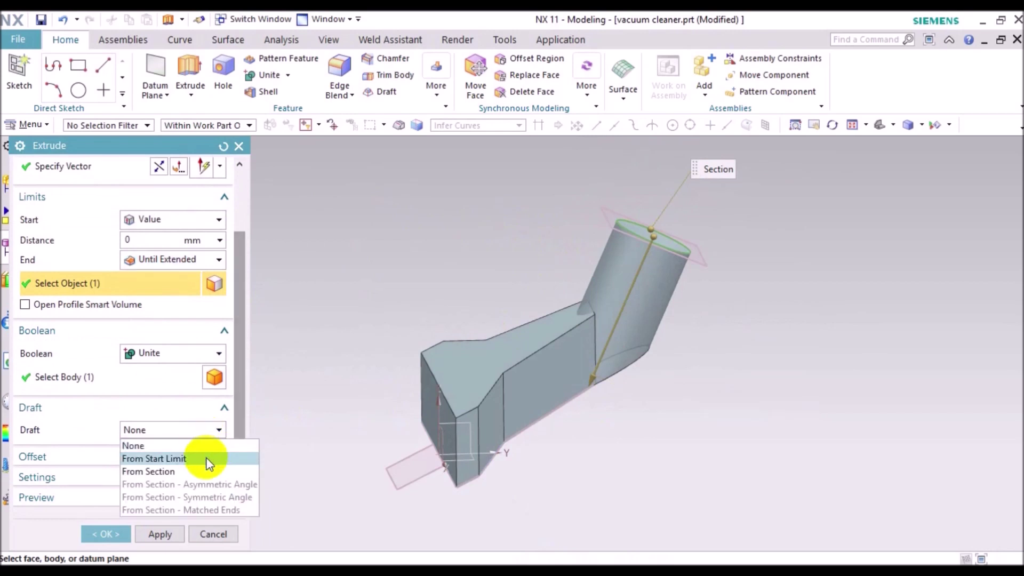
left_click(228, 458)
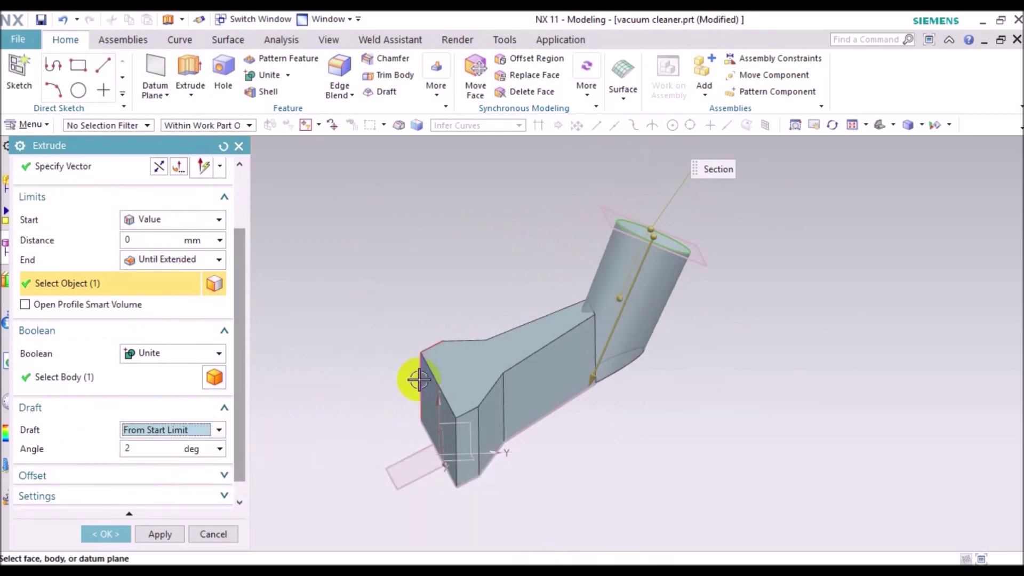
left_click(154, 450)
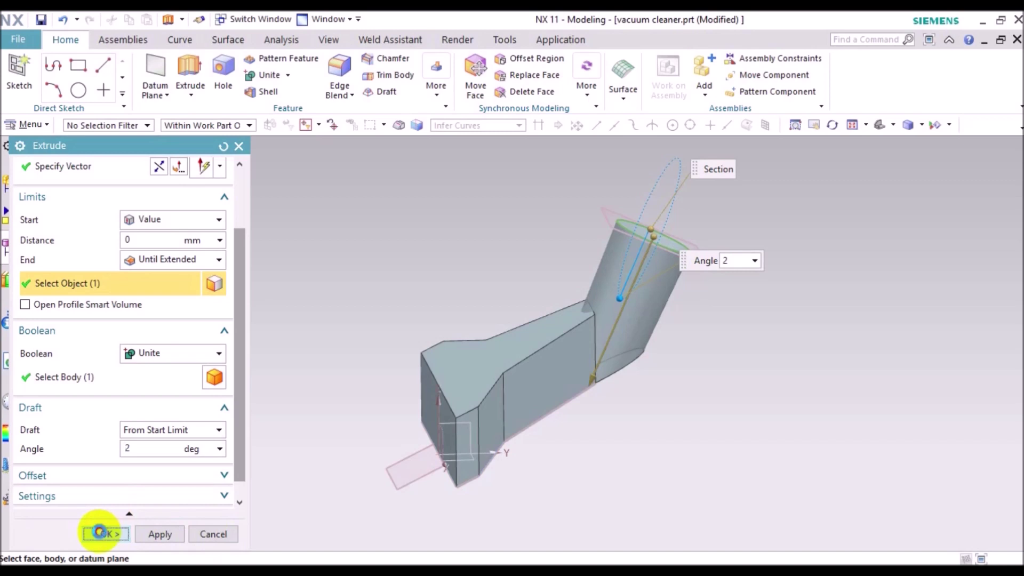
left_click(102, 533)
Step: Orbit the nozzle to inspect the new tube from several angles
mouse_move(293, 404)
middle_mouse_down()
mouse_move(304, 376)
mouse_move(286, 368)
mouse_move(306, 391)
mouse_move(279, 377)
mouse_move(288, 398)
mouse_move(488, 422)
middle_mouse_up()
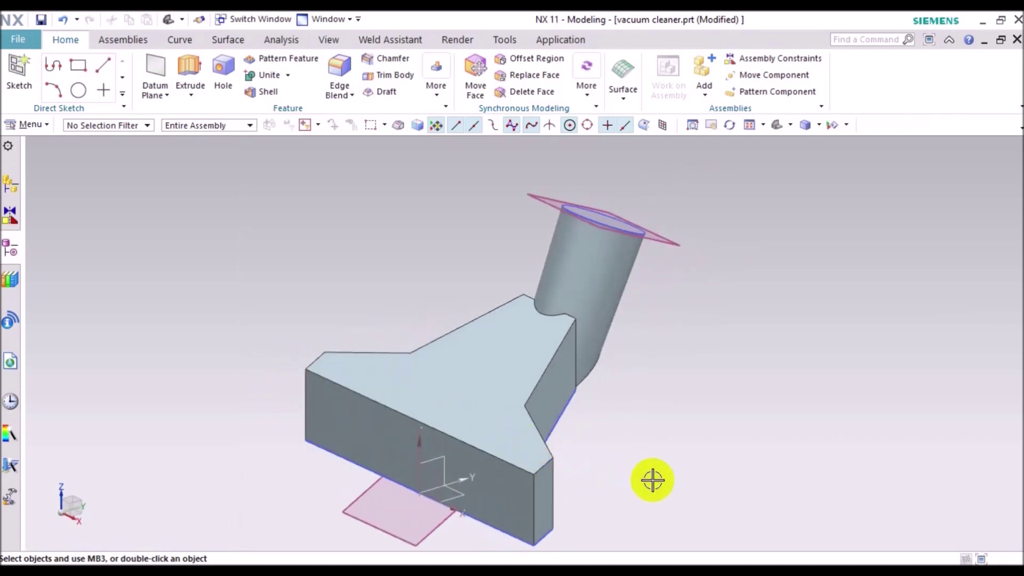
mouse_move(619, 494)
middle_mouse_down()
mouse_move(537, 448)
mouse_move(535, 462)
middle_mouse_up()
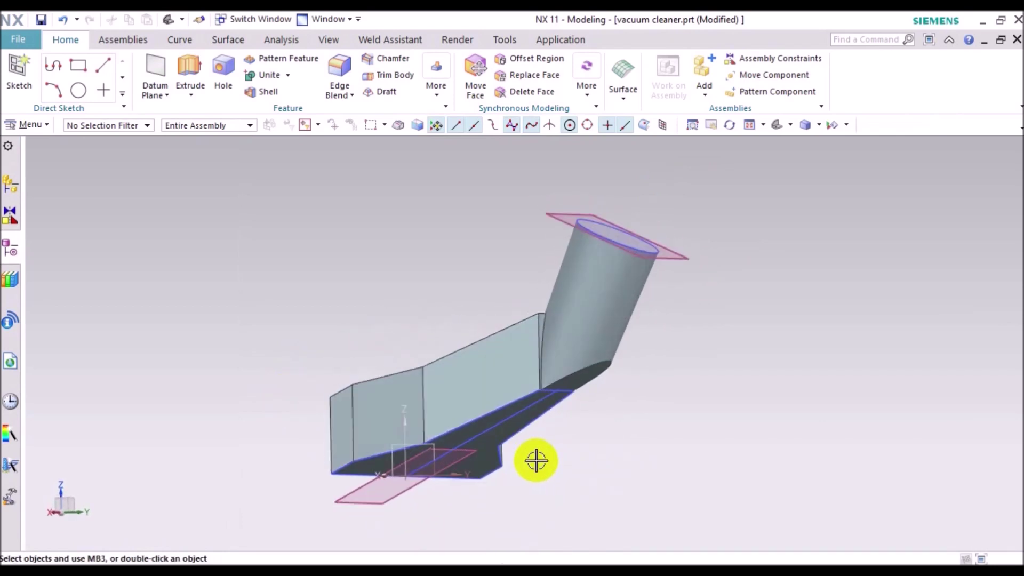
middle_click_drag(537, 460, 590, 434)
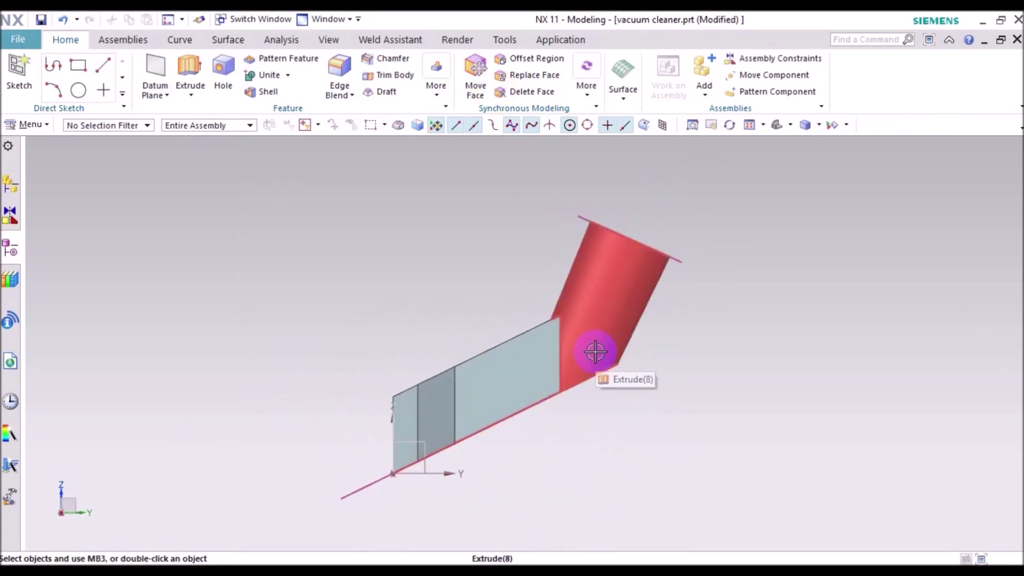
middle_click_drag(681, 368, 592, 474)
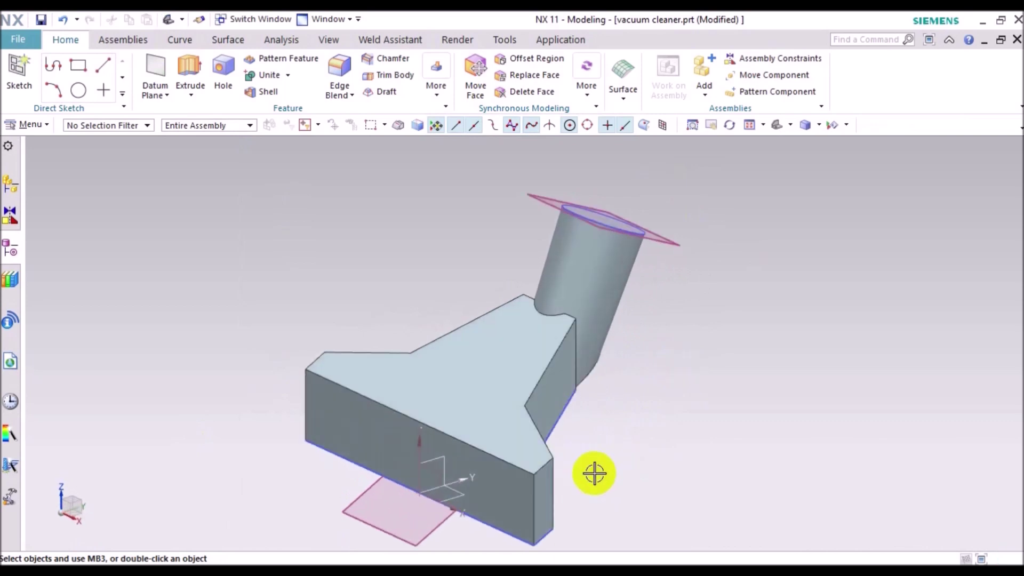
Step: Reopen SKETCH_001 for editing from the Part Navigator
left_click(10, 248)
left_click(124, 304)
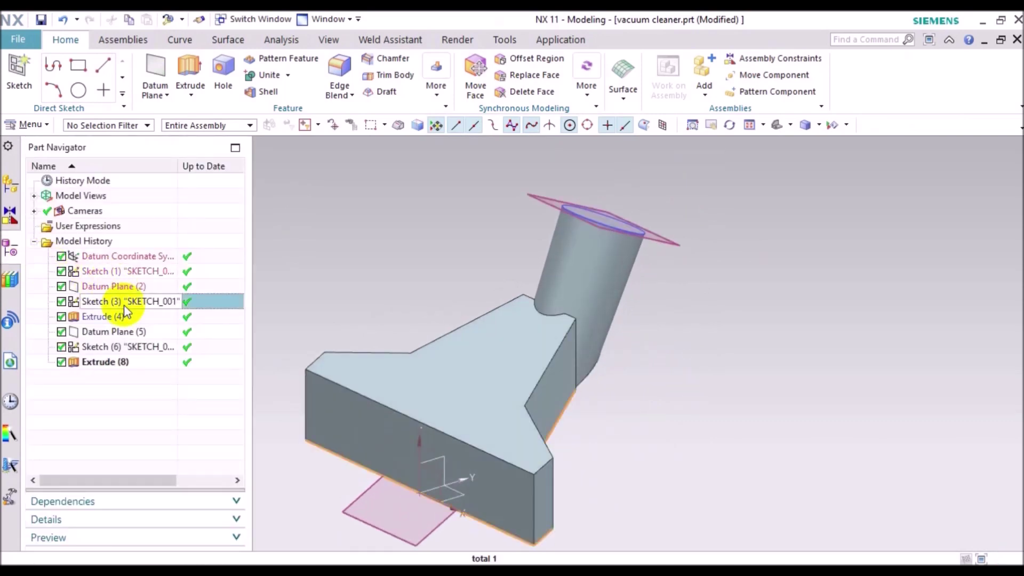
right_click(125, 308)
left_click(197, 112)
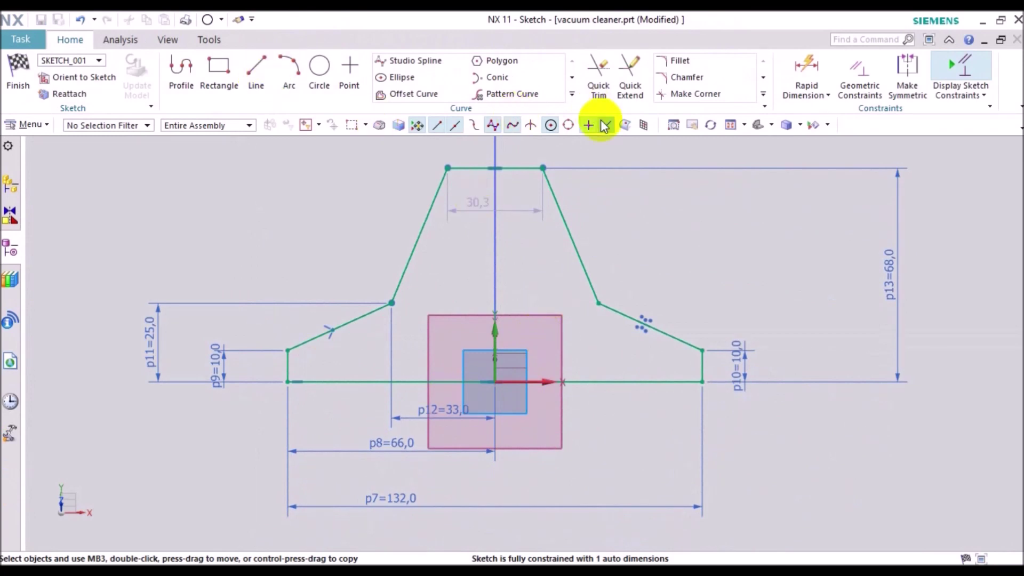
Step: Dimension the angle between the two slanted sides of the base sketch as 55°
left_click(808, 93)
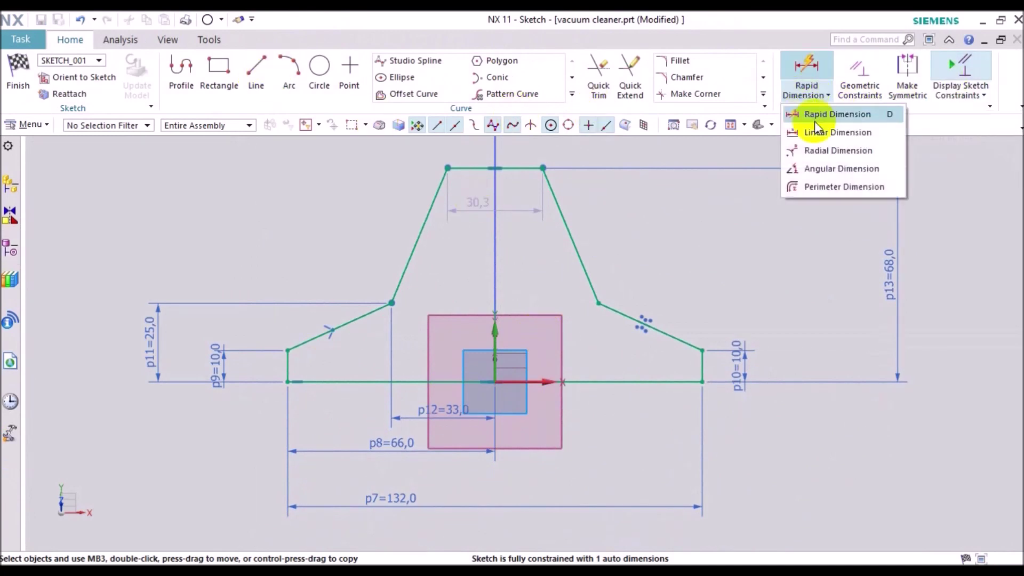
left_click(828, 171)
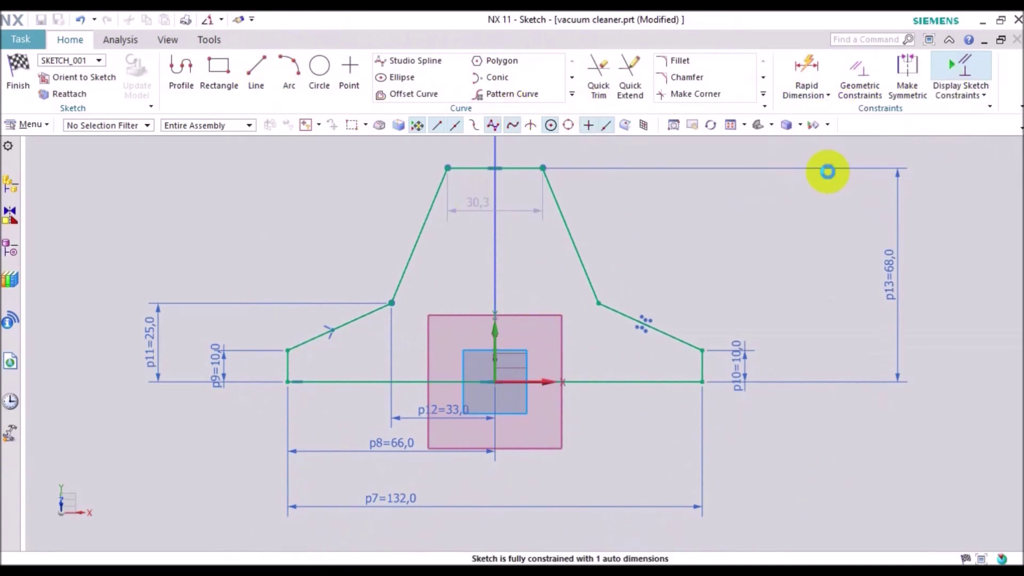
left_click(420, 237)
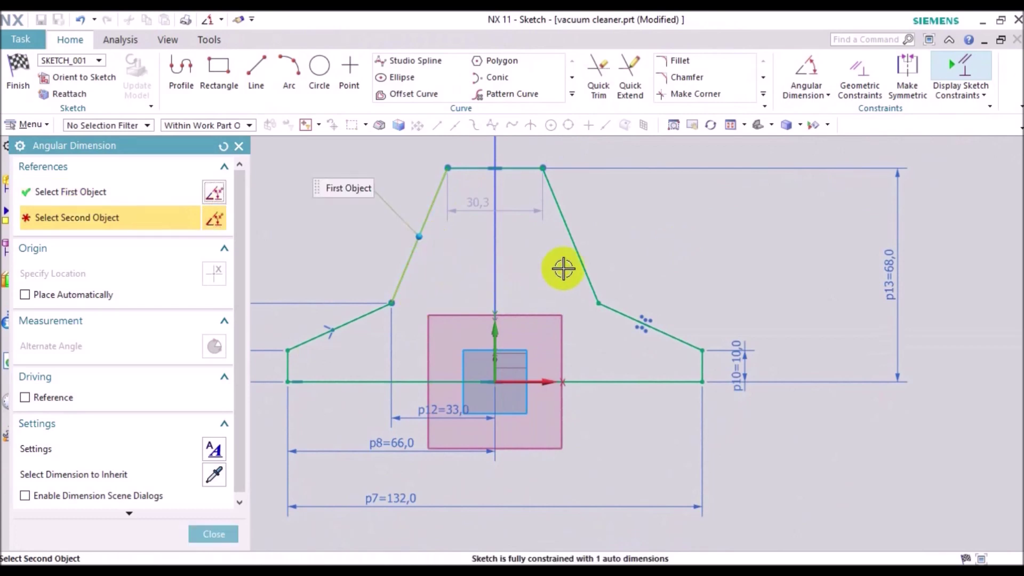
left_click(577, 258)
left_click(521, 279)
type("55")
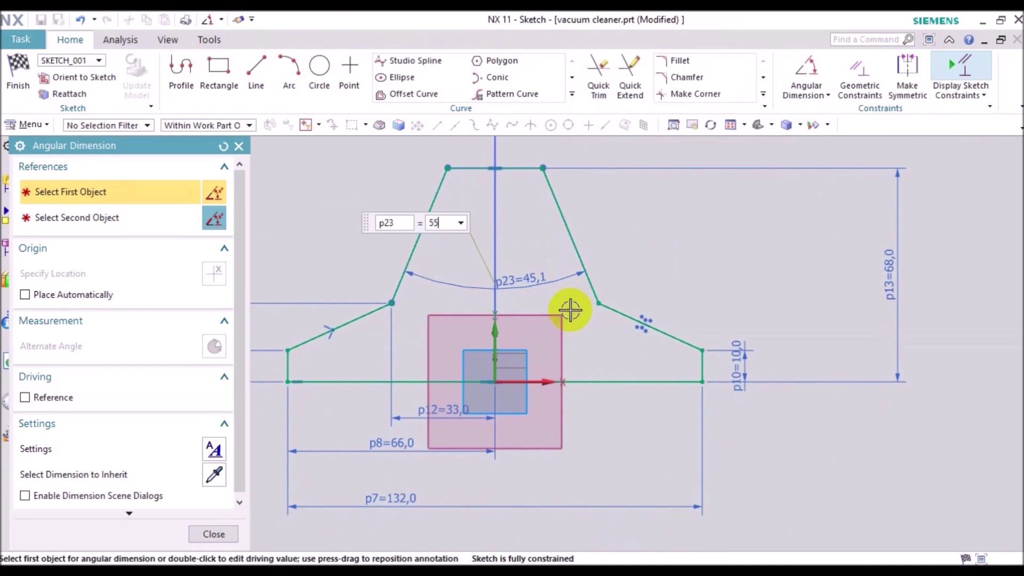
key("Return")
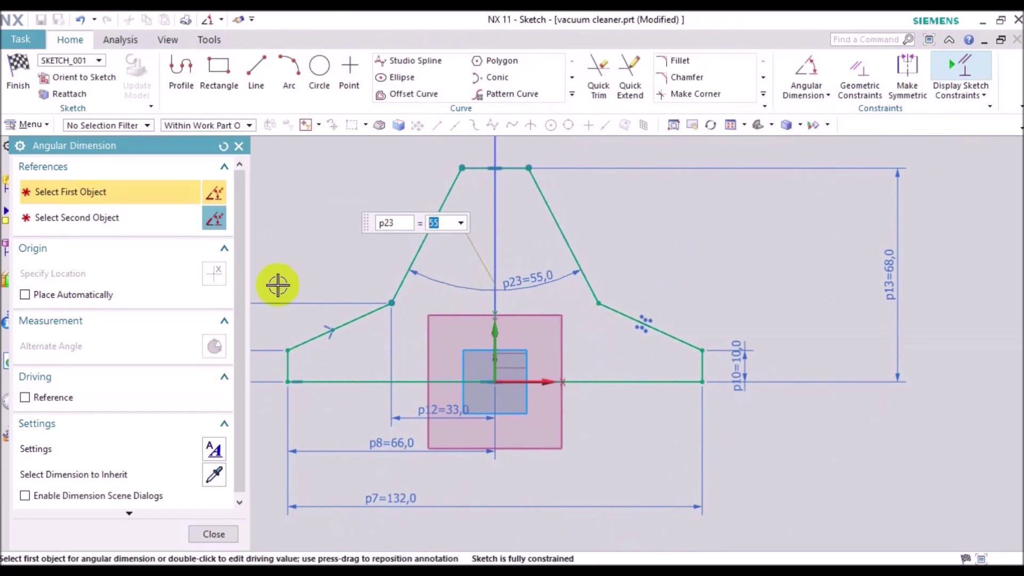
Step: Compare the angle against the reference drawing and finish the sketch to update the model
left_click(214, 533)
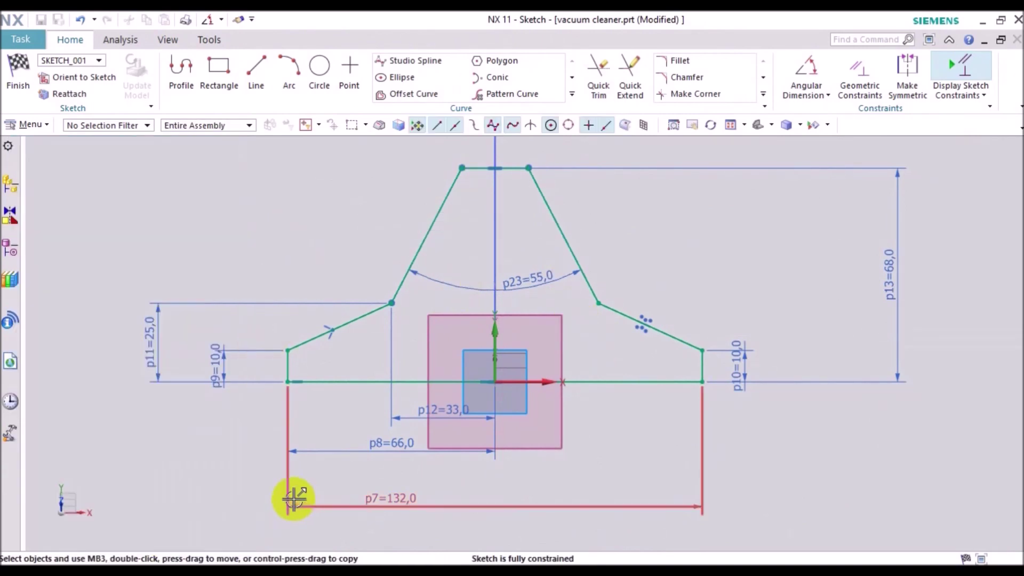
key("alt+Tab")
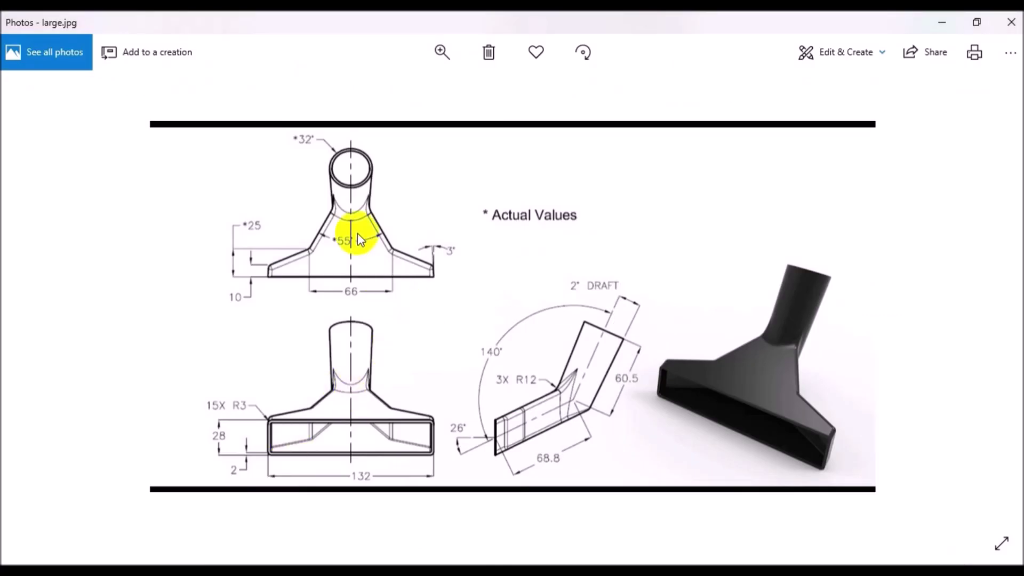
key("alt+Tab")
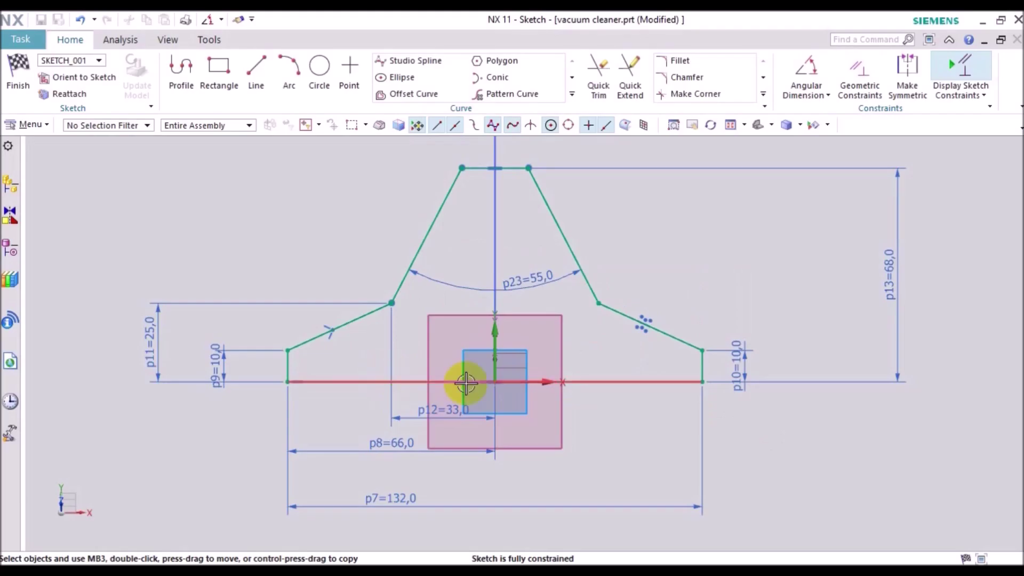
key("ctrl+q")
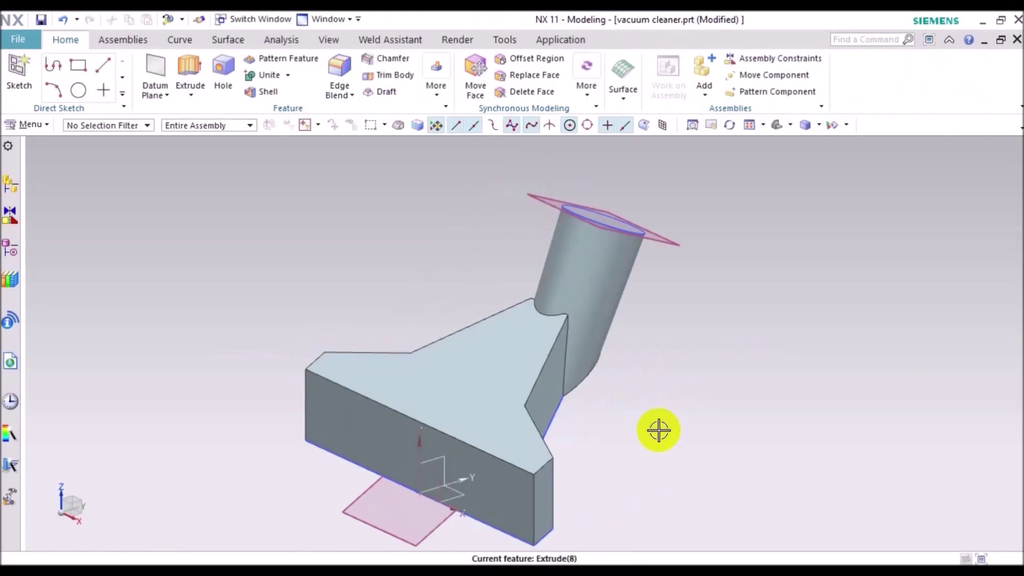
Step: Shell the nozzle body to 2 mm thickness, removing the front mouth and tube end faces
mouse_move(653, 422)
middle_mouse_down()
mouse_move(614, 424)
mouse_move(635, 404)
mouse_move(613, 423)
mouse_move(669, 484)
mouse_move(626, 377)
mouse_move(670, 347)
mouse_move(336, 144)
middle_mouse_up()
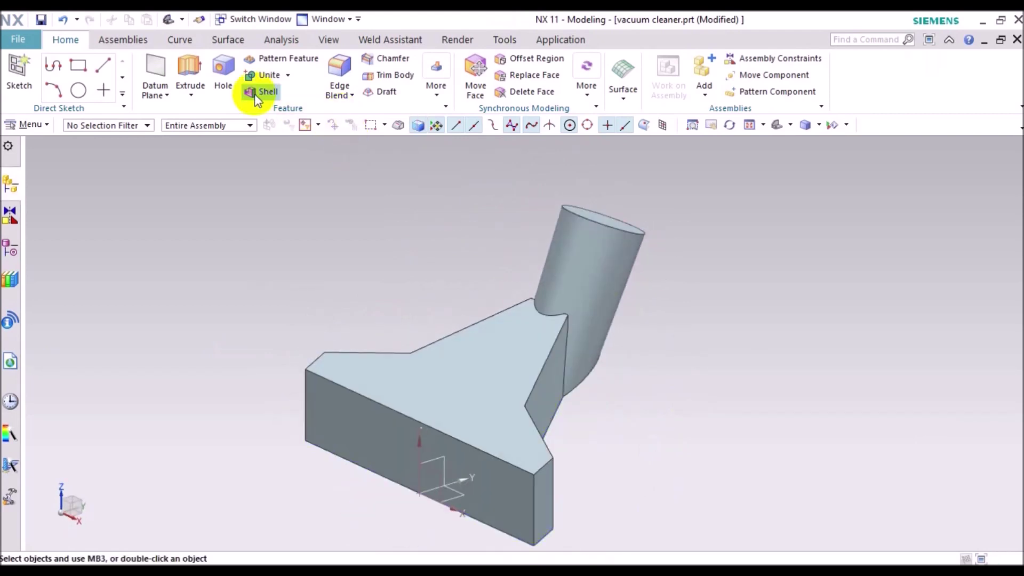
left_click(358, 430)
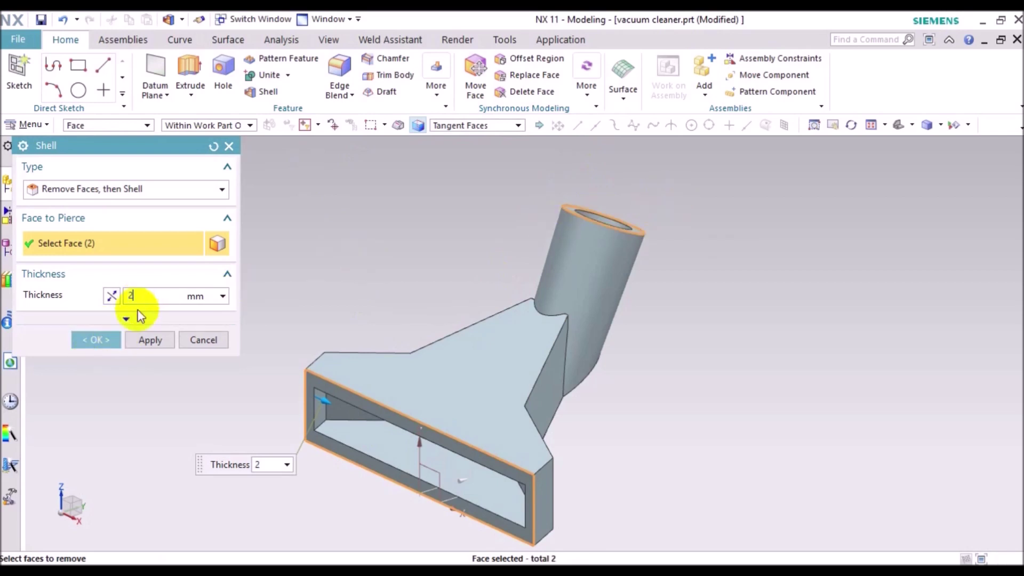
left_click(101, 340)
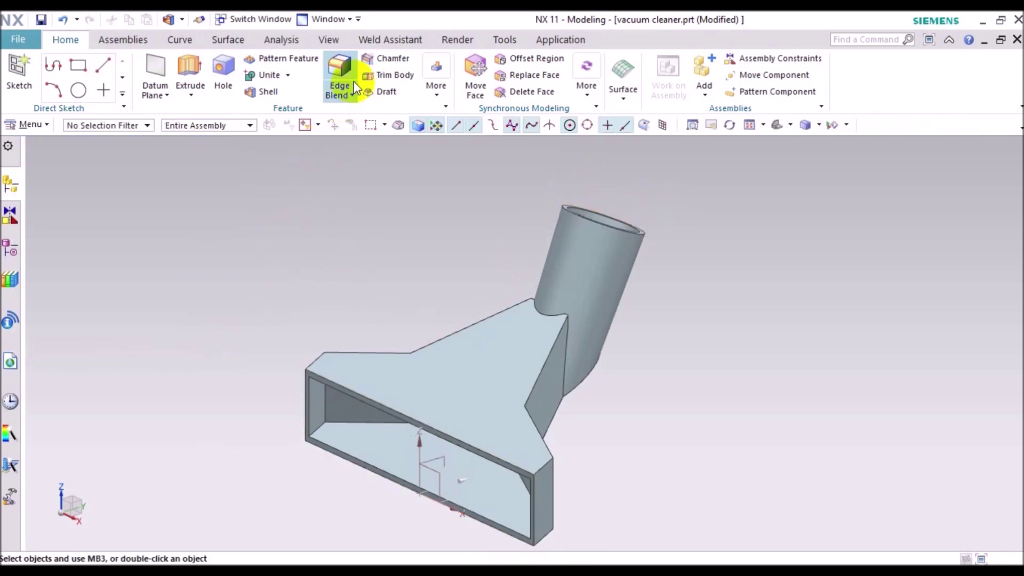
left_click(352, 63)
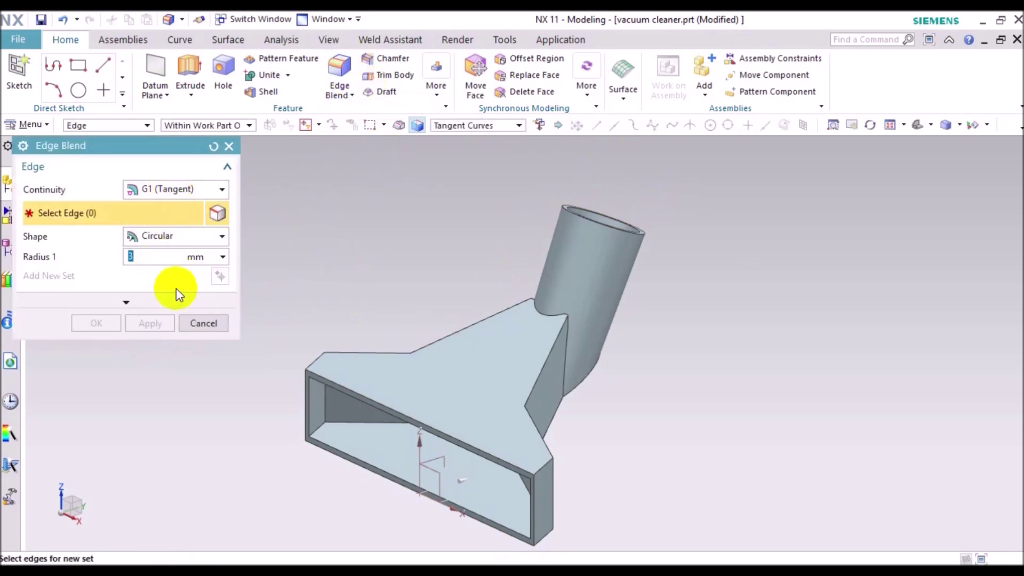
Step: Select seven rim edges, including the curved tube-junction edge, for a 3 mm blend
scroll(352, 385, "up", 3)
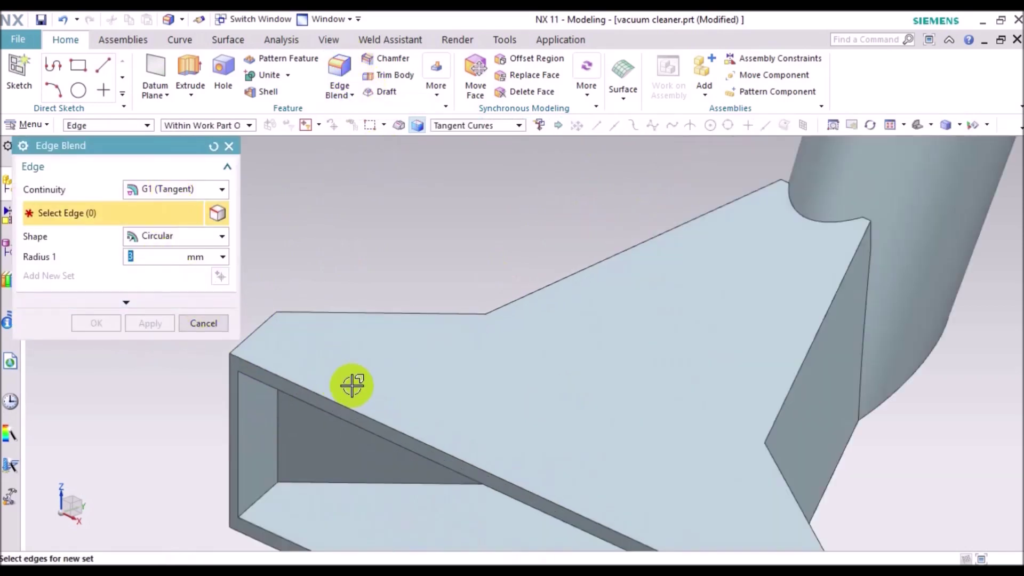
left_click(265, 320)
left_click(380, 312)
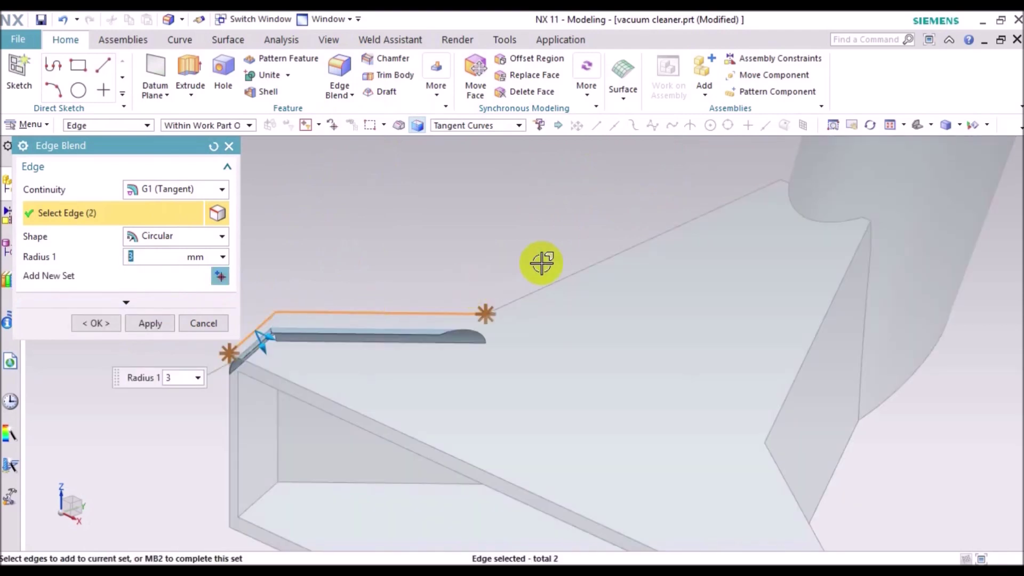
left_click(600, 263)
left_click(829, 300)
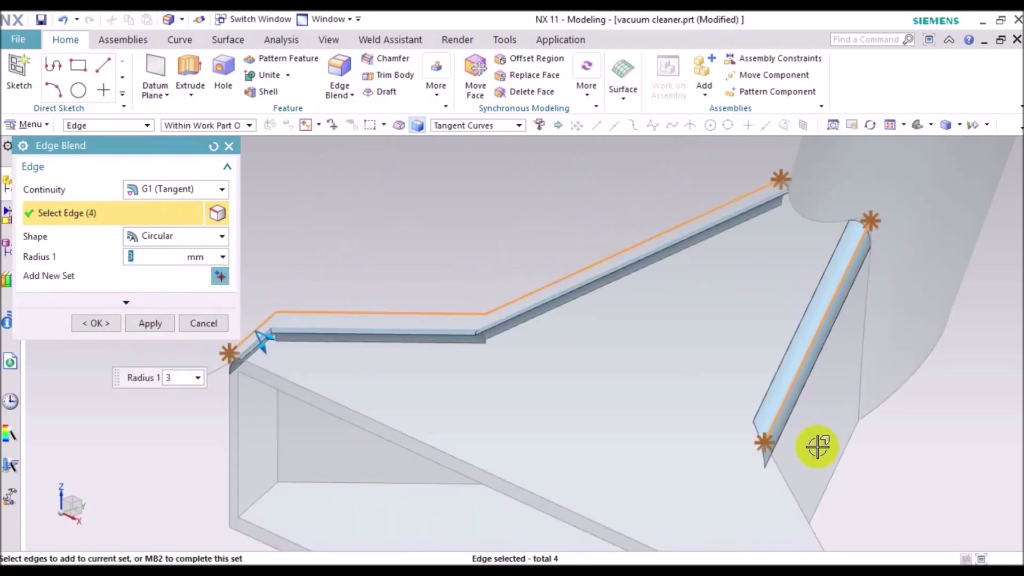
left_click(788, 494)
left_click(851, 456)
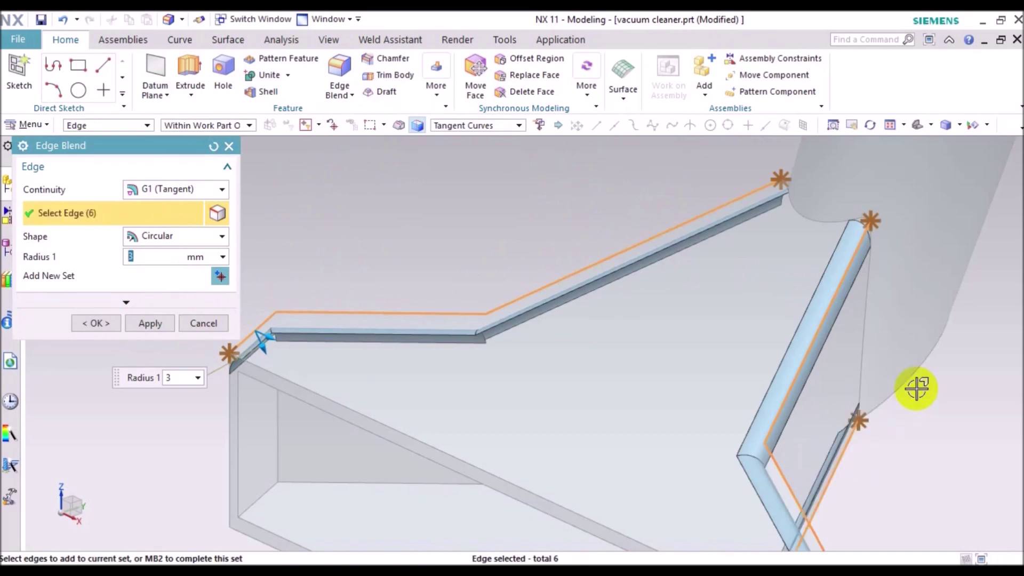
left_click(910, 371)
Step: Orbit to verify the selected edges and apply the 3 mm edge blend
scroll(871, 483, "up", 5)
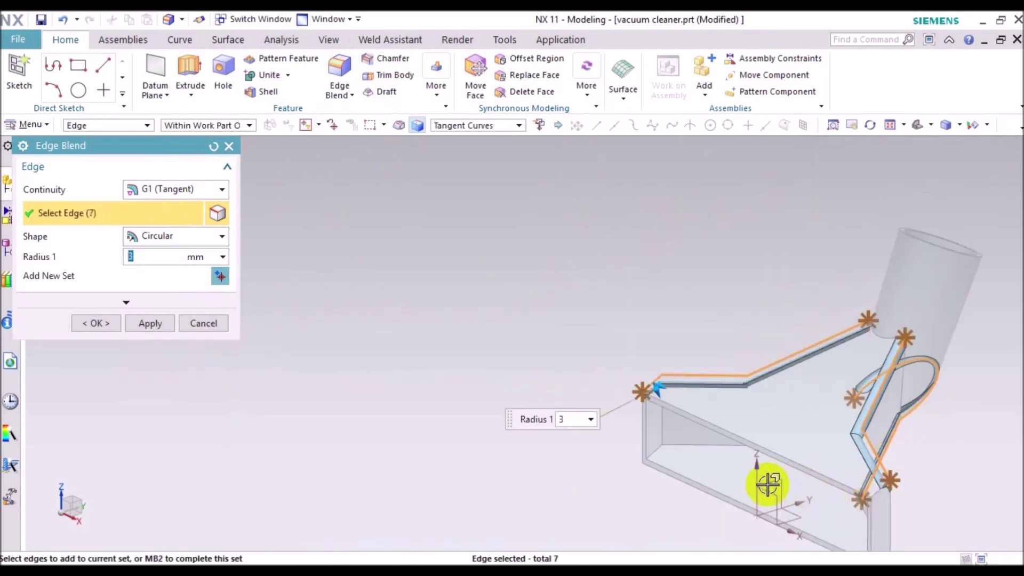
scroll(768, 483, "down", 5)
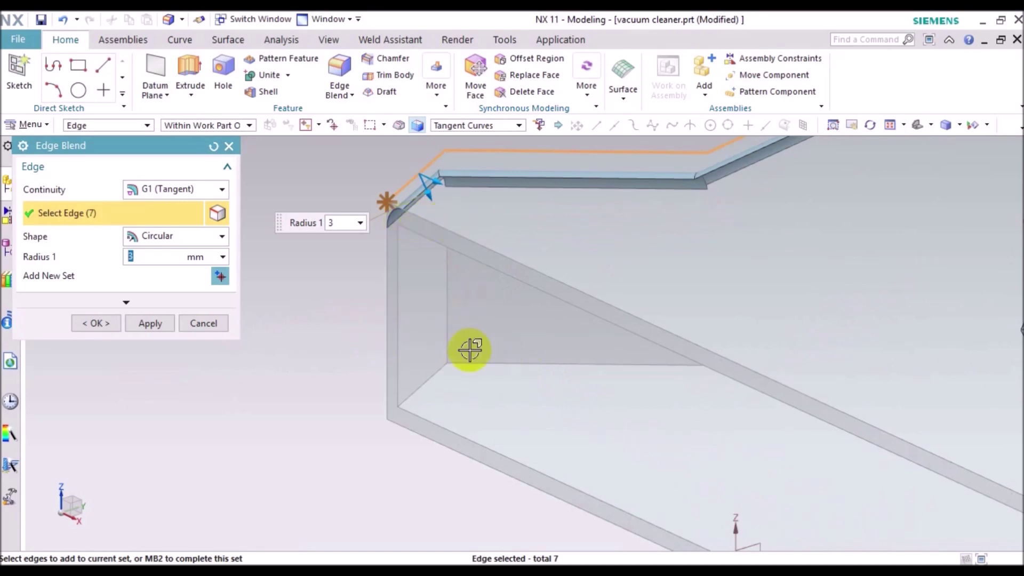
middle_click_drag(366, 471, 450, 425)
middle_click(450, 425)
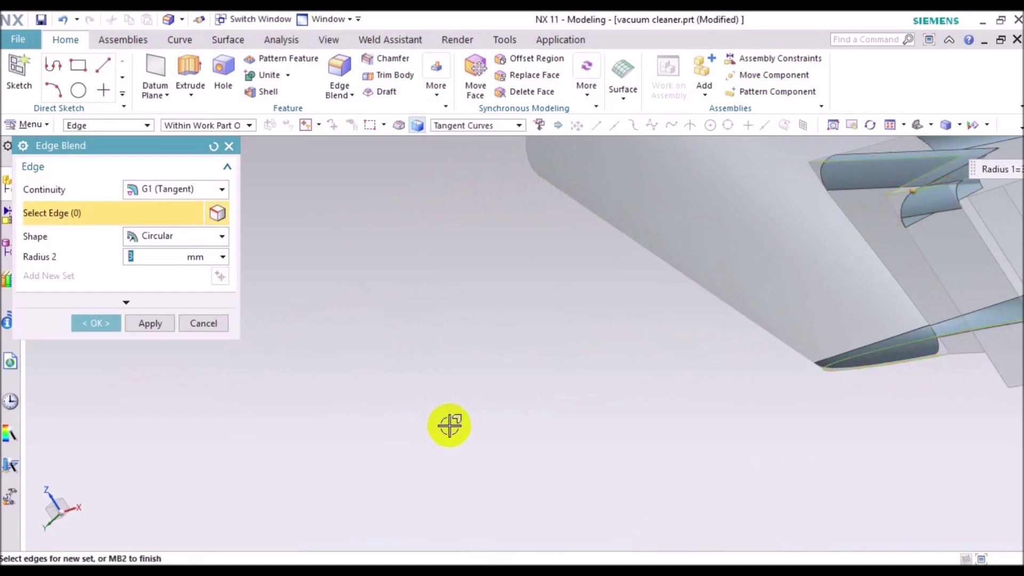
mouse_move(681, 469)
middle_mouse_down("shift")
mouse_move(270, 423)
mouse_move(218, 464)
middle_mouse_up("shift")
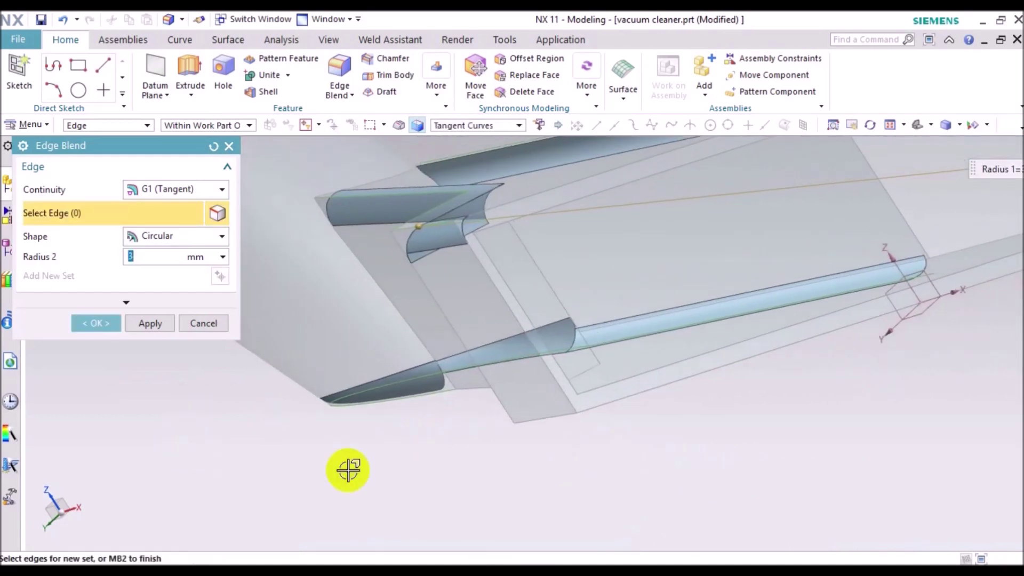
middle_click(560, 459)
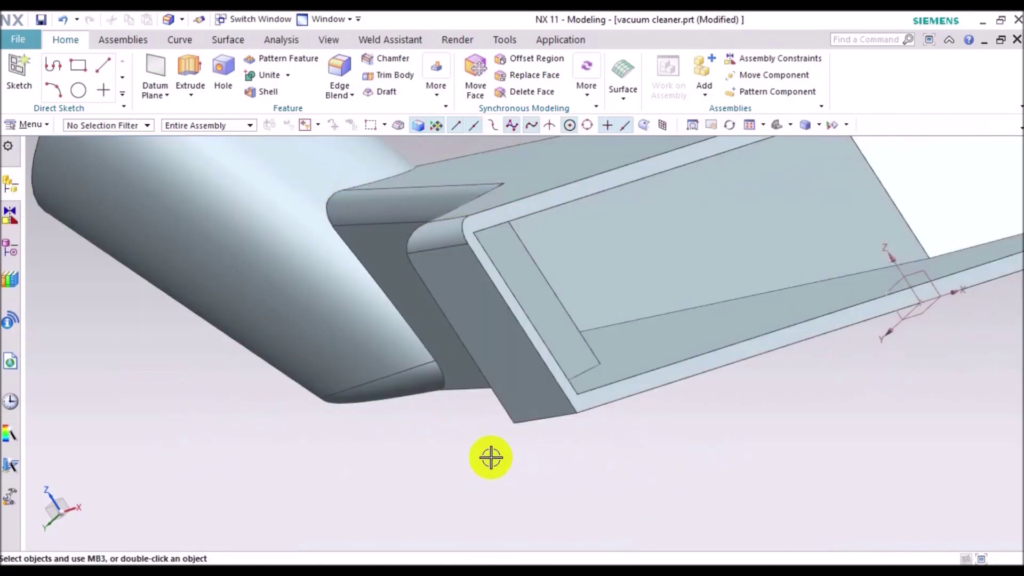
Step: Reopen the existing 3 mm edge blend and add two more edges to it
left_click(428, 221)
double_click(437, 236)
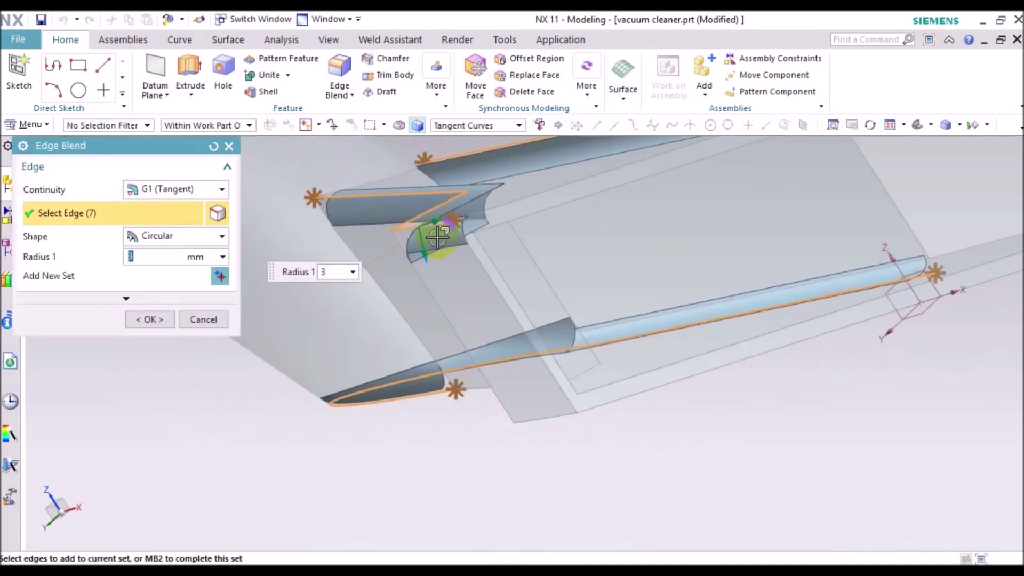
left_click(481, 390)
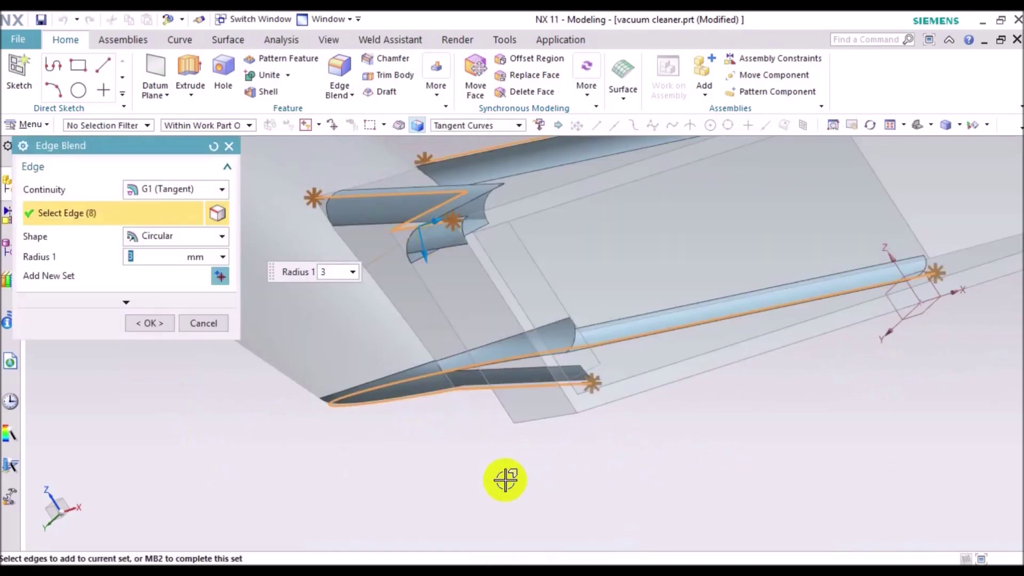
left_click(551, 419)
mouse_move(713, 441)
middle_mouse_down()
mouse_move(715, 432)
mouse_move(664, 438)
mouse_move(625, 457)
middle_mouse_up()
mouse_move(469, 487)
middle_mouse_down()
mouse_move(538, 483)
mouse_move(587, 439)
middle_mouse_up()
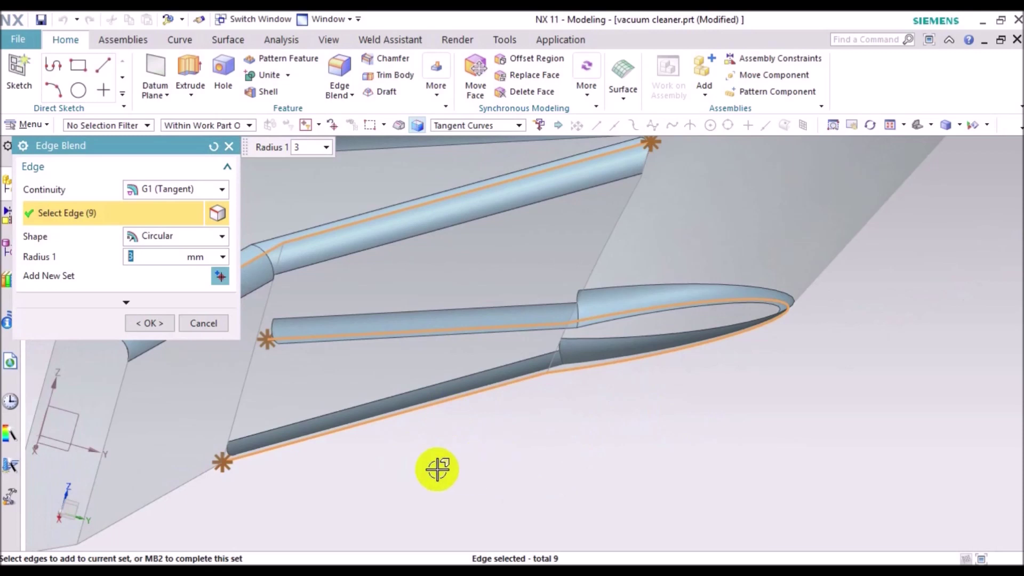
middle_click_drag(435, 469, 634, 515, "shift")
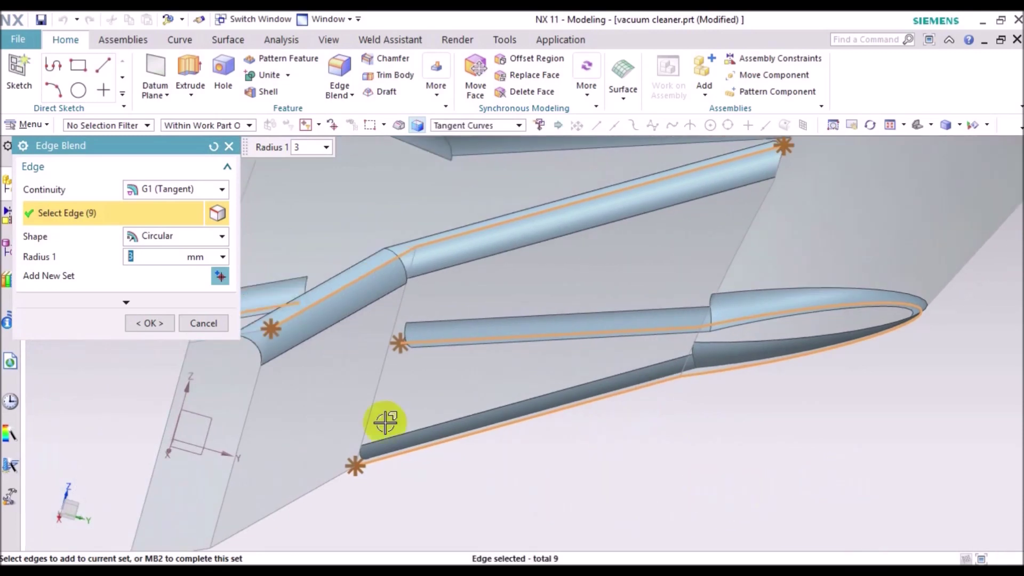
Step: Add the lower-left, upper-left and further tangent edge chains to the 3 mm blend
left_click(313, 487)
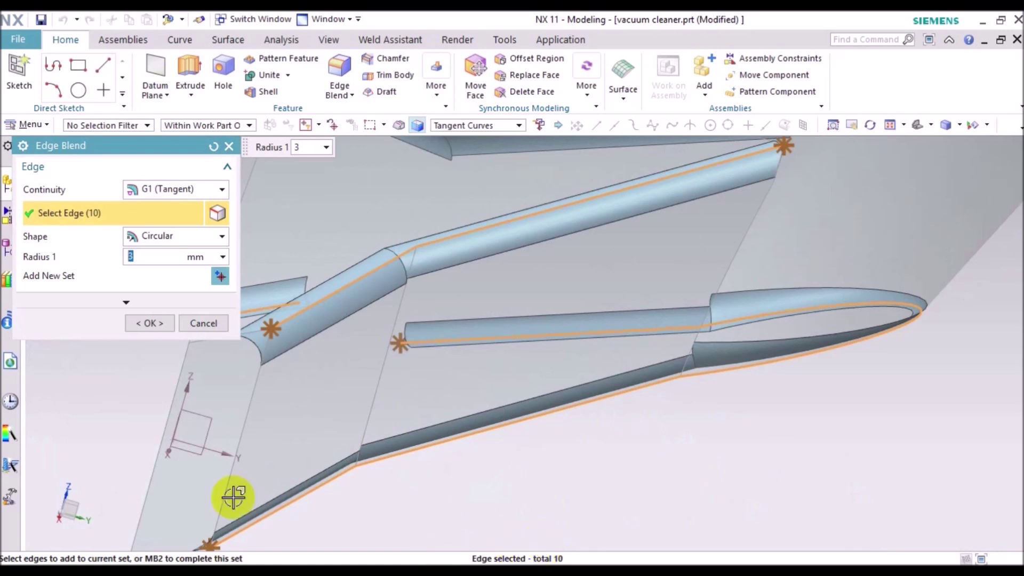
mouse_move(339, 520)
middle_mouse_down("shift")
mouse_move(407, 537)
mouse_move(521, 521)
mouse_move(520, 505)
mouse_move(555, 503)
mouse_move(567, 446)
middle_mouse_up("shift")
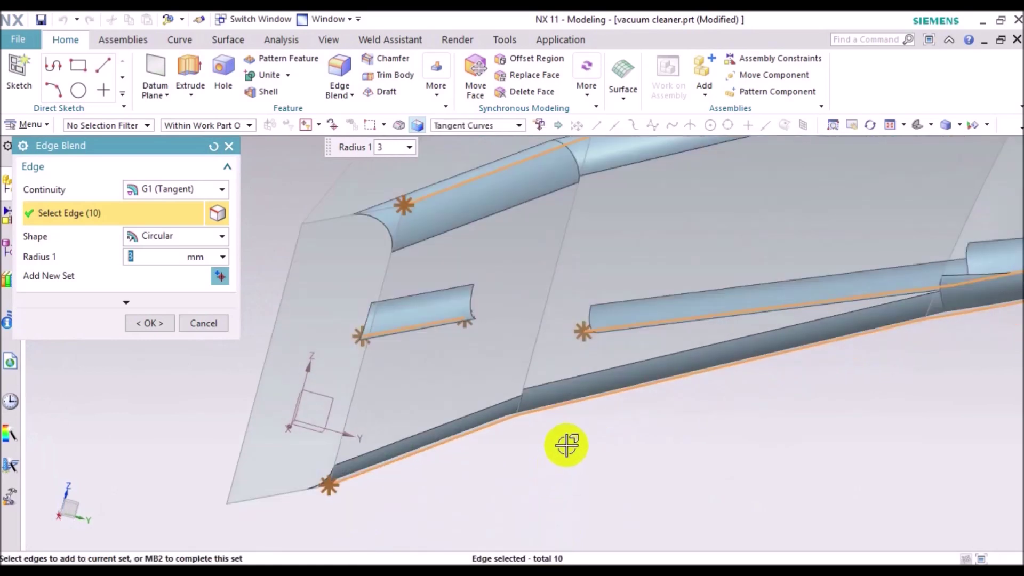
left_click(331, 216)
left_click(414, 304)
mouse_move(414, 305)
middle_mouse_down()
mouse_move(451, 485)
mouse_move(440, 467)
middle_mouse_up()
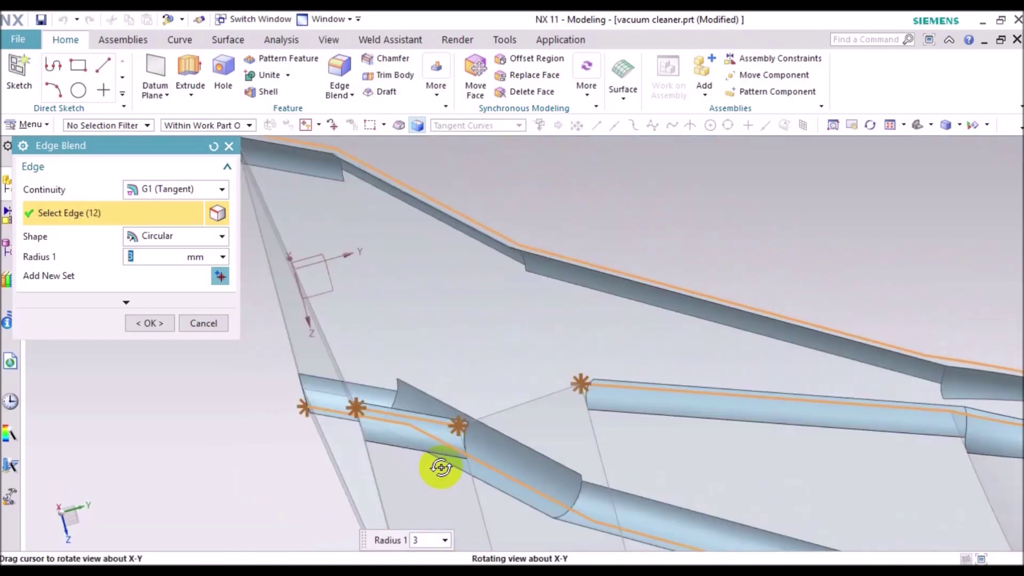
left_click(566, 390)
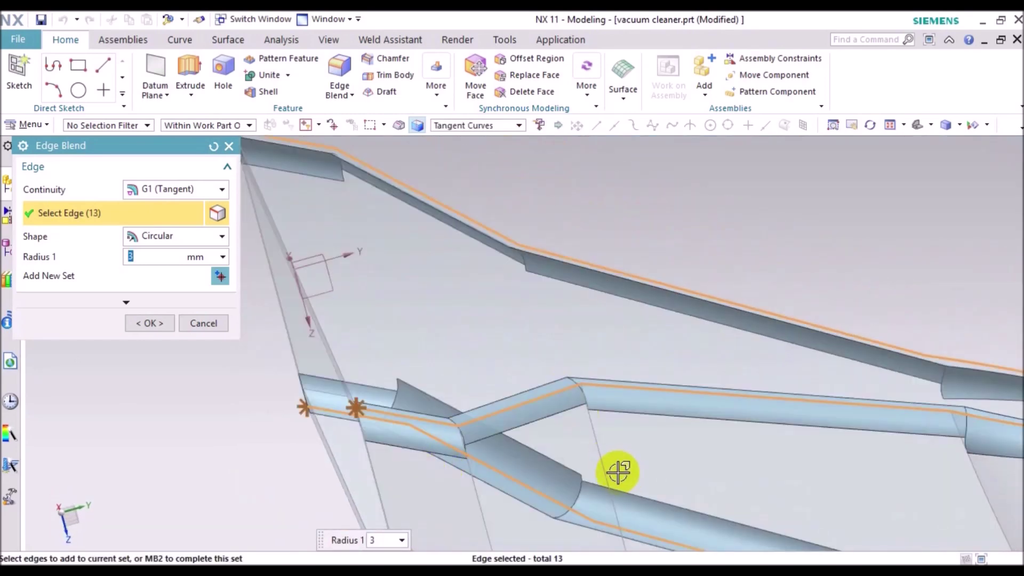
mouse_move(587, 461)
middle_mouse_down()
mouse_move(572, 370)
mouse_move(624, 288)
mouse_move(703, 324)
mouse_move(686, 306)
mouse_move(606, 311)
mouse_move(617, 315)
middle_mouse_up()
left_click(901, 324)
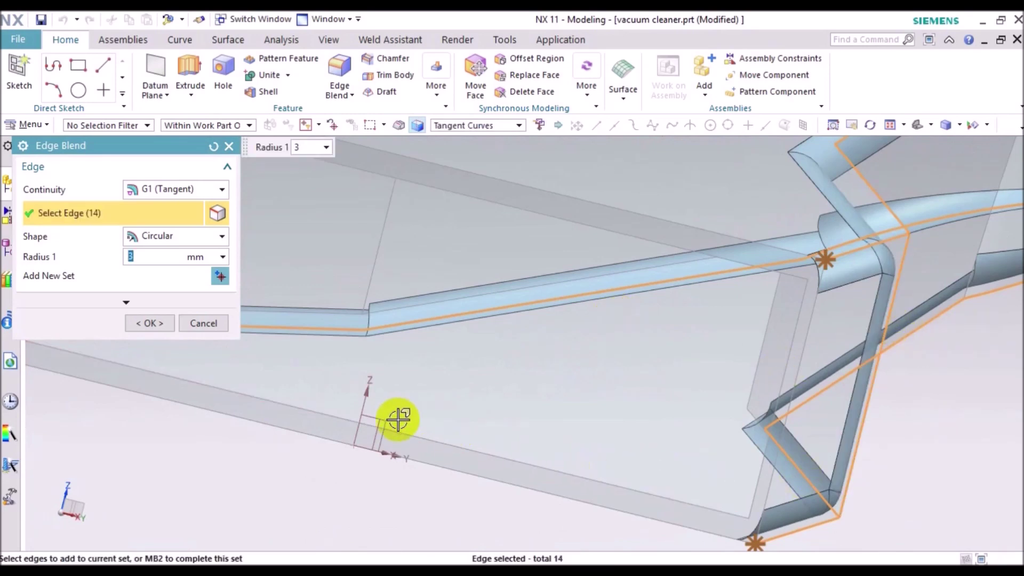
Step: Complete the edge set and apply the extended 3 mm blend
middle_click(423, 418)
mouse_move(423, 418)
middle_mouse_down()
mouse_move(590, 498)
mouse_move(569, 498)
mouse_move(549, 428)
middle_mouse_up()
middle_click(544, 372)
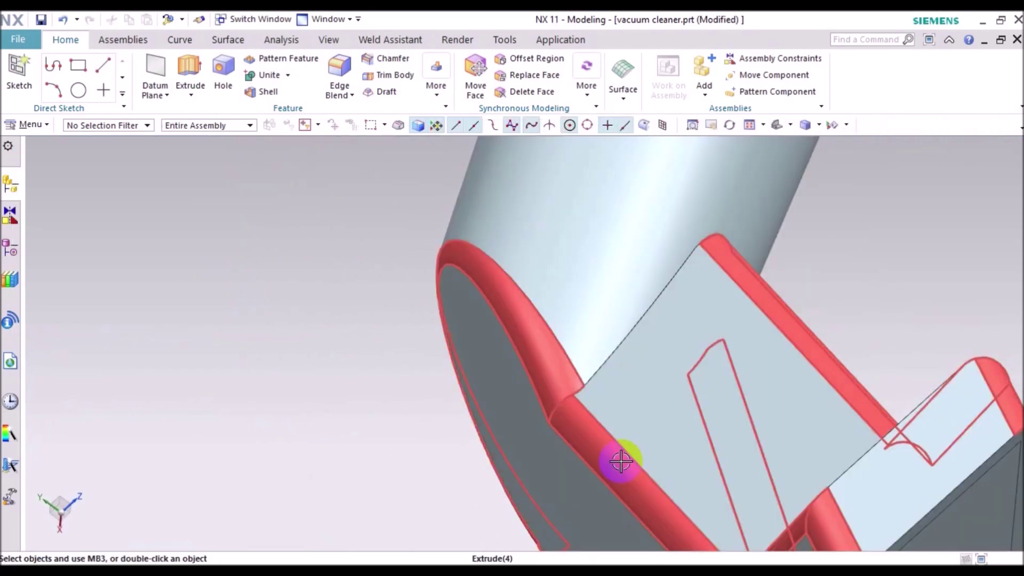
scroll(777, 370, "up", 3)
middle_click_drag(777, 371, 647, 219, "shift")
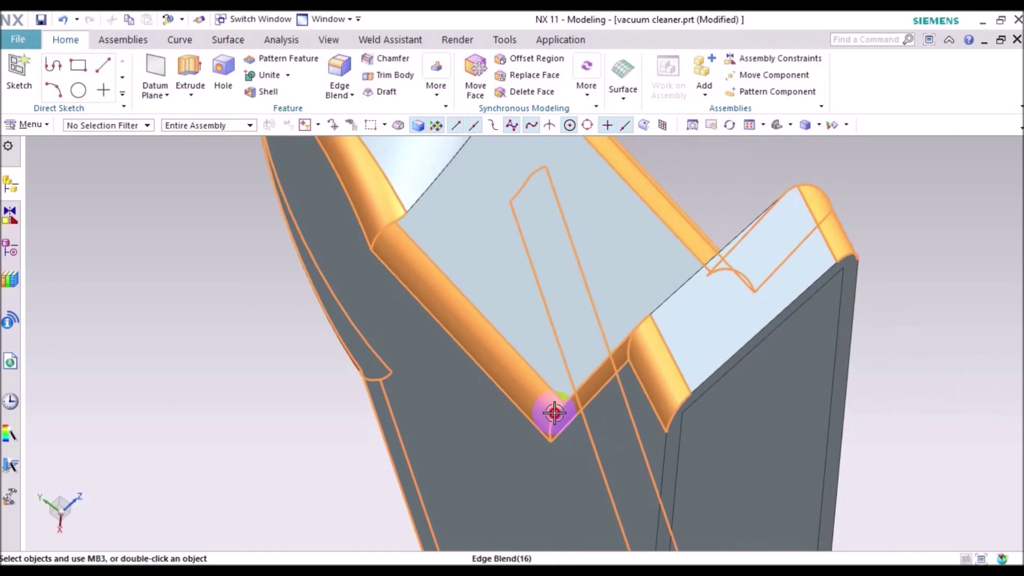
Step: Reopen the blend to add one missed edge chain, bringing it to 15 edges at 3 mm
double_click(555, 411)
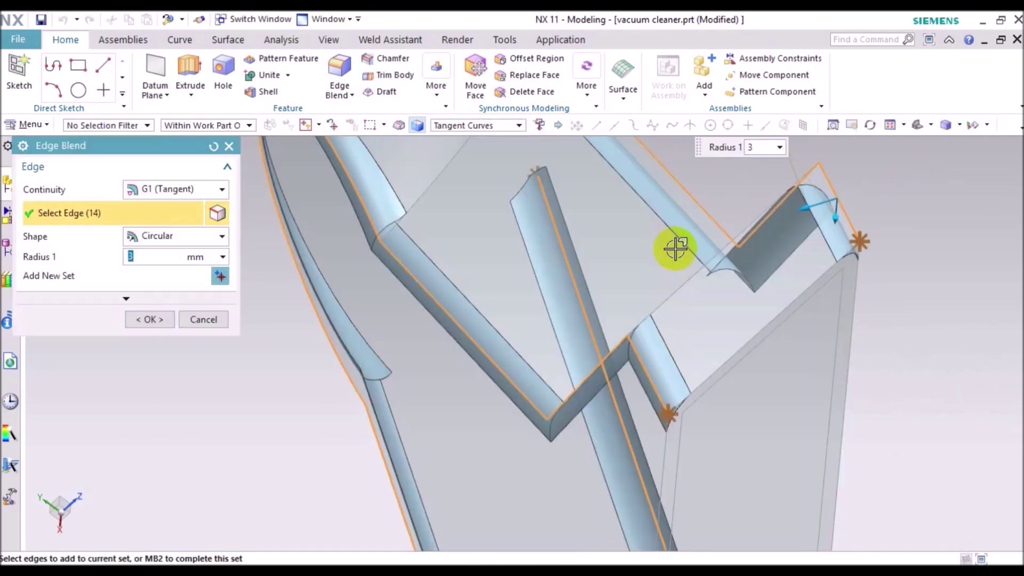
left_click(598, 292)
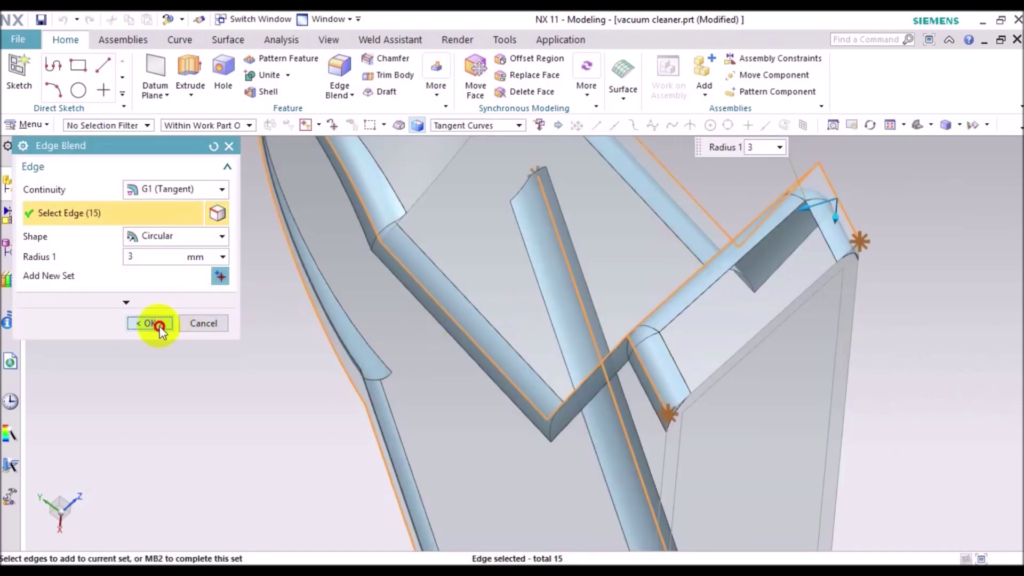
left_click(150, 323)
scroll(412, 361, "down", 5)
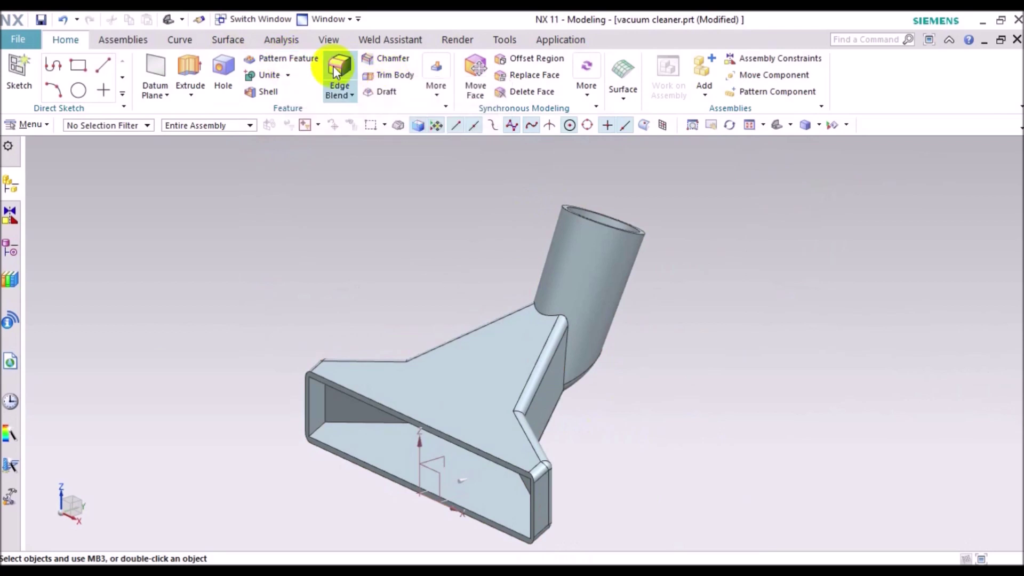
Step: Compare the blended nozzle with the reference drawing, orbit to its top, and begin a new edge blend
mouse_move(613, 407)
middle_mouse_down()
mouse_move(533, 382)
mouse_move(468, 304)
mouse_move(528, 359)
mouse_move(539, 339)
mouse_move(526, 338)
mouse_move(544, 347)
middle_mouse_up()
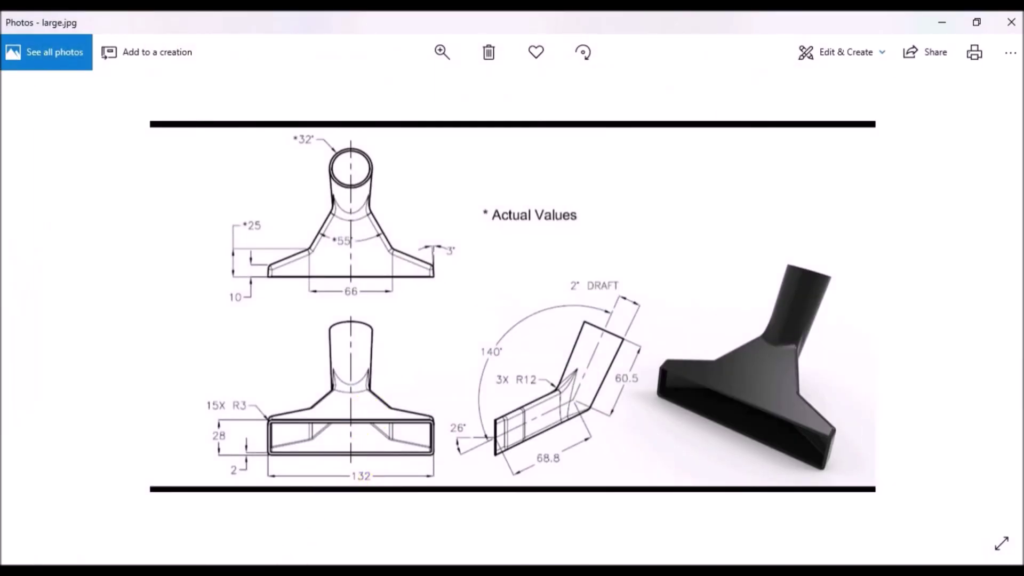
left_click(242, 558)
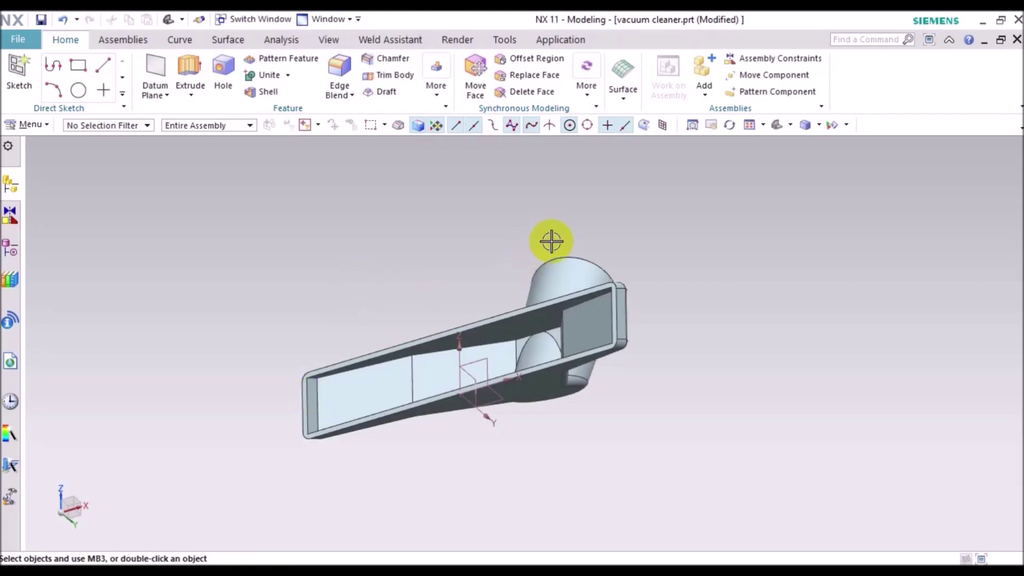
middle_click_drag(560, 248, 586, 277)
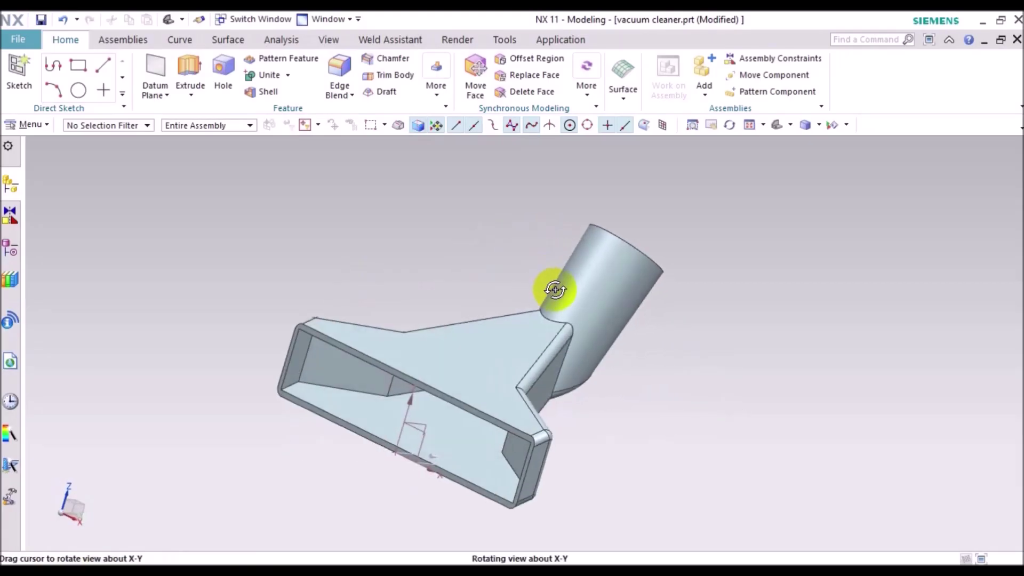
mouse_move(585, 277)
middle_mouse_down()
mouse_move(579, 261)
mouse_move(586, 279)
mouse_move(544, 313)
middle_mouse_up()
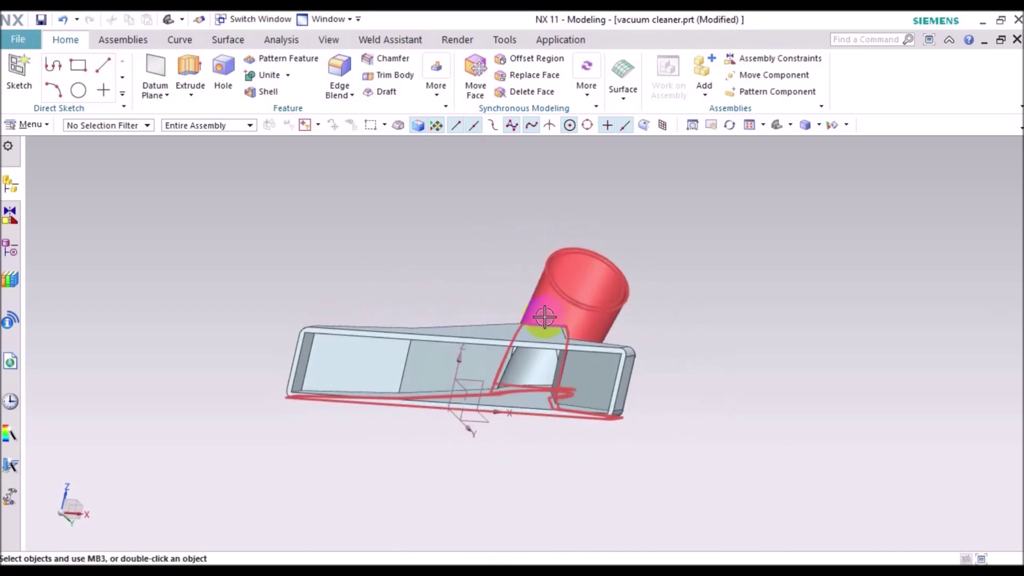
mouse_move(689, 308)
middle_mouse_down()
mouse_move(572, 270)
mouse_move(625, 270)
mouse_move(659, 289)
middle_mouse_up()
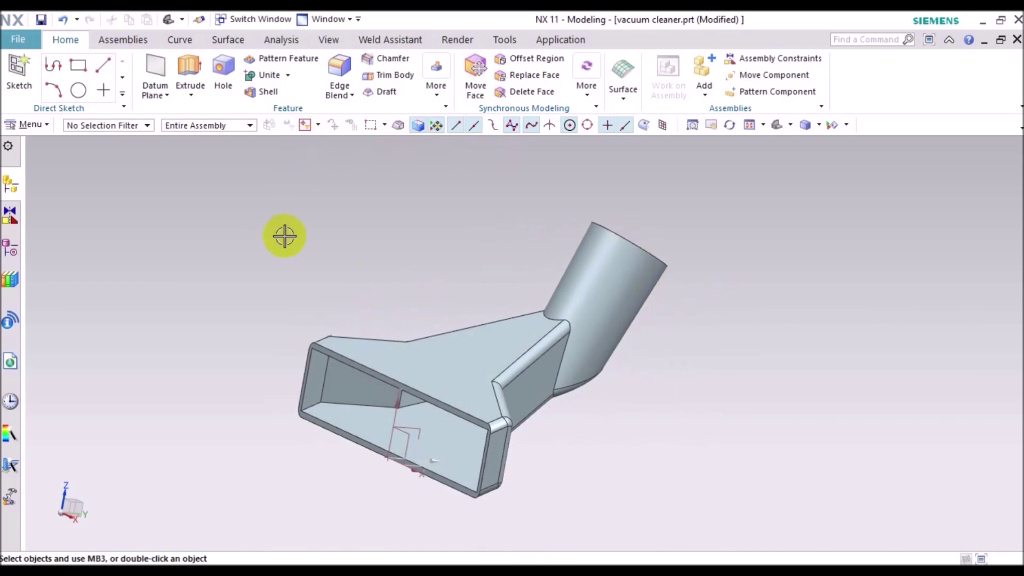
left_click(339, 67)
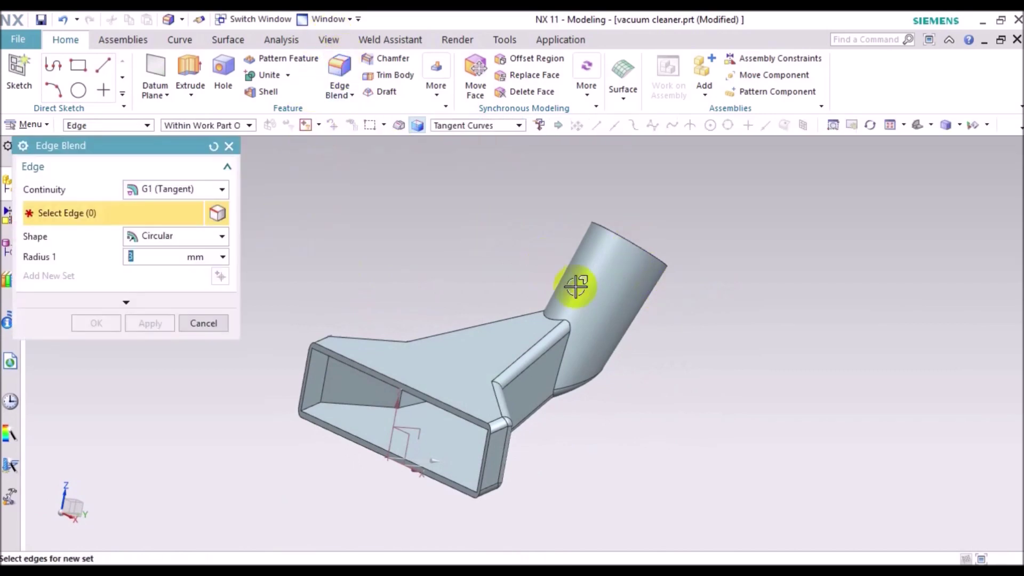
Step: Select the edge chains where the angled tube meets the nozzle body
left_click(588, 315)
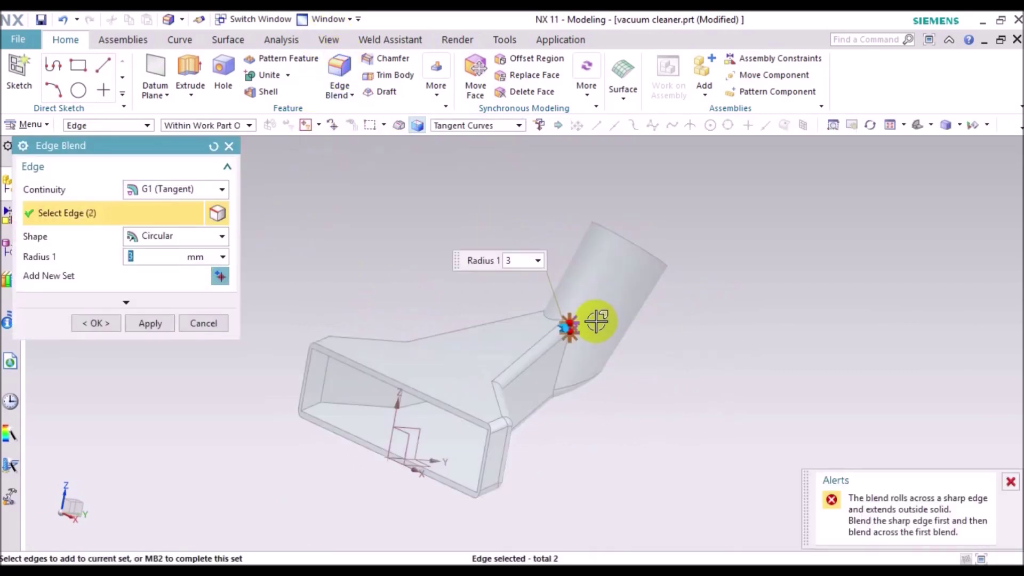
left_click(563, 367)
mouse_move(432, 293)
middle_mouse_down()
mouse_move(492, 347)
mouse_move(492, 332)
middle_mouse_up()
scroll(496, 320, "up", 5)
left_click(564, 274)
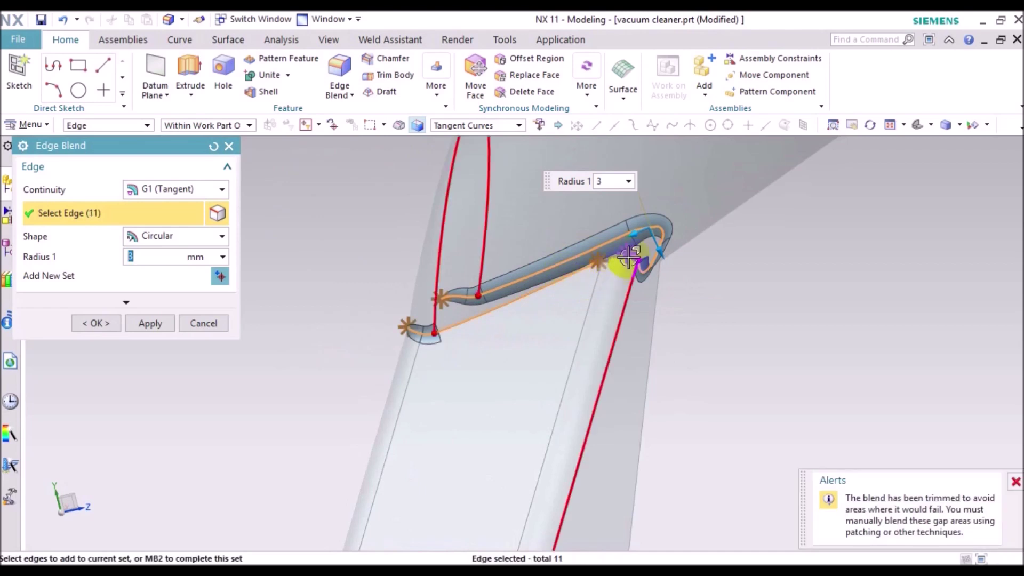
left_click(611, 270)
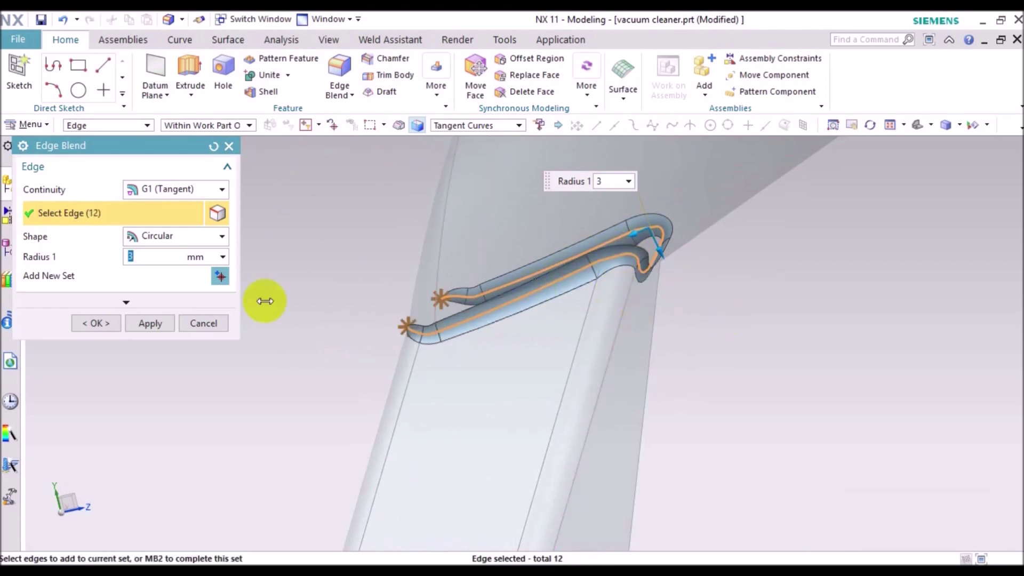
Step: Set the blend radius to 12 mm, preview the junction rounding, and apply it
right_click(162, 257)
left_click_drag(161, 257, 118, 255)
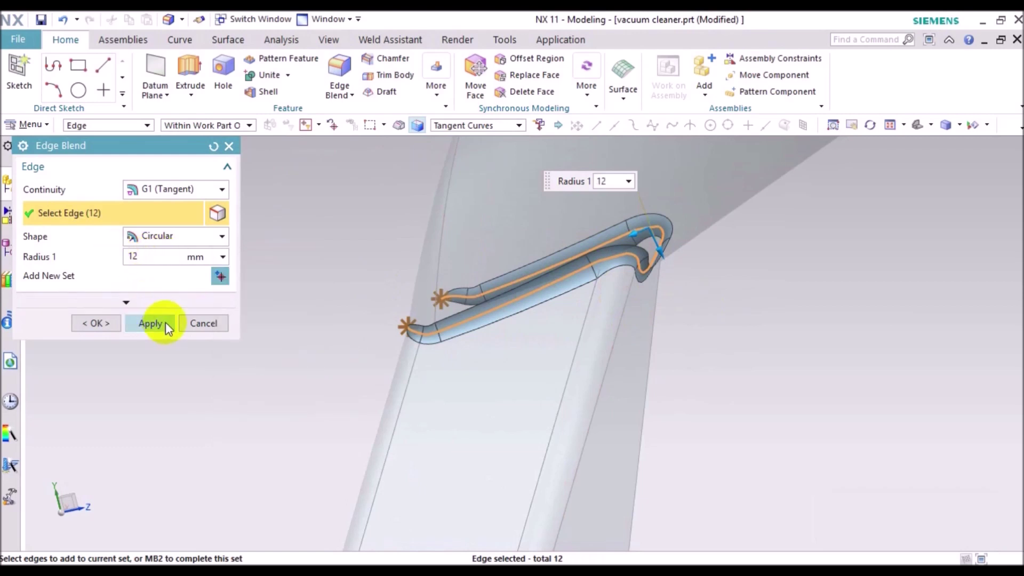
left_click(196, 304)
left_click(208, 452)
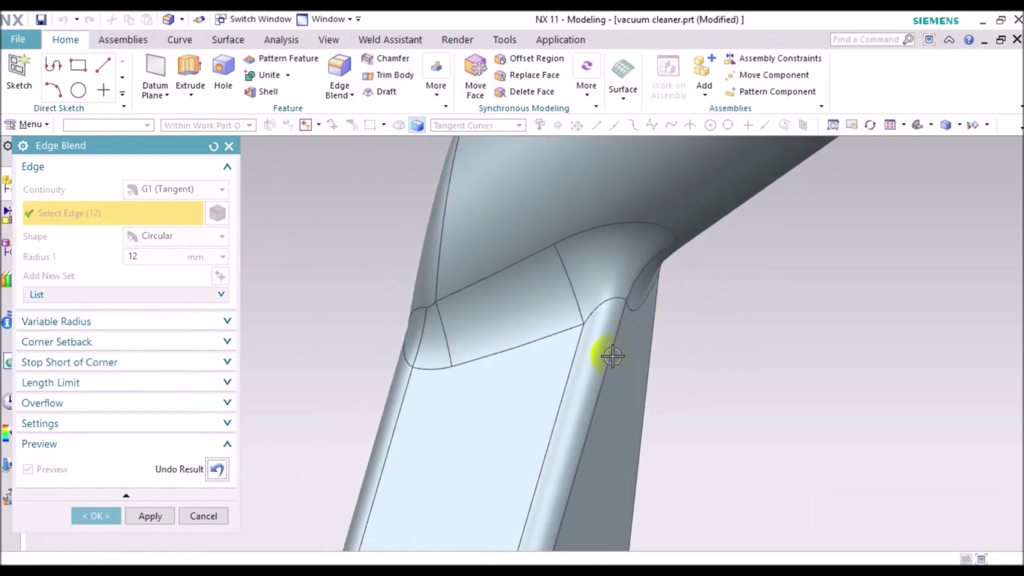
scroll(613, 355, "down", 5)
scroll(614, 362, "down", 3)
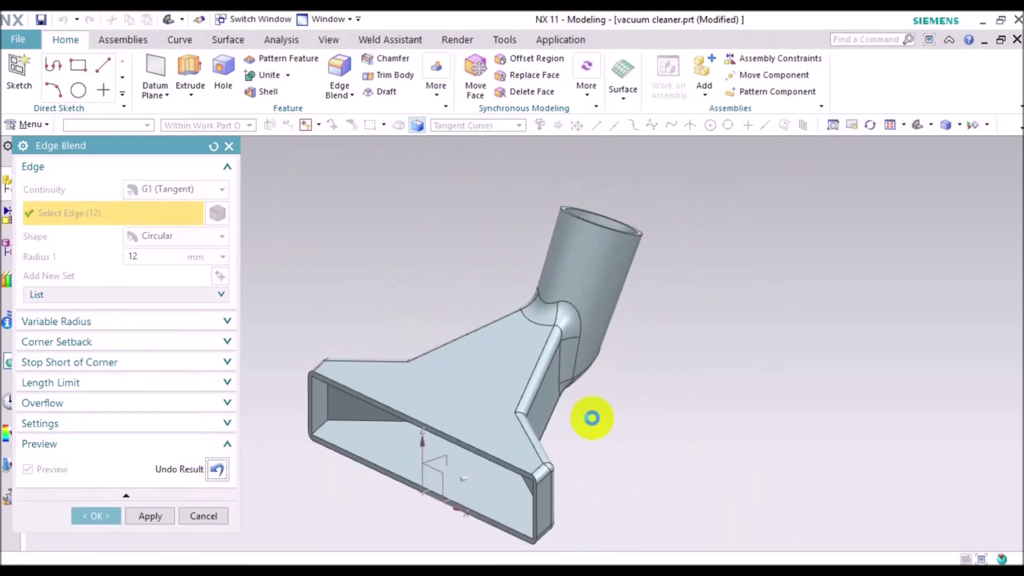
mouse_move(590, 418)
middle_mouse_down()
mouse_move(437, 338)
mouse_move(517, 377)
mouse_move(540, 315)
mouse_move(522, 326)
mouse_move(526, 362)
mouse_move(469, 393)
mouse_move(560, 372)
middle_mouse_up()
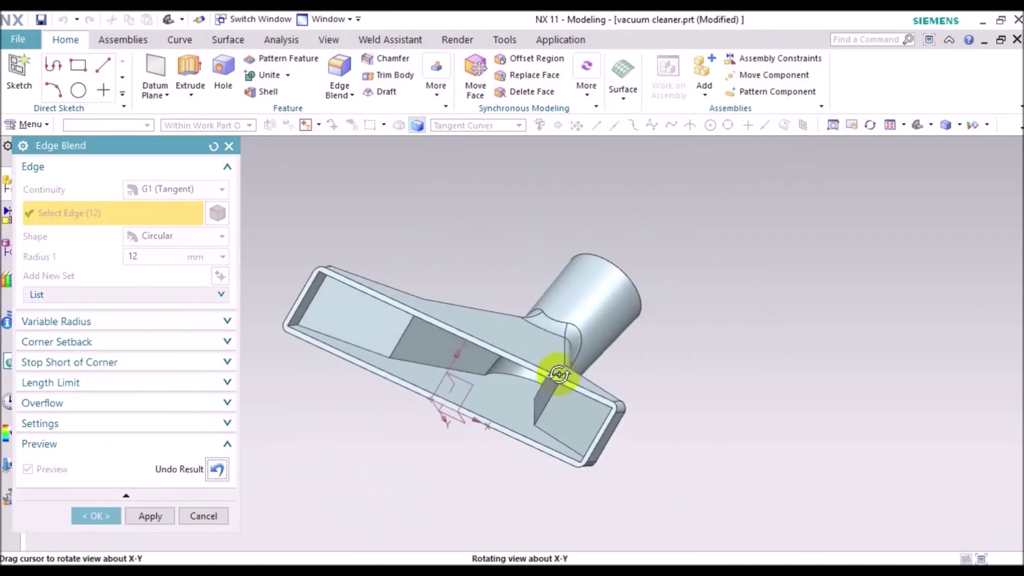
left_click(99, 516)
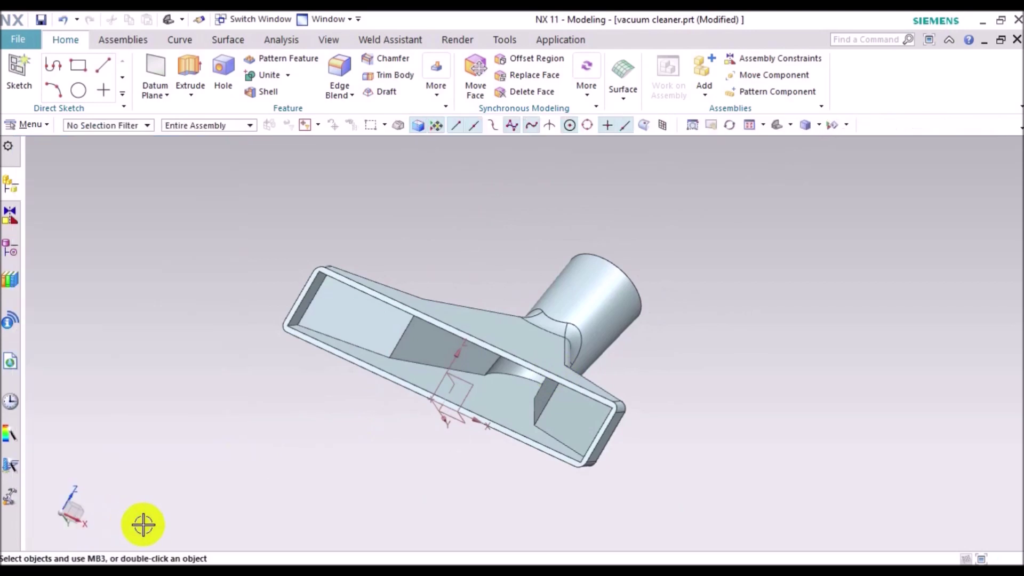
Step: Snap the finished nozzle to the standard trimetric view with Home
key("Home")
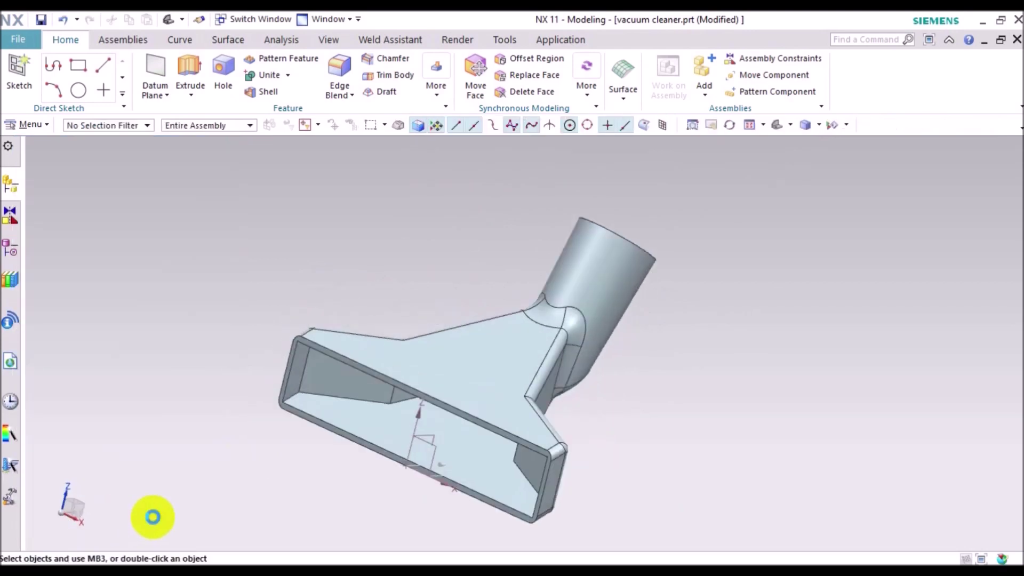